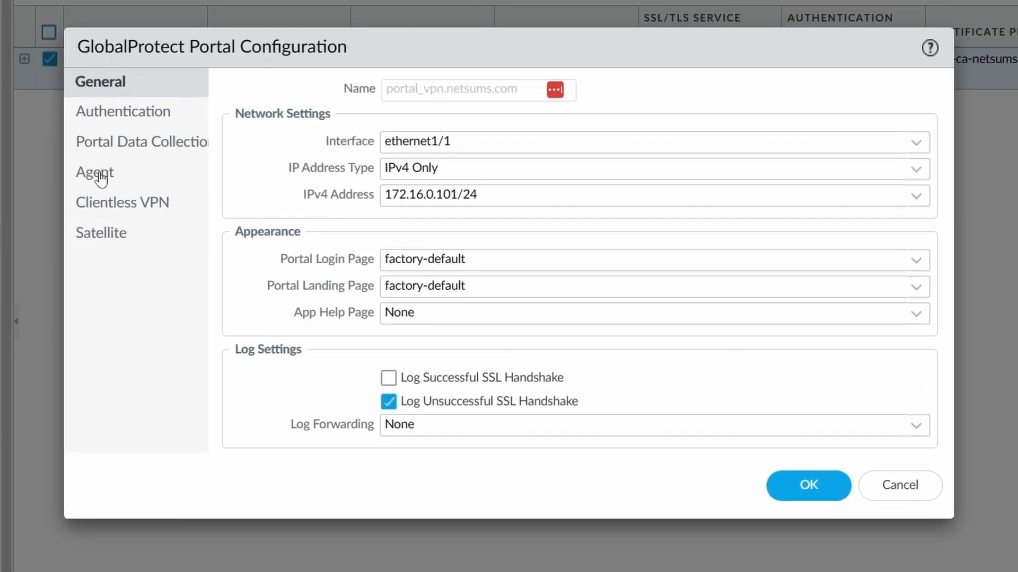
- Open the App settings of the portal's auth agent config
{"action": "left_click", "coordinate": [211, 204]}
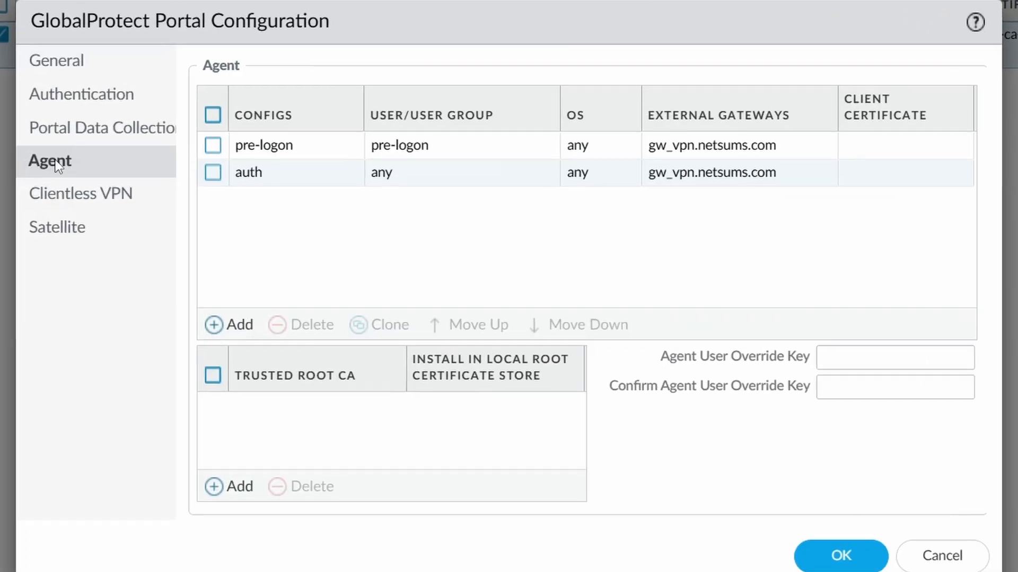
{"action": "left_click", "coordinate": [290, 183]}
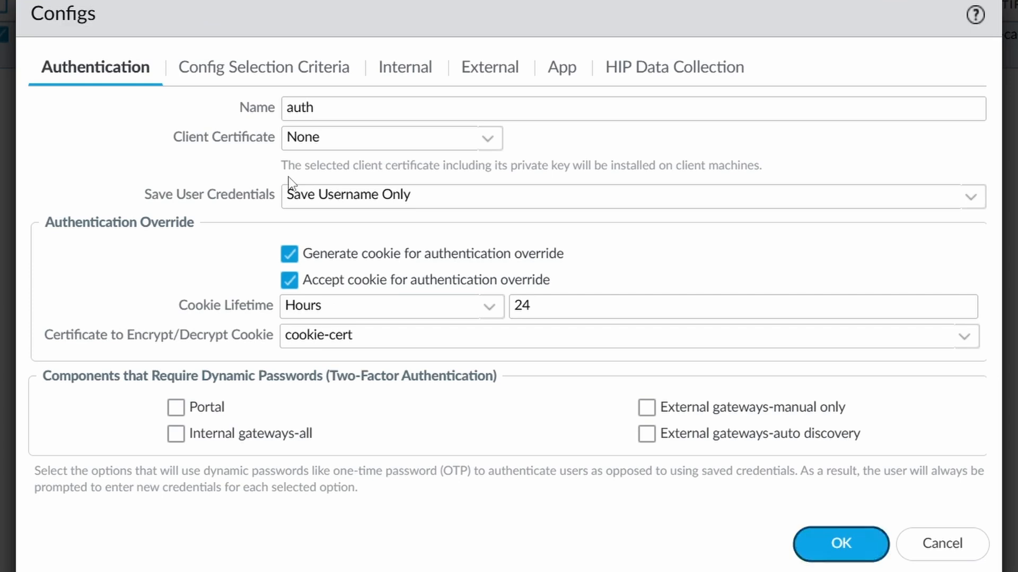
{"action": "left_click", "coordinate": [565, 68]}
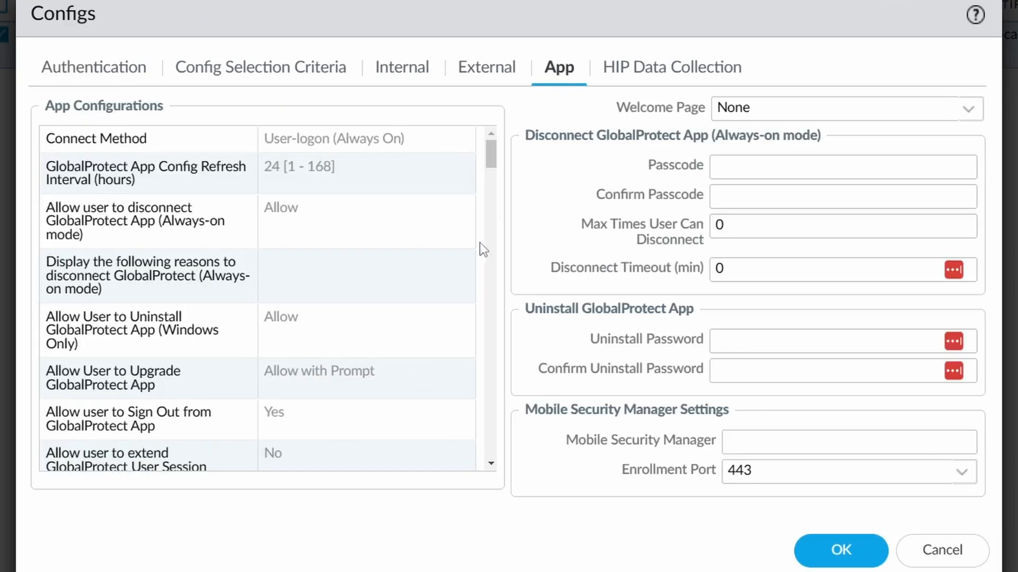
- Review the options for Connect Method and for letting users disconnect the app, leaving User-logon (Always On) and Allow in place
{"action": "mouse_move", "coordinate": [496, 151]}
{"action": "left_mouse_down"}
{"action": "mouse_move", "coordinate": [494, 405]}
{"action": "mouse_move", "coordinate": [503, 412]}
{"action": "mouse_move", "coordinate": [509, 212]}
{"action": "mouse_move", "coordinate": [493, 151]}
{"action": "left_mouse_up"}
{"action": "left_click", "coordinate": [456, 143]}
{"action": "left_click", "coordinate": [456, 143]}
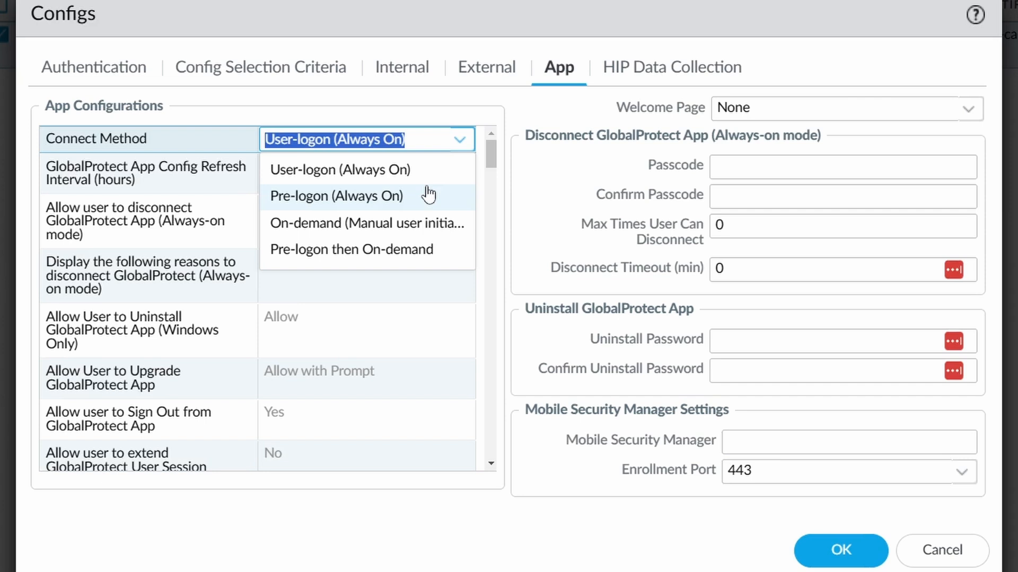
{"action": "left_click", "coordinate": [524, 206]}
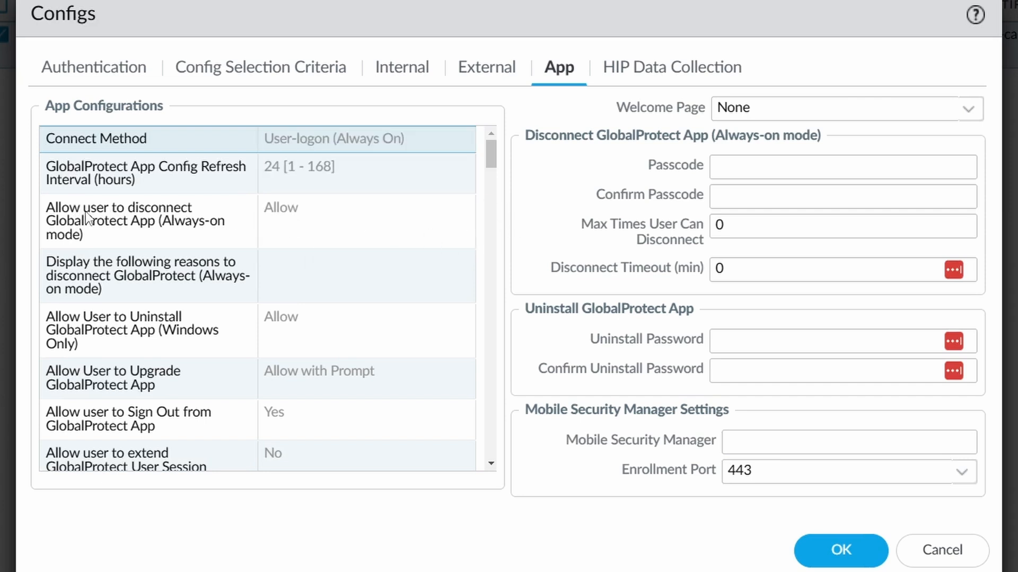
{"action": "left_click", "coordinate": [380, 222]}
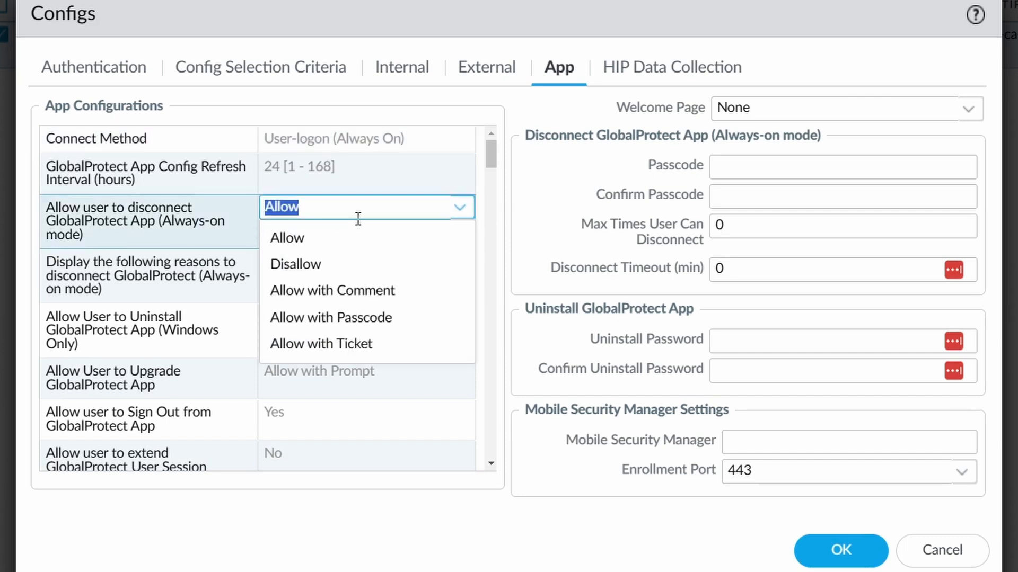
{"action": "left_click", "coordinate": [438, 245]}
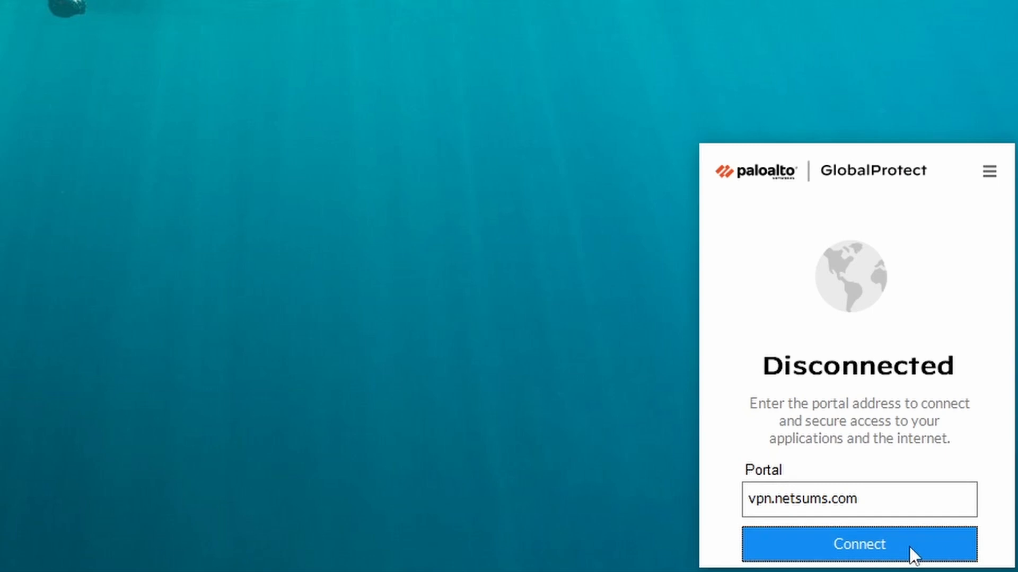
- In the GlobalProtect client, connect to the portal vpn.netsums.com and then disconnect from it
{"action": "left_click", "coordinate": [908, 545]}
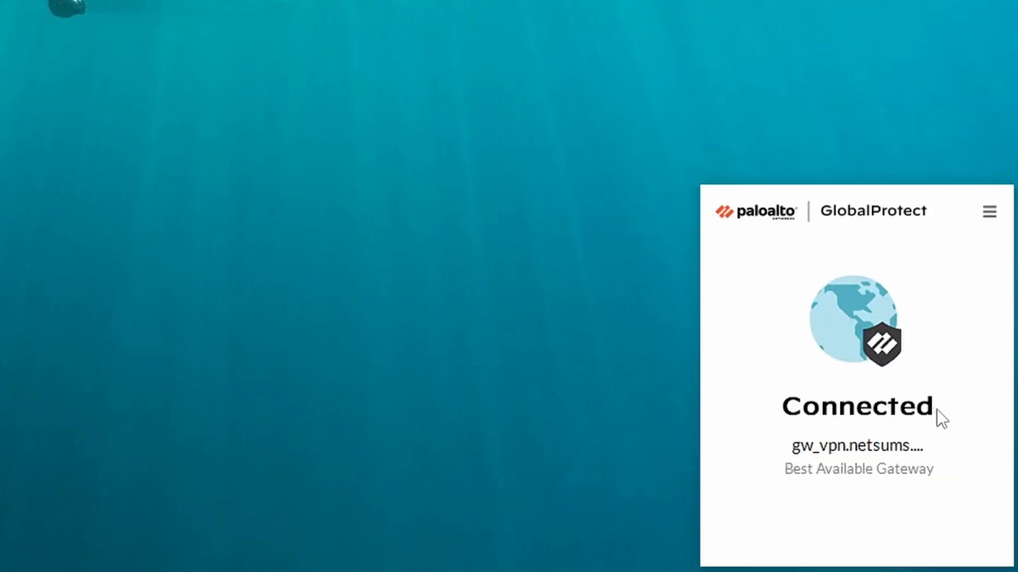
{"action": "left_click", "coordinate": [989, 213]}
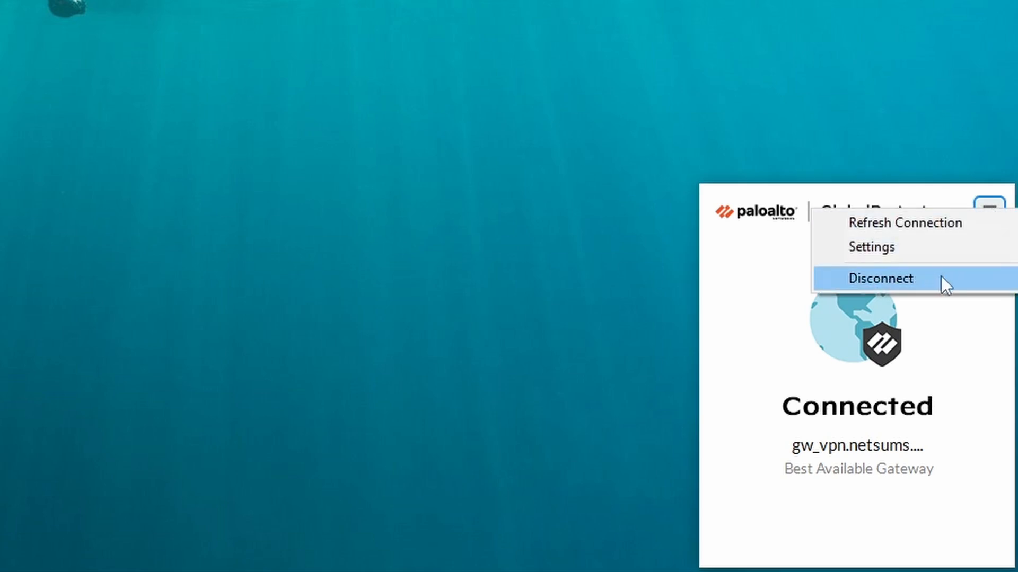
{"action": "left_click", "coordinate": [940, 278]}
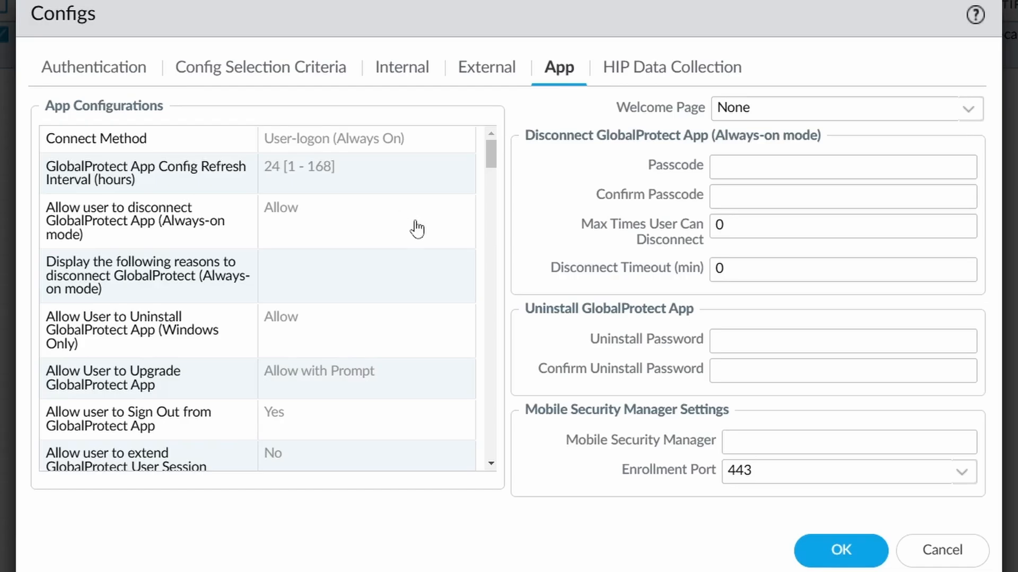
- In the auth config's app settings, set Allow user to disconnect GlobalProtect App (Always-on mode) to Disallow
{"action": "left_click", "coordinate": [417, 229]}
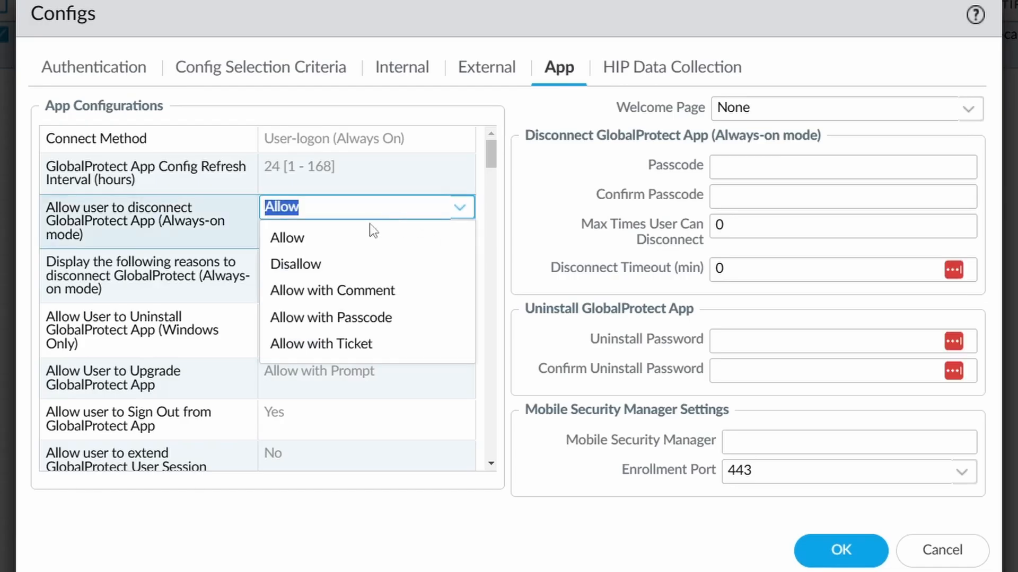
{"action": "left_click", "coordinate": [316, 265]}
{"action": "left_click", "coordinate": [500, 226]}
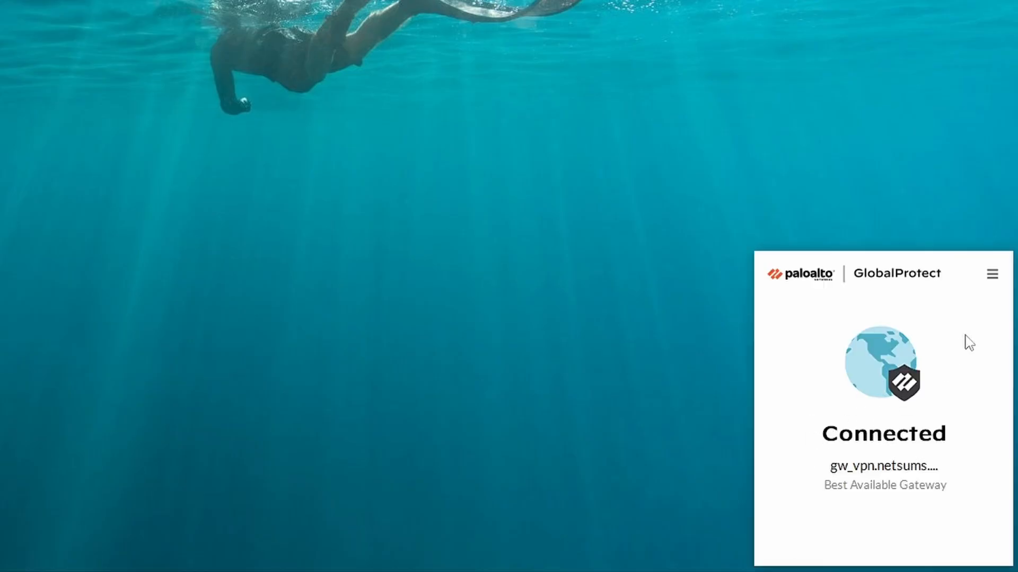
- Check the connected GlobalProtect client's options and restart the PanGPS service in Windows Services
{"action": "left_click", "coordinate": [991, 274]}
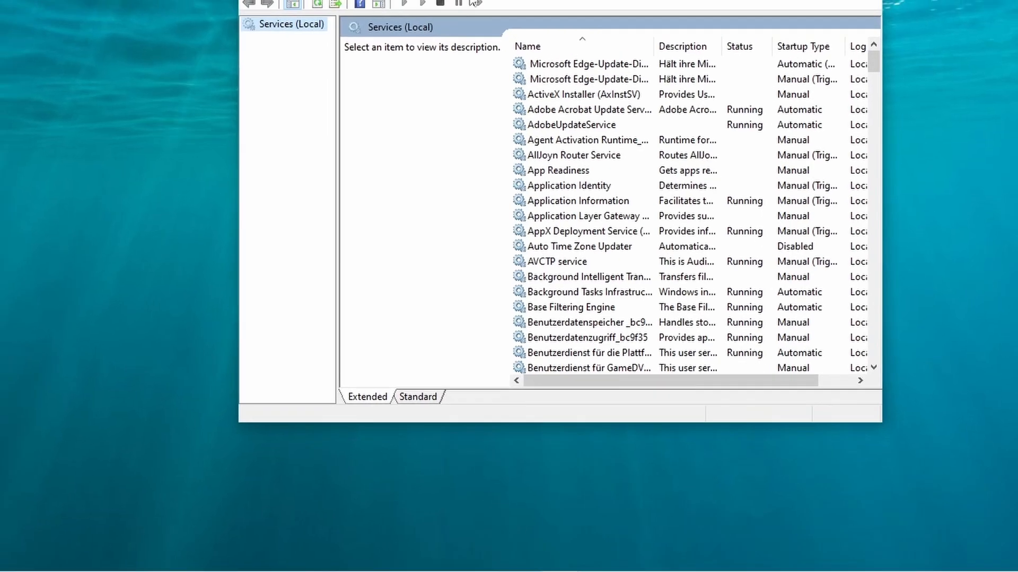
{"action": "left_click_drag", "start_coordinate": [878, 61], "coordinate": [880, 288]}
{"action": "scroll", "coordinate": [592, 218], "scroll_direction": "up", "scroll_amount": 17}
{"action": "scroll", "coordinate": [549, 170], "scroll_direction": "up", "scroll_amount": 5}
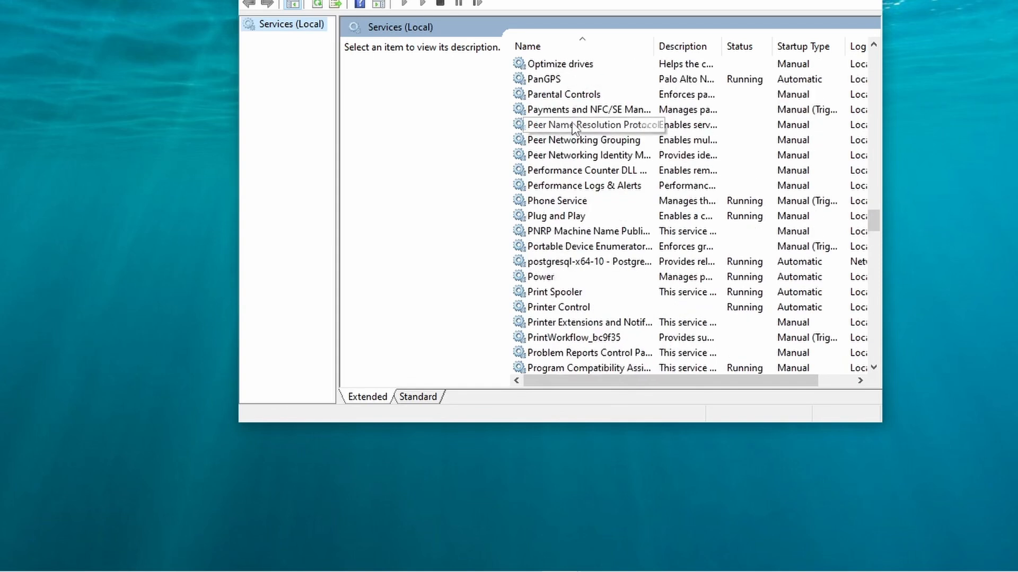
{"action": "left_click", "coordinate": [555, 124]}
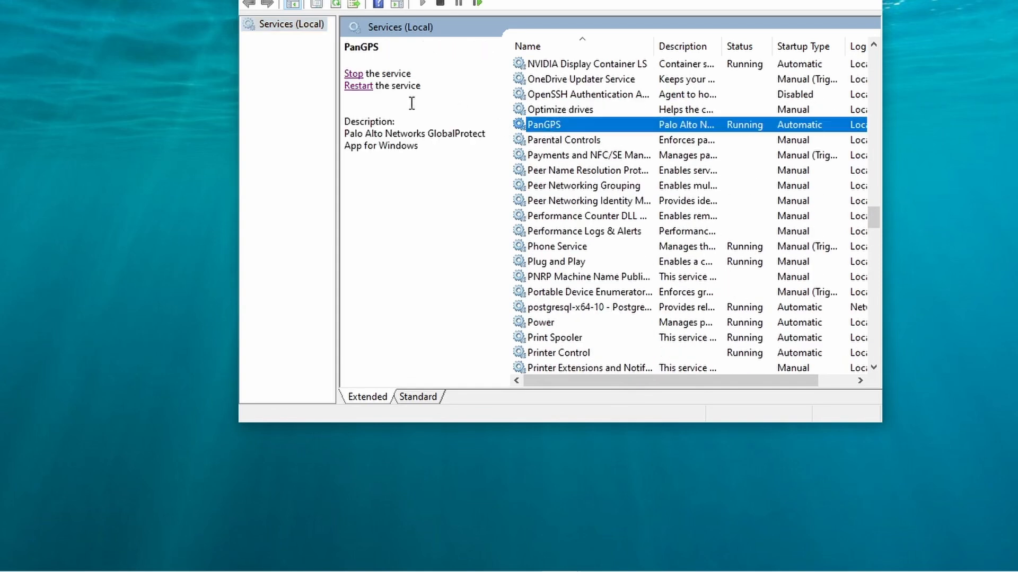
{"action": "left_click", "coordinate": [359, 87]}
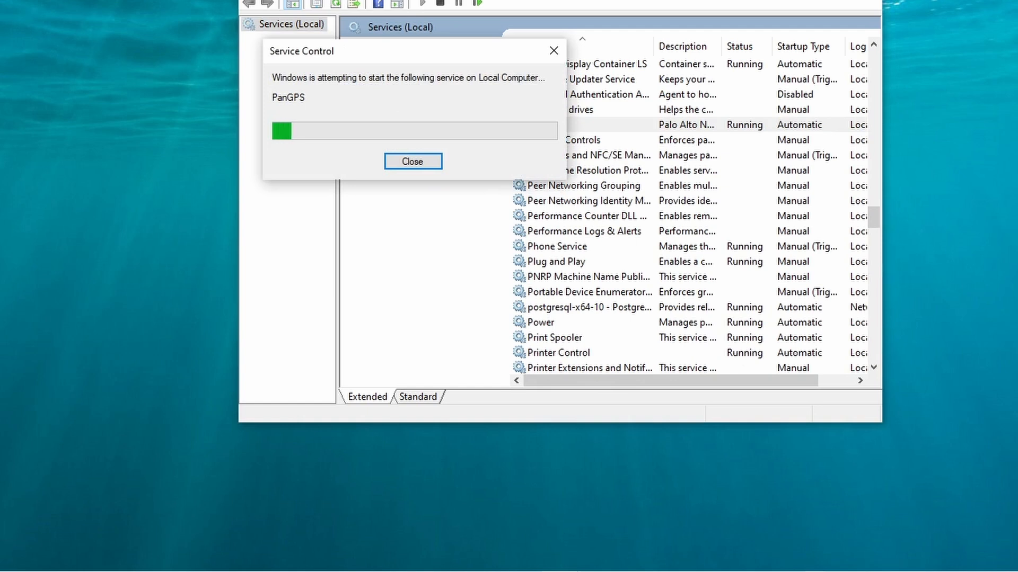
- Open the GlobalProtect client and check whether its options still offer a way to disconnect
{"action": "left_click", "coordinate": [818, 571]}
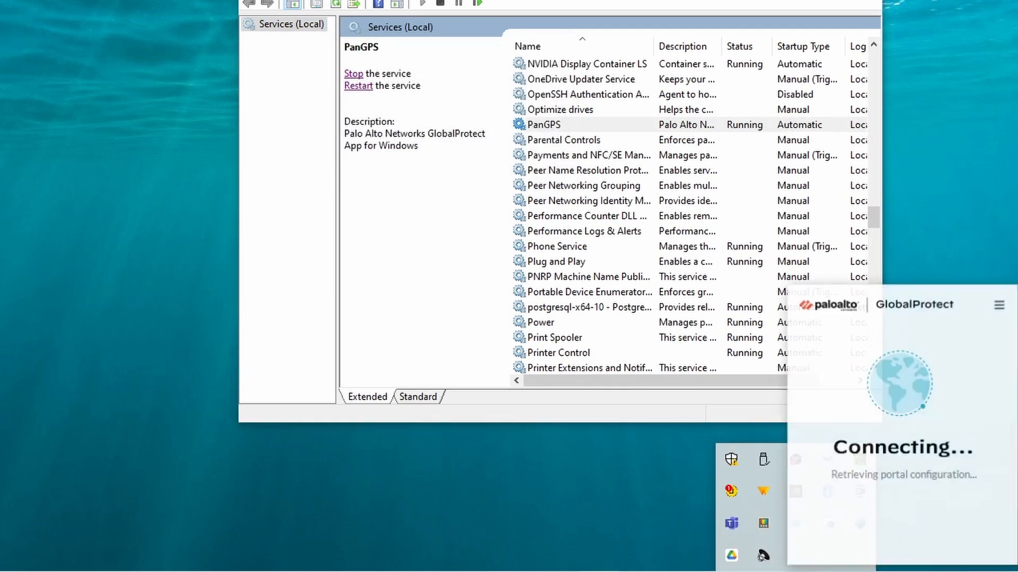
{"action": "left_click", "coordinate": [924, 503]}
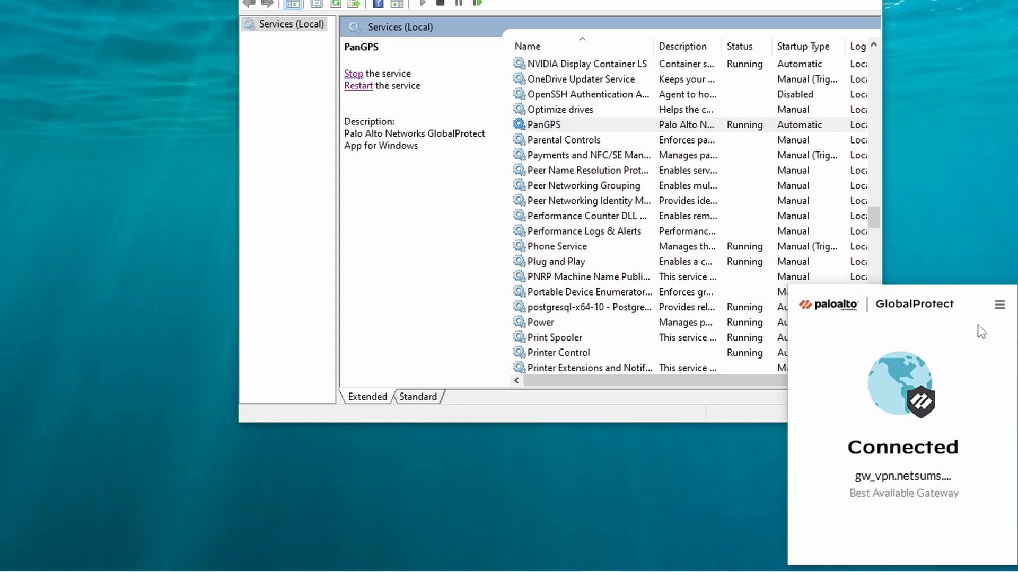
{"action": "left_click", "coordinate": [999, 307]}
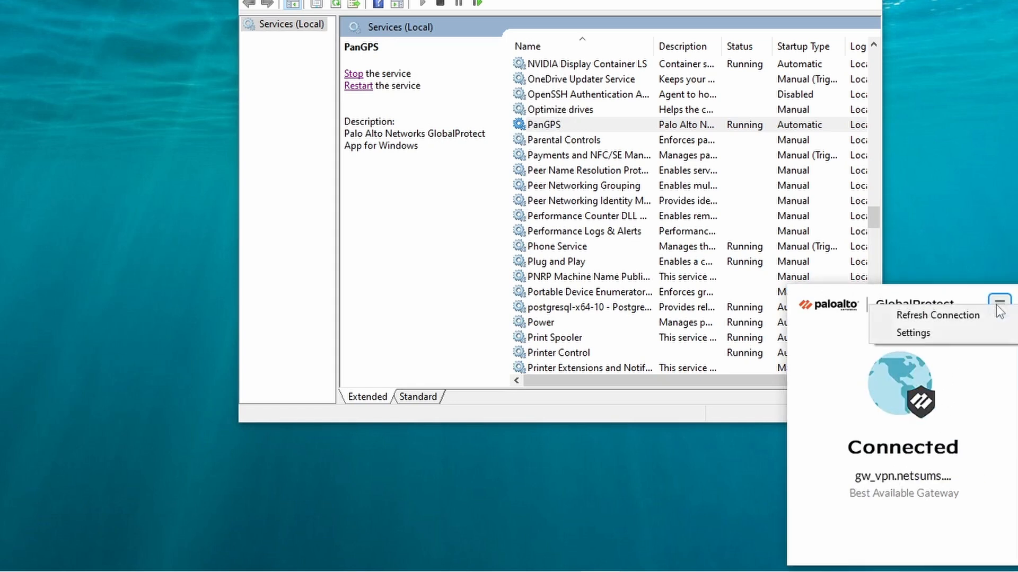
{"action": "left_click", "coordinate": [945, 338]}
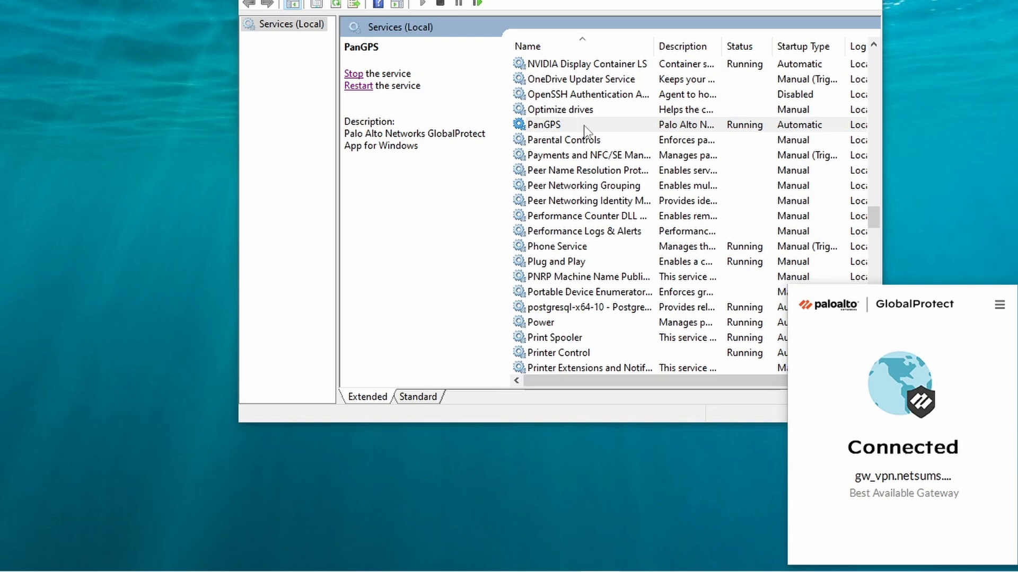
{"action": "left_click_drag", "start_coordinate": [607, 0], "coordinate": [492, 0]}
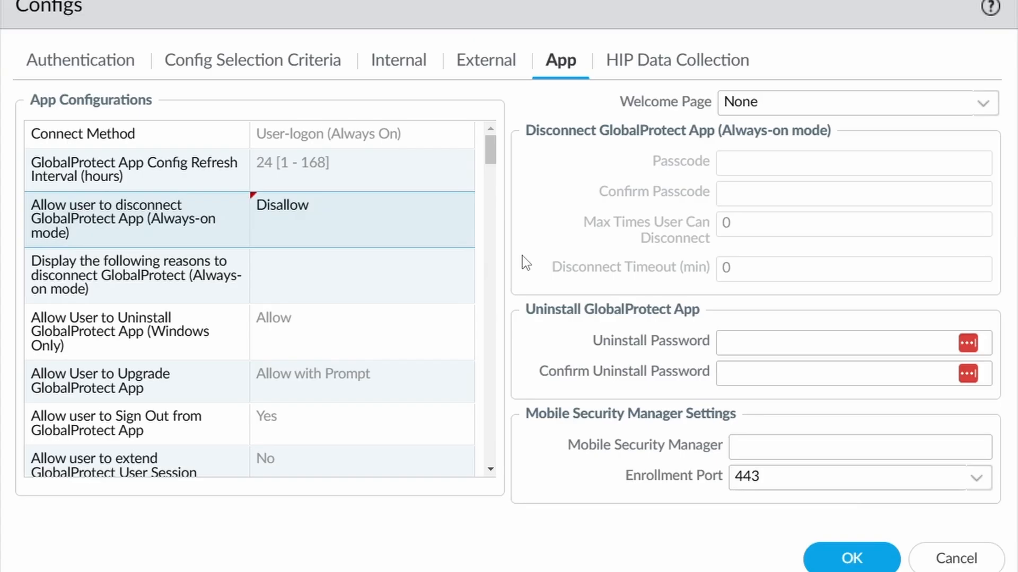
- In the auth config's app settings, set Allow user to disconnect GlobalProtect App to Allow with Comment
{"action": "left_click", "coordinate": [419, 217]}
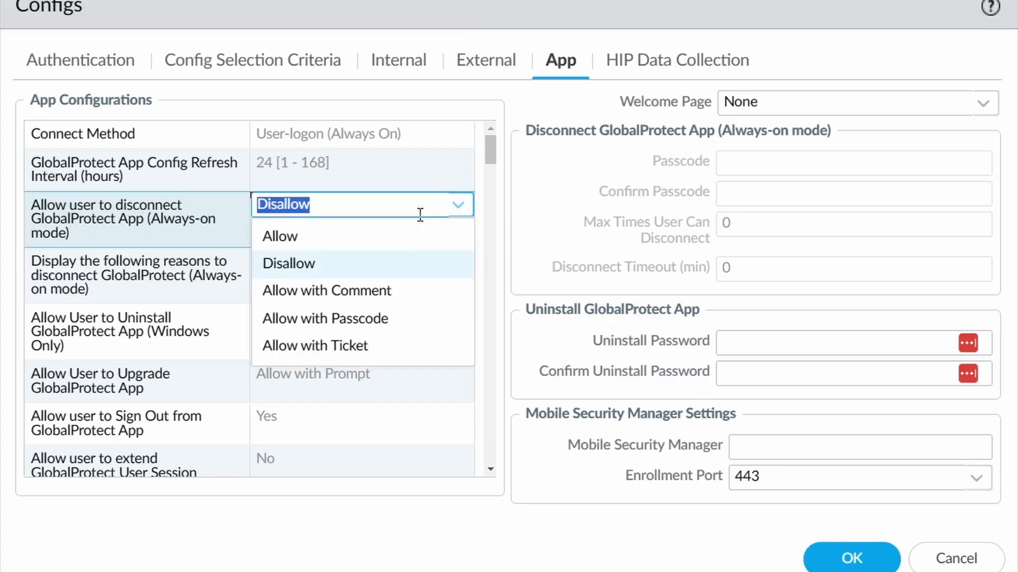
{"action": "left_click", "coordinate": [413, 293]}
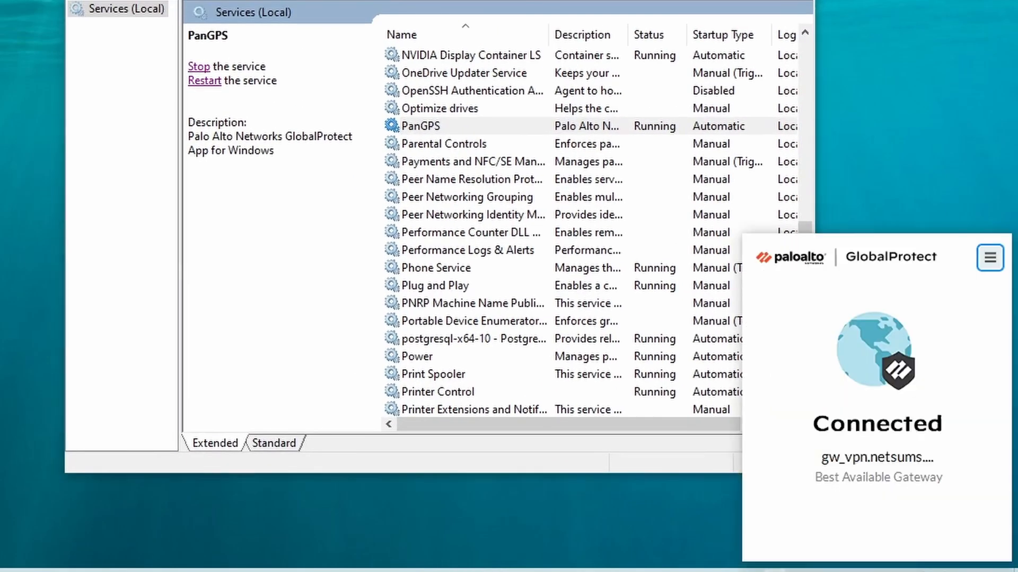
- Check the client's options and restart the PanGPS service in Windows Services to load the new portal configuration
{"action": "left_click", "coordinate": [990, 257]}
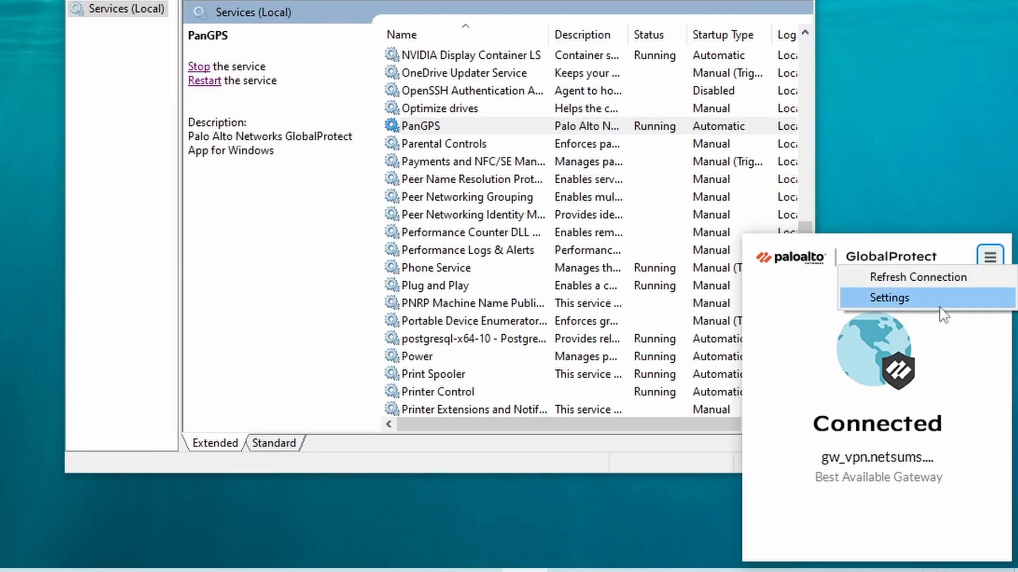
{"action": "left_click", "coordinate": [466, 130]}
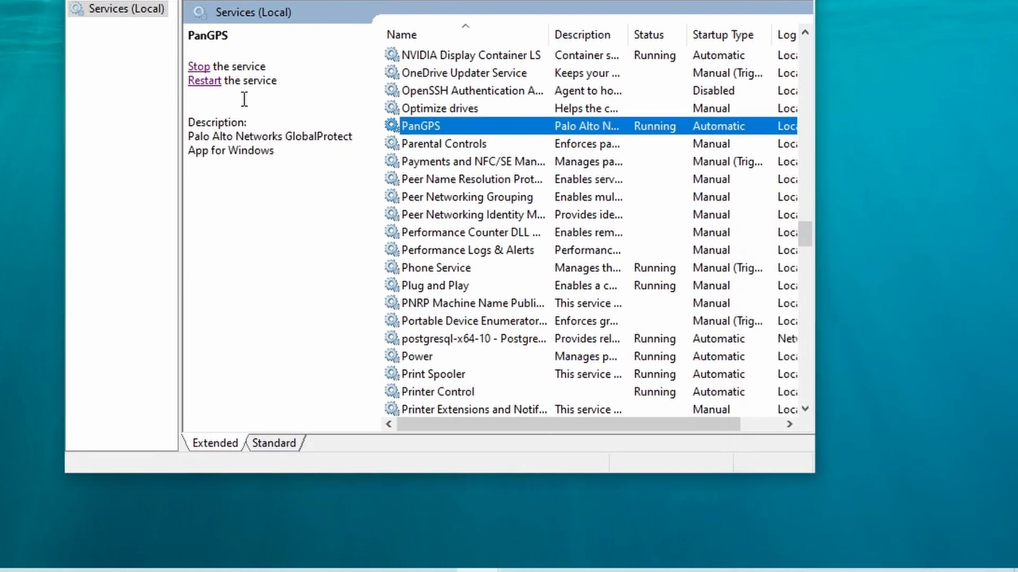
{"action": "left_click", "coordinate": [199, 67]}
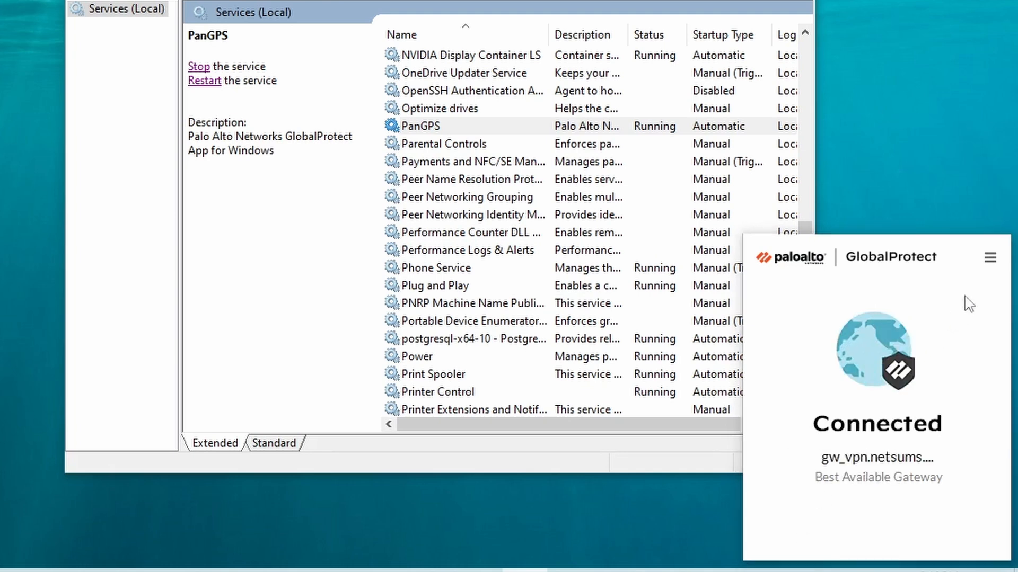
- Disconnect the GlobalProtect client, giving "Slow internet" as the reason
{"action": "left_click", "coordinate": [990, 259]}
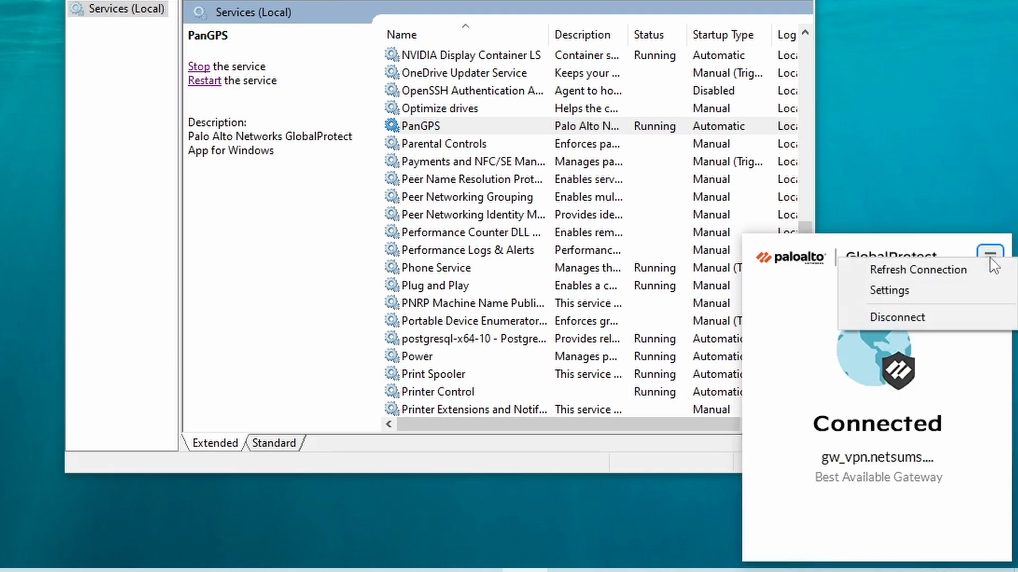
{"action": "left_click", "coordinate": [943, 319]}
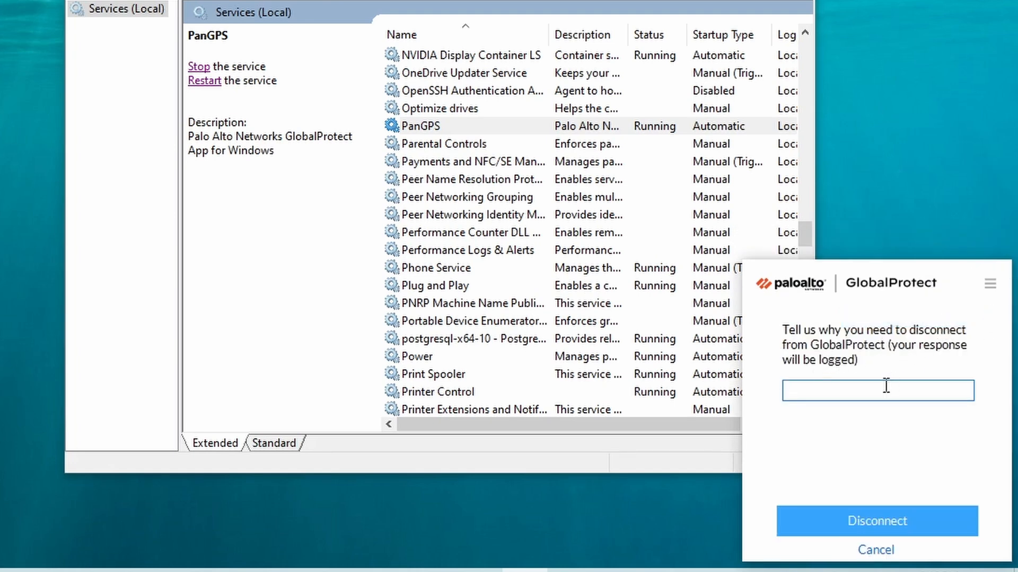
{"action": "type", "text": "Slow internet"}
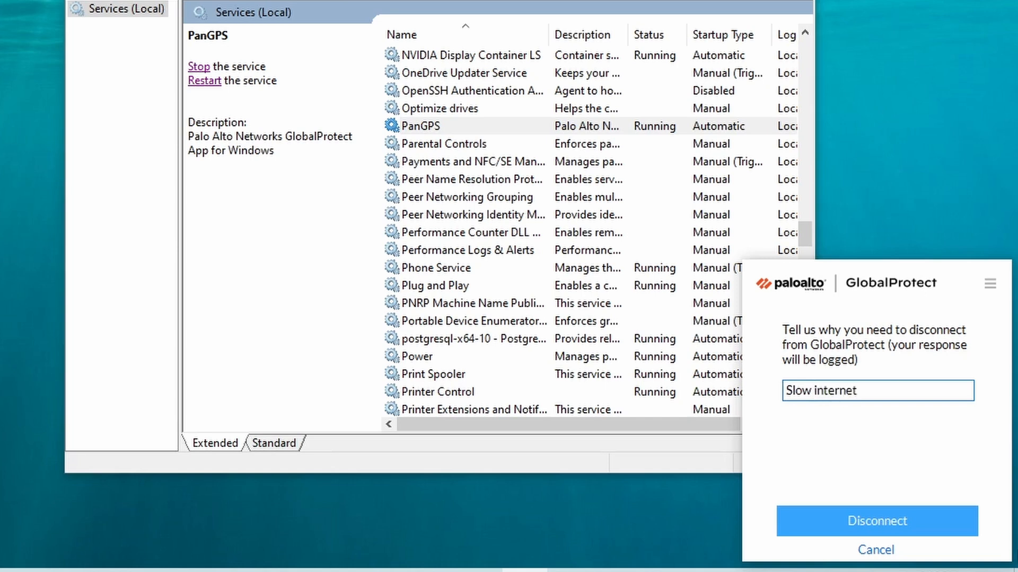
{"action": "left_click", "coordinate": [918, 528]}
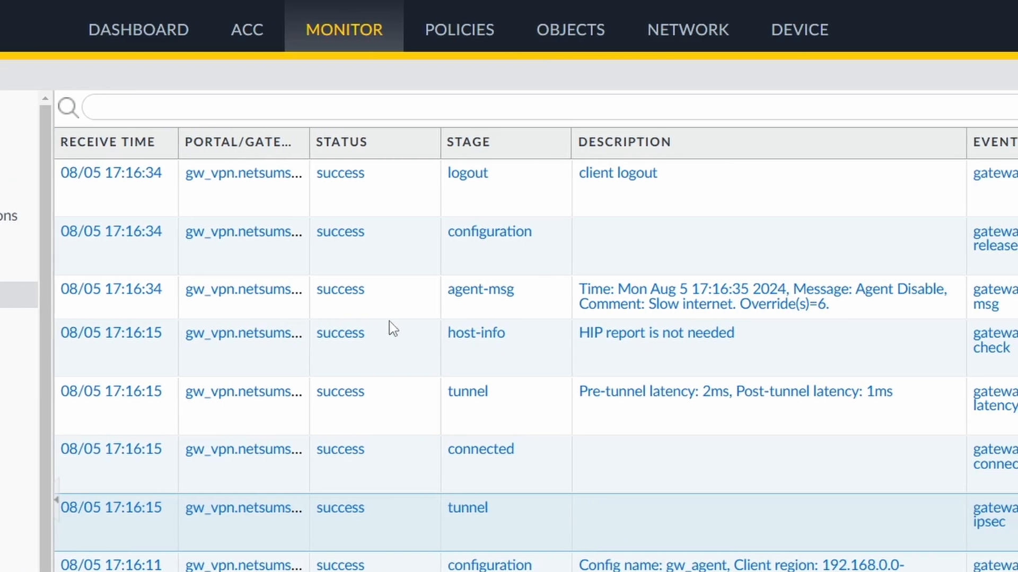
- Examine the firewall's GlobalProtect log for the logout and agent message entries, and check which log columns are available
{"action": "left_click", "coordinate": [381, 177]}
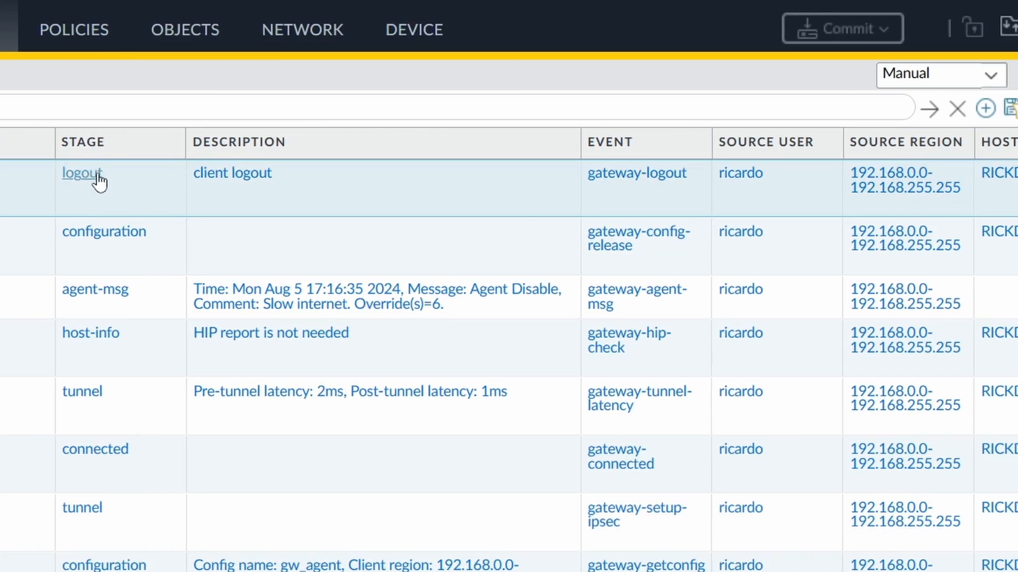
{"action": "left_click", "coordinate": [136, 301]}
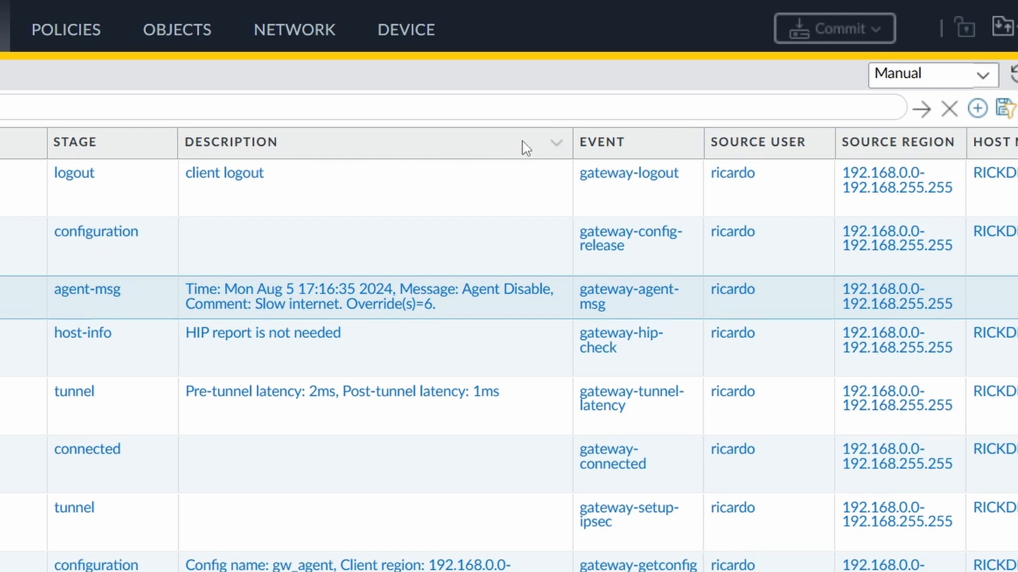
{"action": "left_click", "coordinate": [555, 144]}
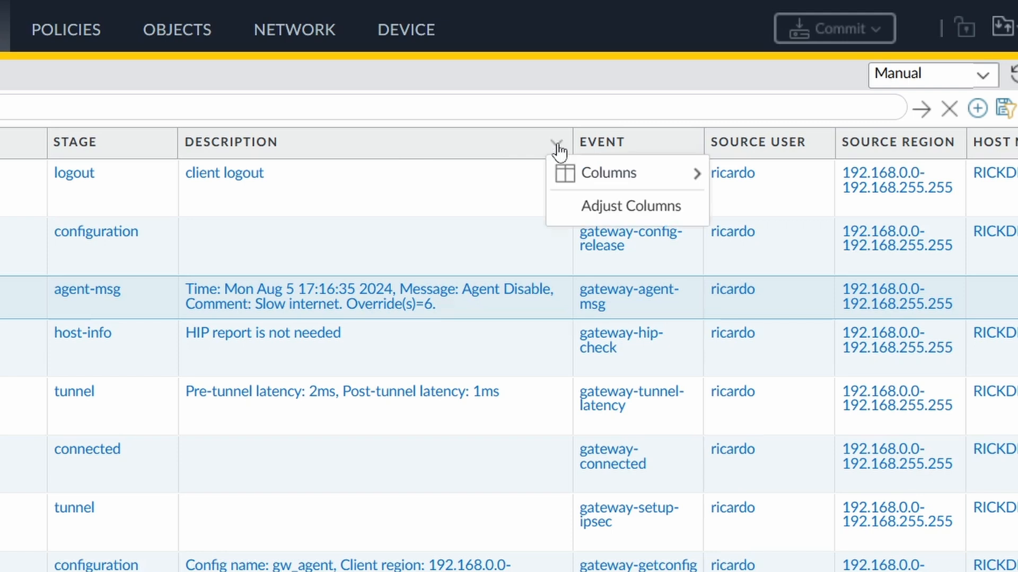
{"action": "mouse_move", "coordinate": [659, 180]}
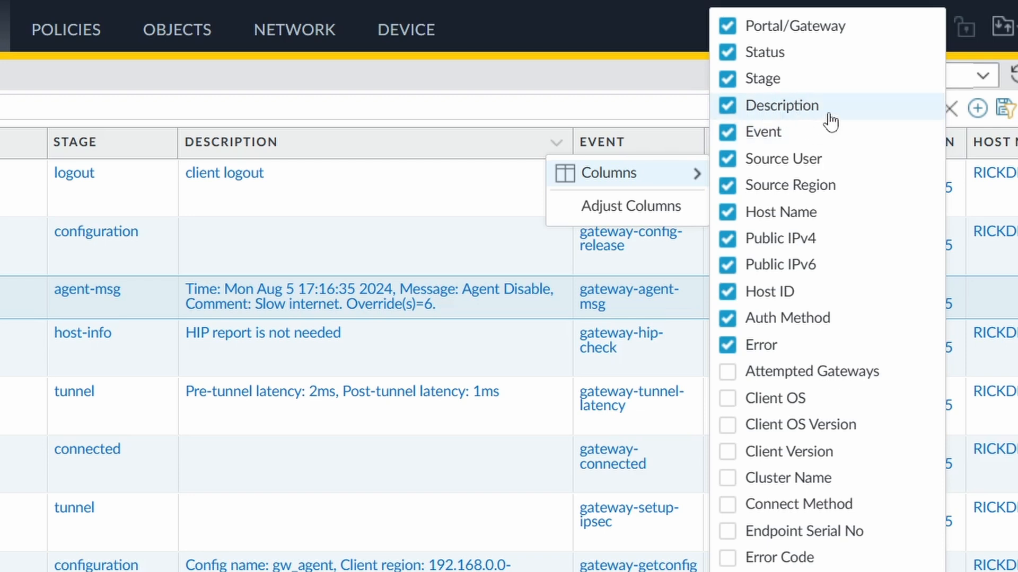
{"action": "left_click", "coordinate": [327, 246]}
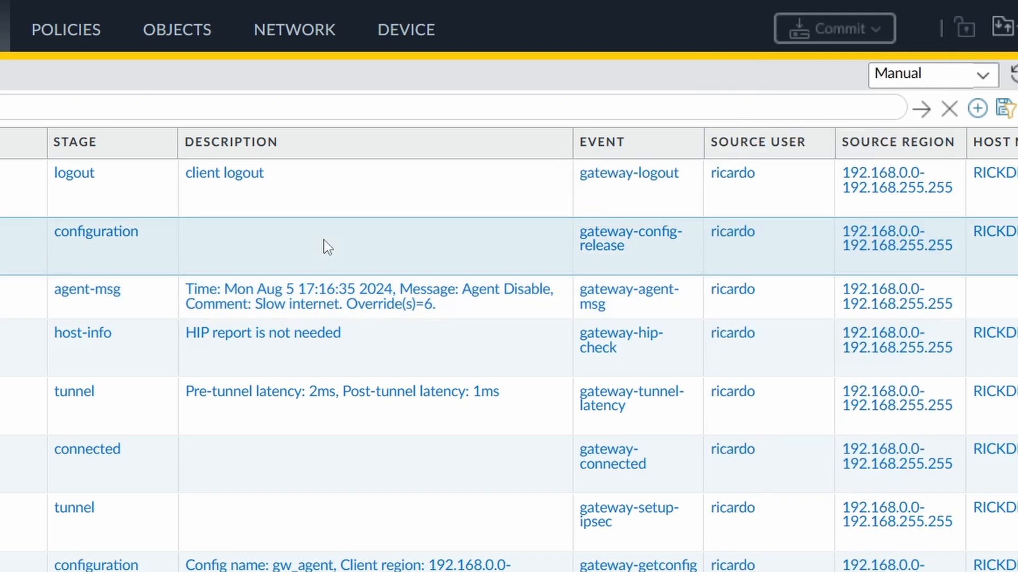
- Examine the GlobalProtect log's agent message entry and the configuration names recorded for the gateway and portal
{"action": "left_click", "coordinate": [465, 314]}
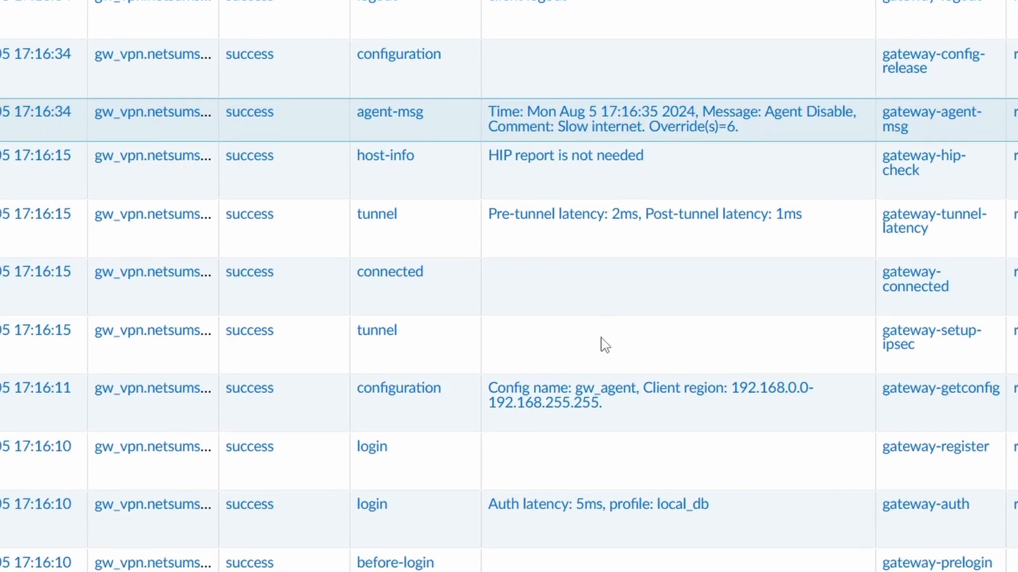
{"action": "left_click", "coordinate": [627, 415]}
{"action": "scroll", "coordinate": [626, 415], "scroll_direction": "down", "scroll_amount": 1}
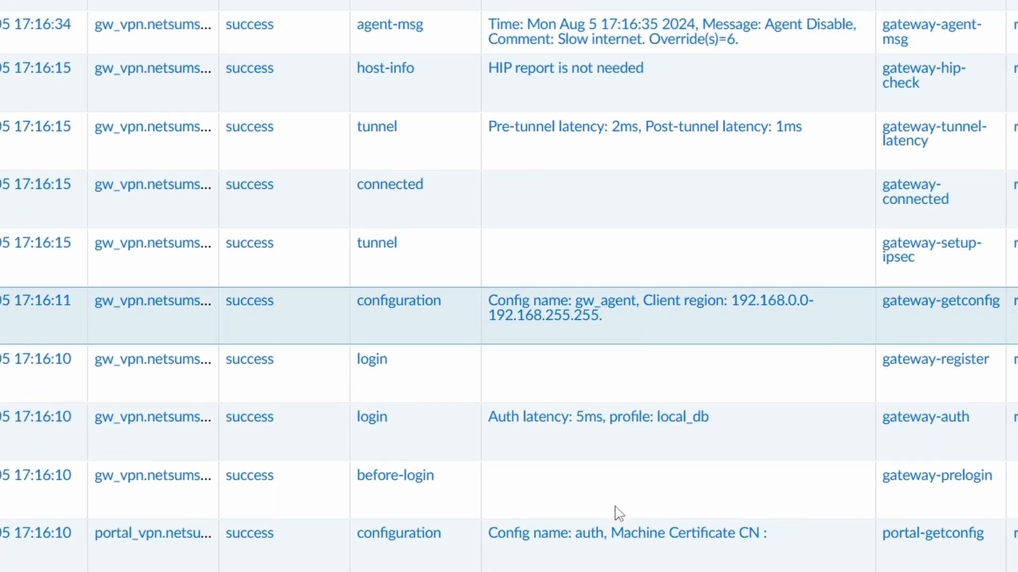
{"action": "left_click", "coordinate": [590, 543]}
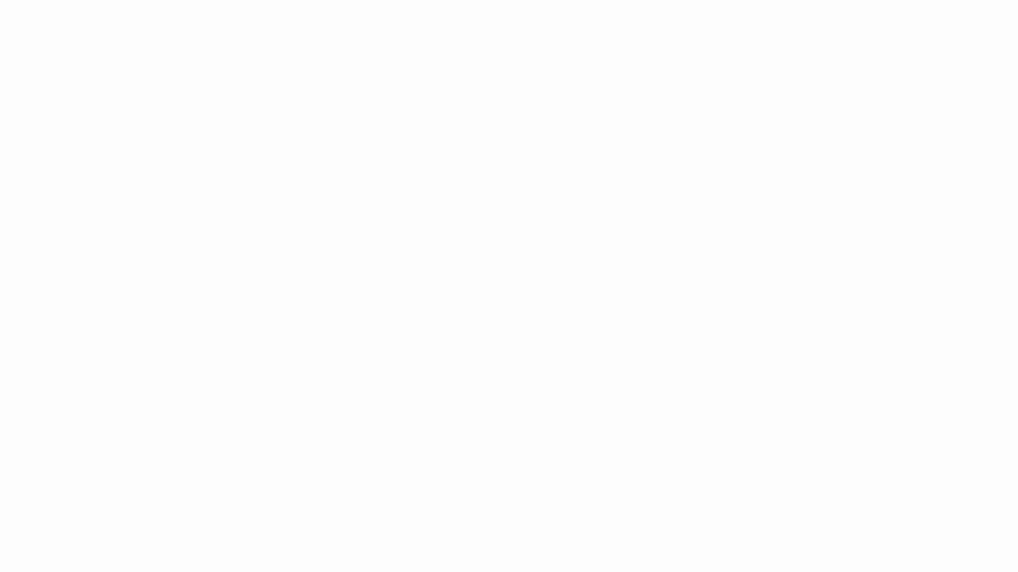
- Review the authentication settings and config selection criteria of the GlobalProtect portal's auth agent config, without changing anything
{"action": "left_click", "coordinate": [78, 24]}
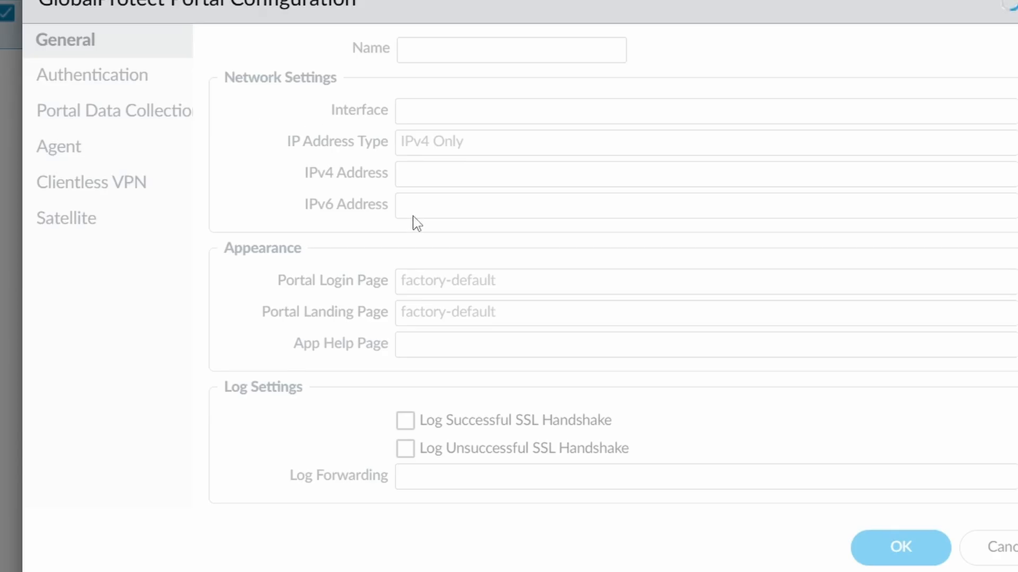
{"action": "left_click", "coordinate": [68, 150]}
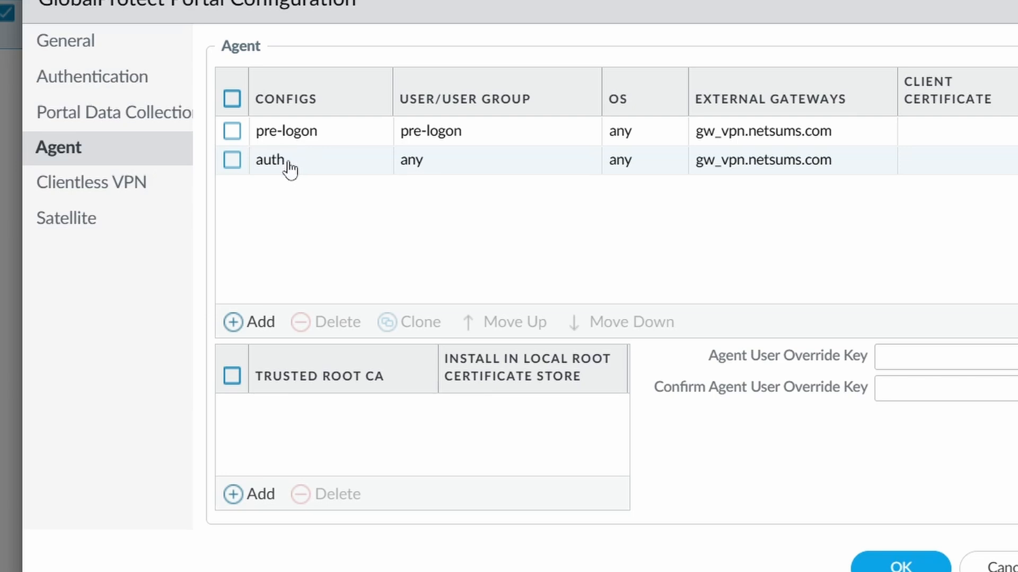
{"action": "left_click", "coordinate": [272, 161]}
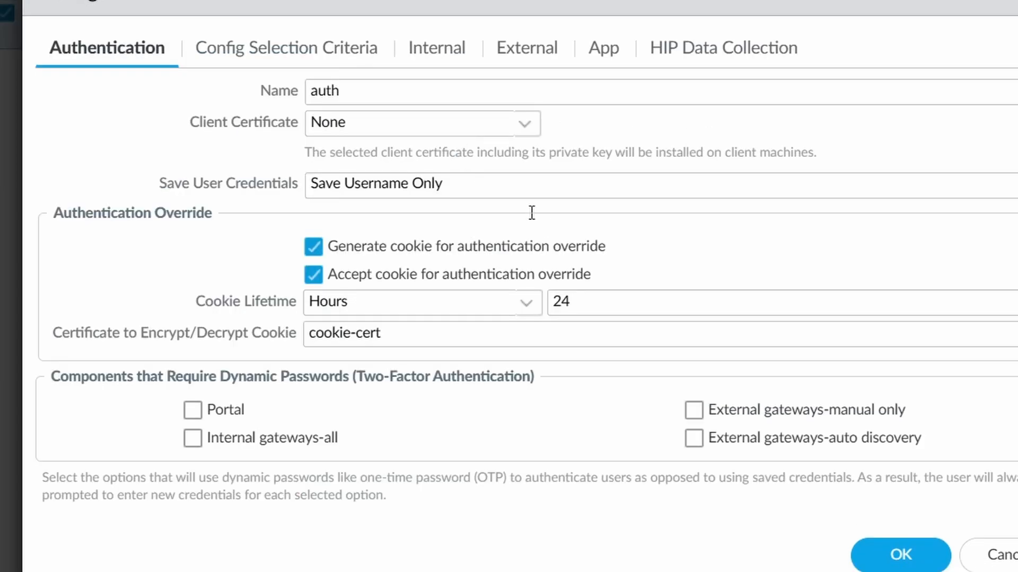
{"action": "left_click", "coordinate": [334, 52]}
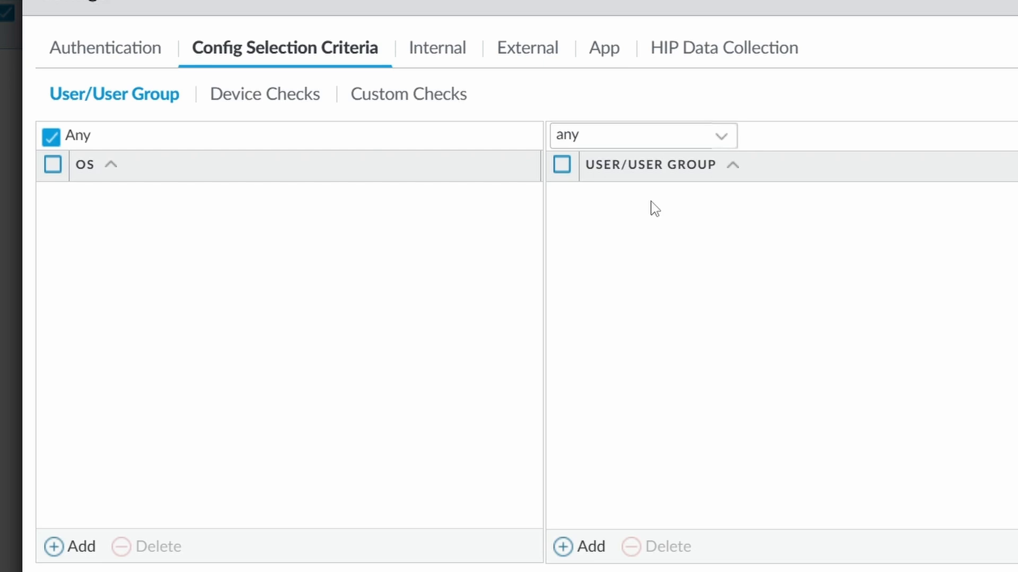
{"action": "left_click", "coordinate": [1016, 571]}
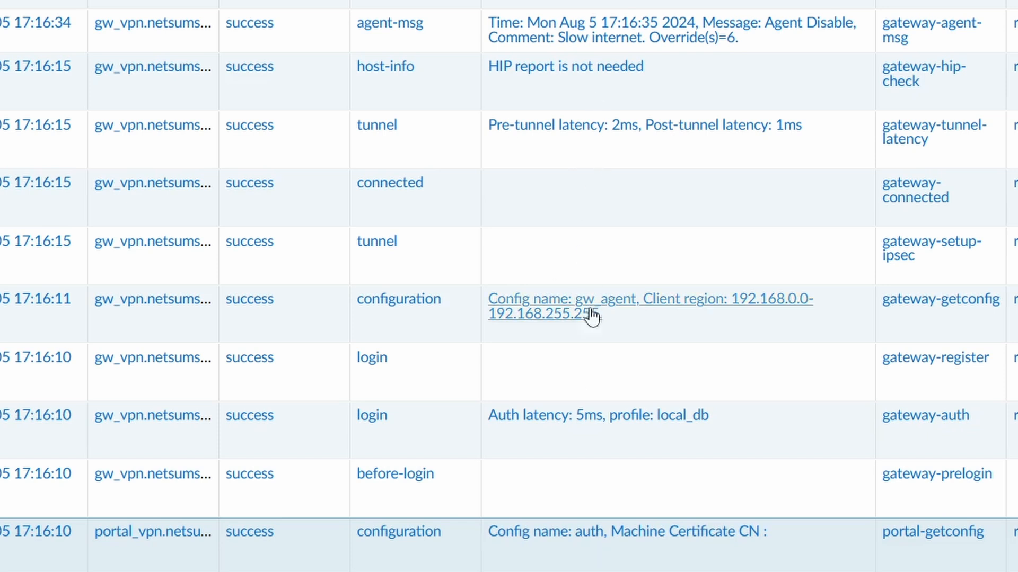
- In the app settings of the portal's auth agent config, set Allow user to disconnect GlobalProtect App to Allow with Passcode
{"action": "left_click", "coordinate": [649, 51]}
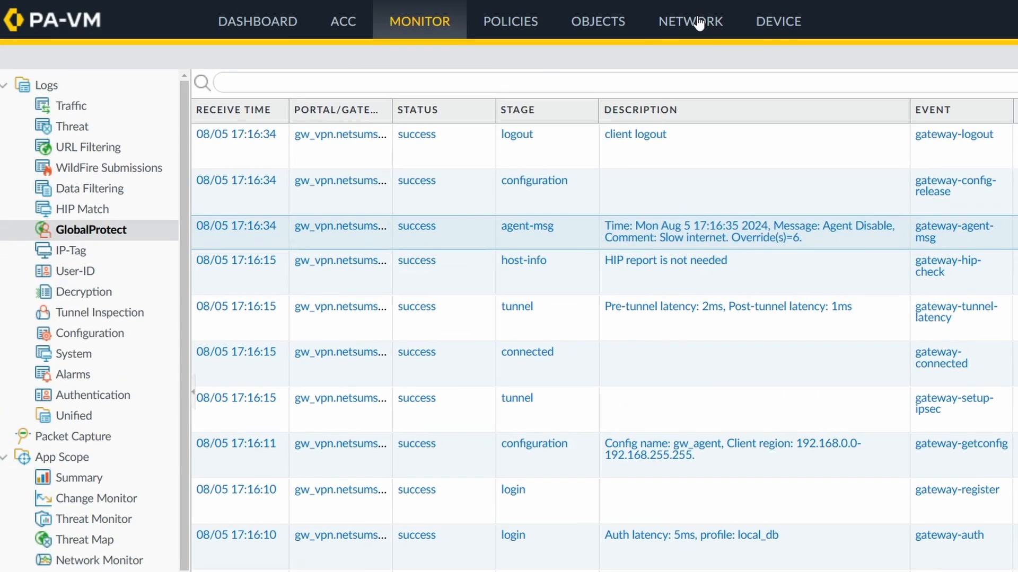
{"action": "left_click", "coordinate": [692, 9]}
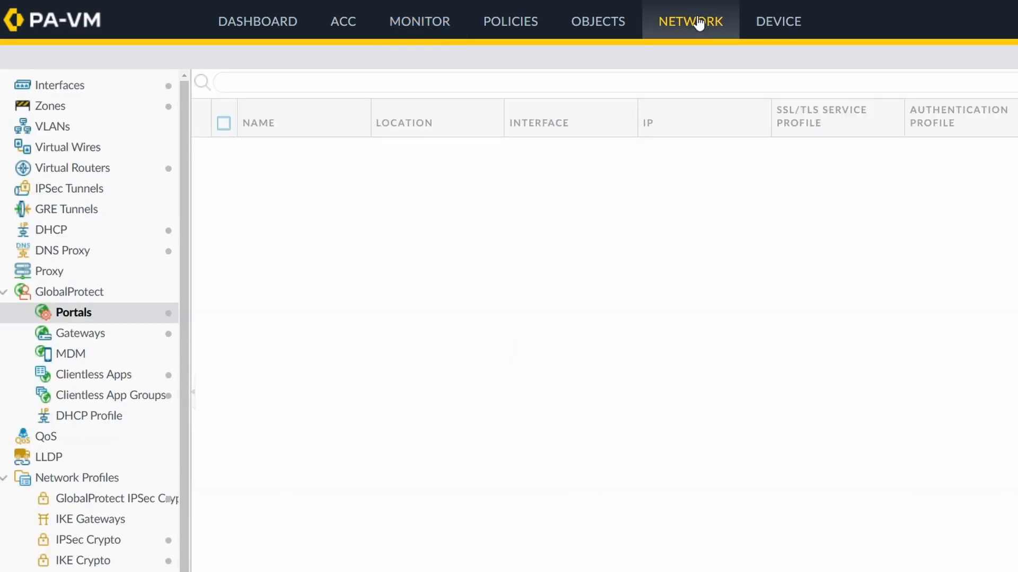
{"action": "left_click", "coordinate": [267, 146]}
{"action": "left_click", "coordinate": [276, 154]}
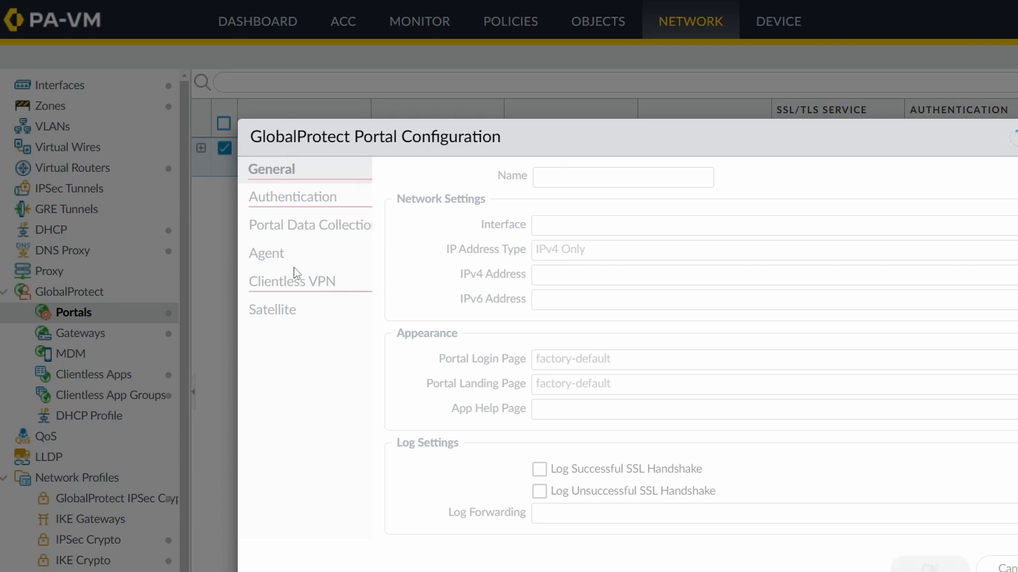
{"action": "left_click", "coordinate": [277, 252]}
{"action": "left_click", "coordinate": [452, 265]}
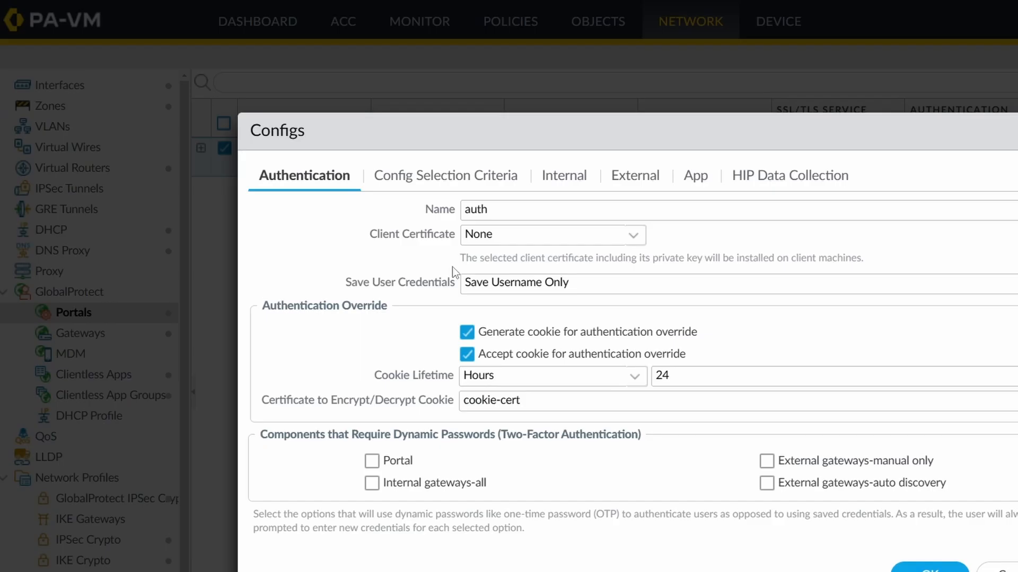
{"action": "left_click", "coordinate": [698, 181]}
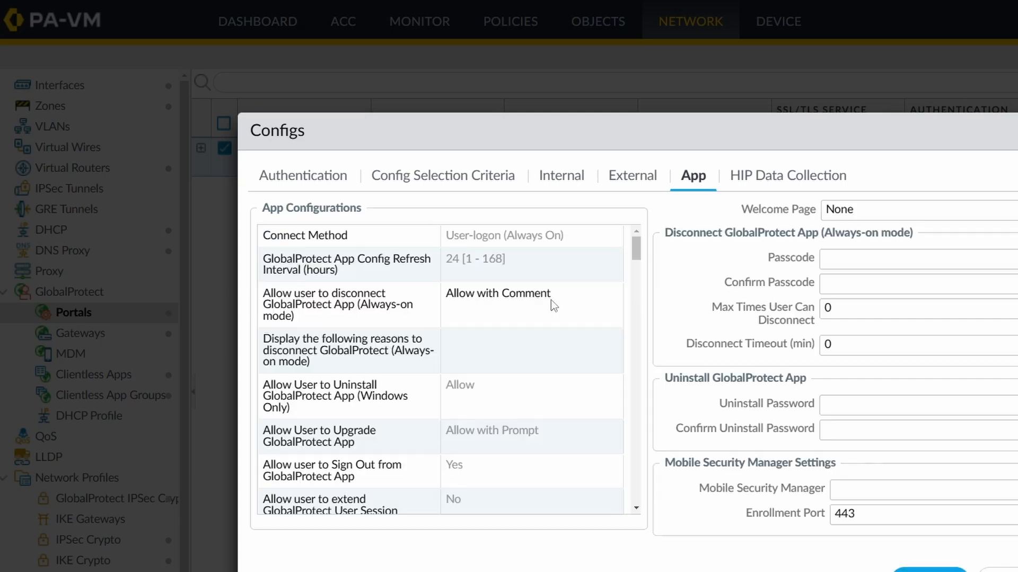
{"action": "left_click", "coordinate": [593, 305]}
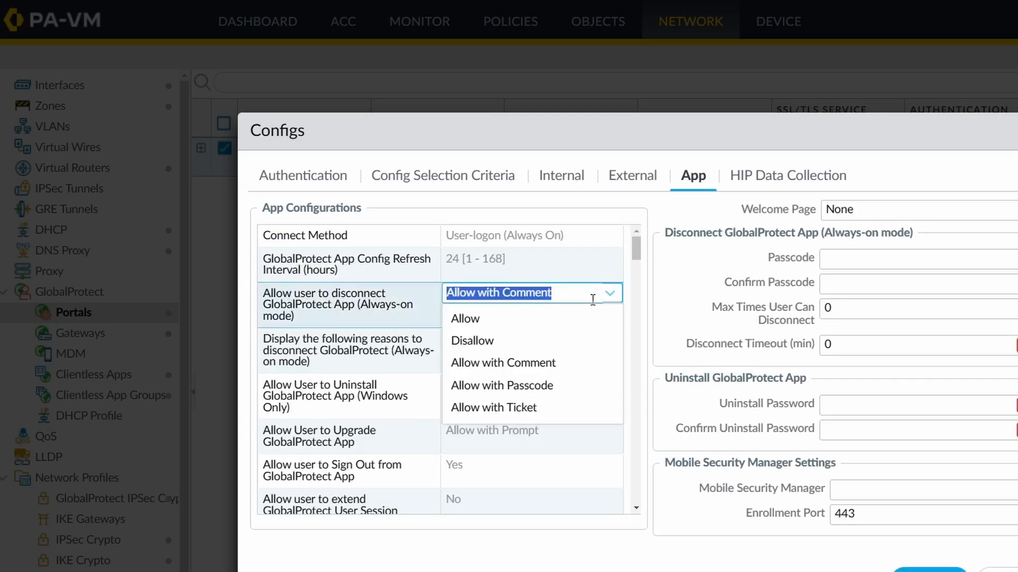
{"action": "left_click", "coordinate": [563, 390]}
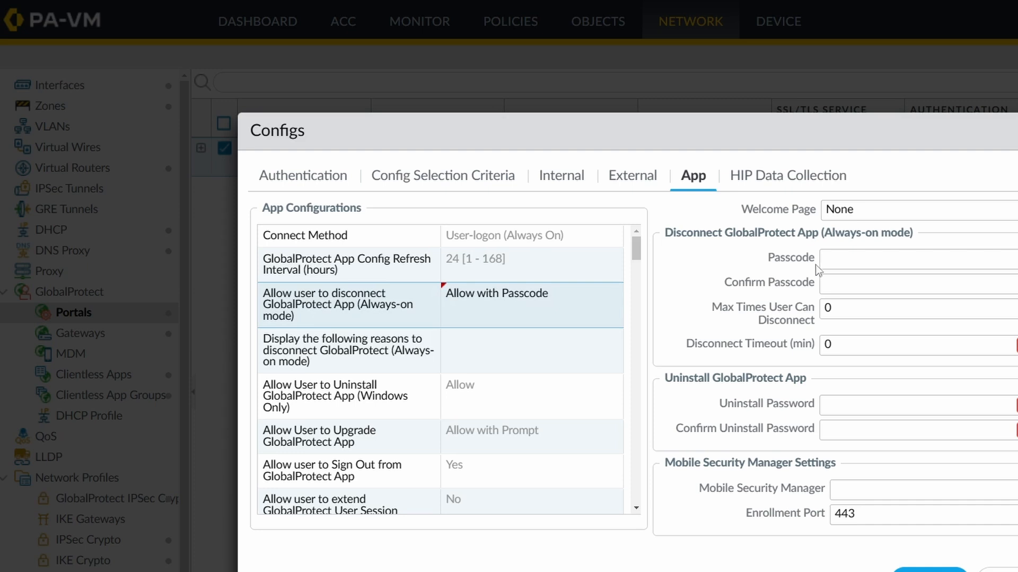
- Enter and confirm the passcode for disconnecting the GlobalProtect app, and accept the config
{"action": "left_click", "coordinate": [848, 258]}
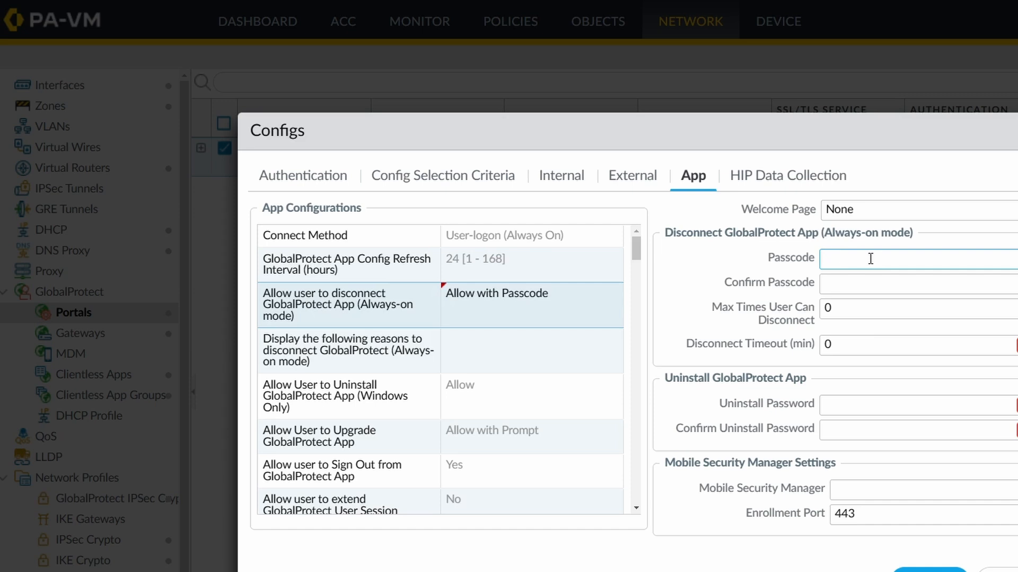
{"action": "type", "text": "*******"}
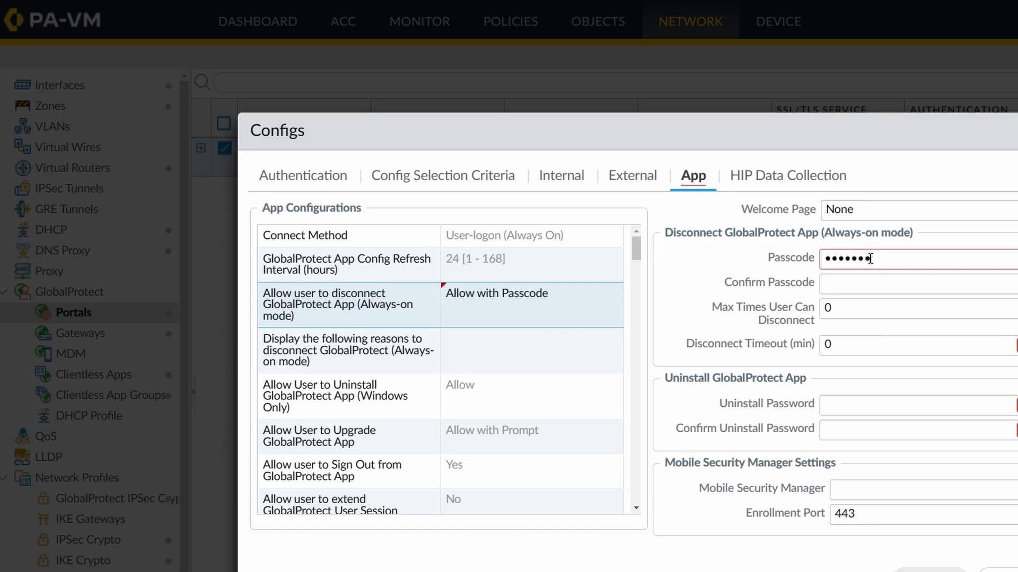
{"action": "key", "text": "Tab"}
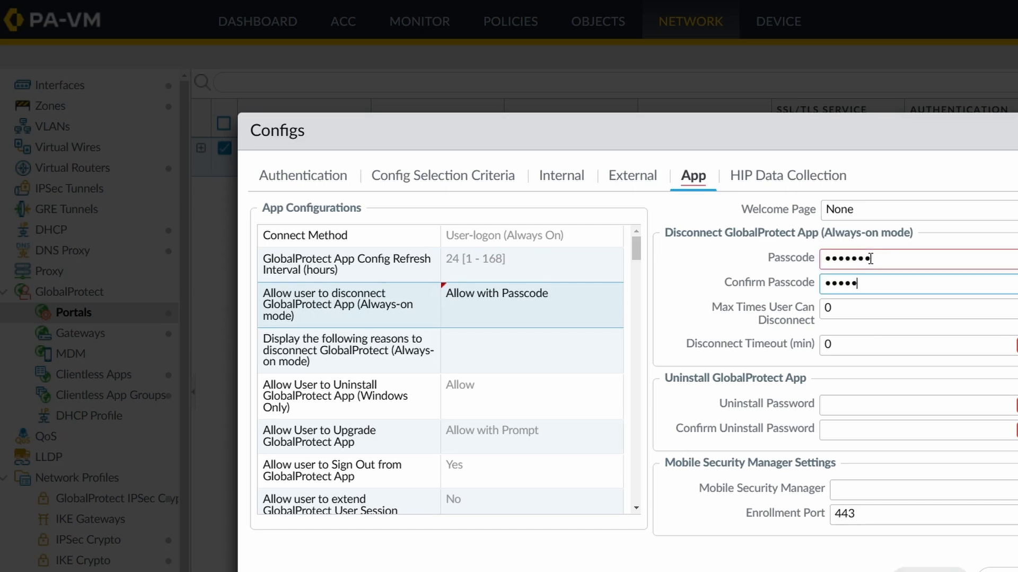
{"action": "type", "text": "*******"}
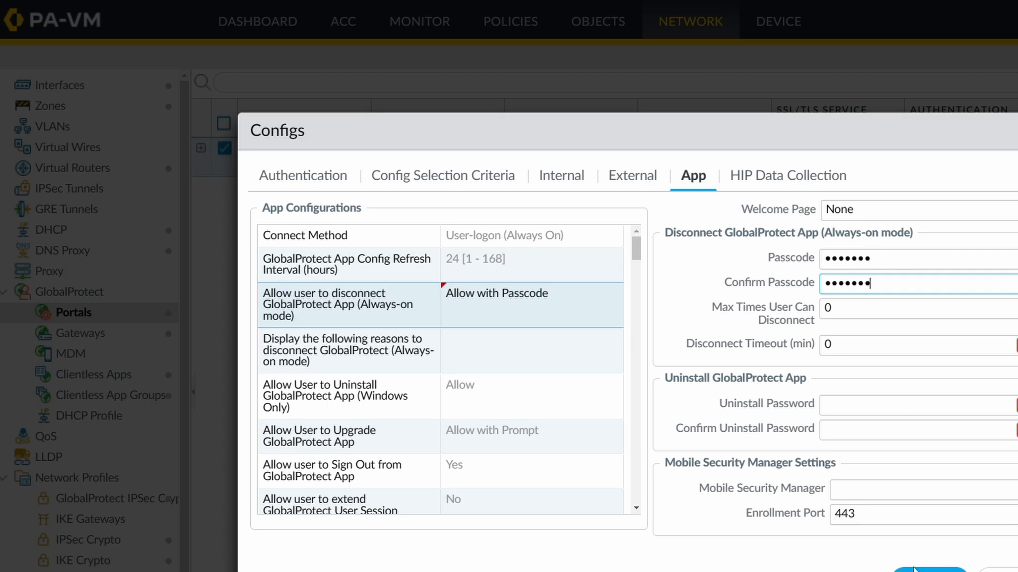
{"action": "left_click", "coordinate": [929, 570]}
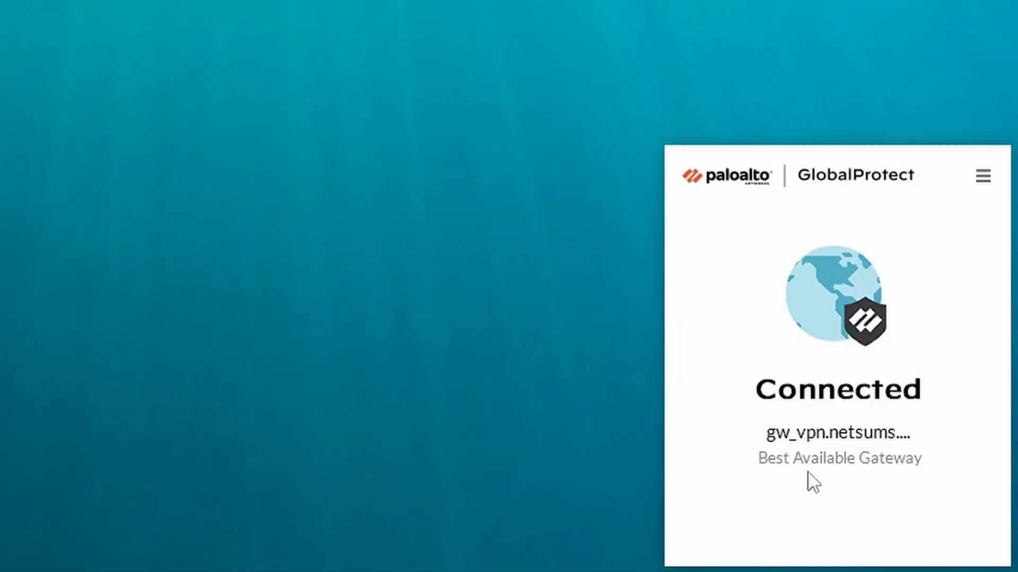
- Try to disconnect the GlobalProtect client with an incorrect passcode
{"action": "left_click", "coordinate": [982, 180]}
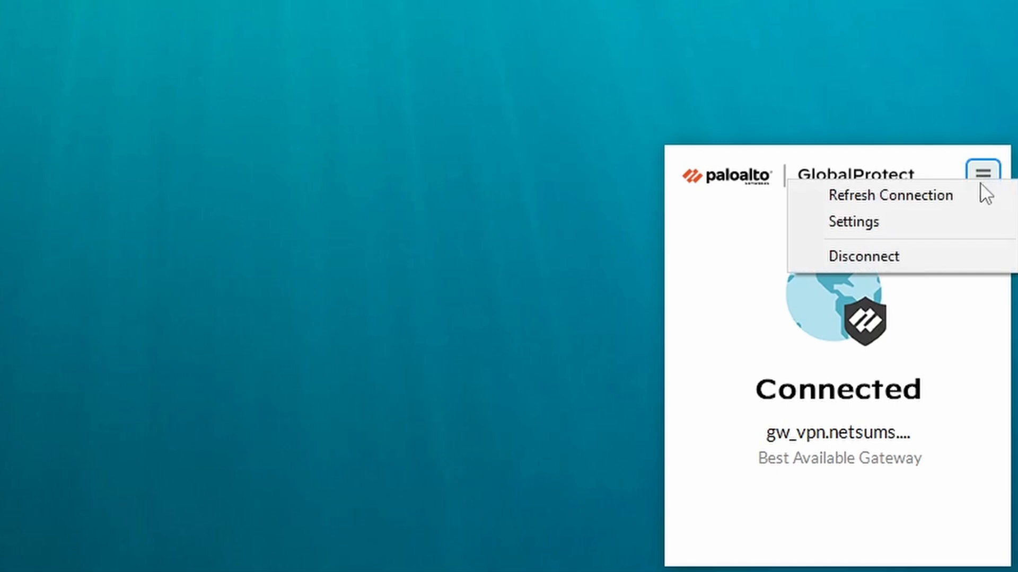
{"action": "left_click", "coordinate": [900, 263]}
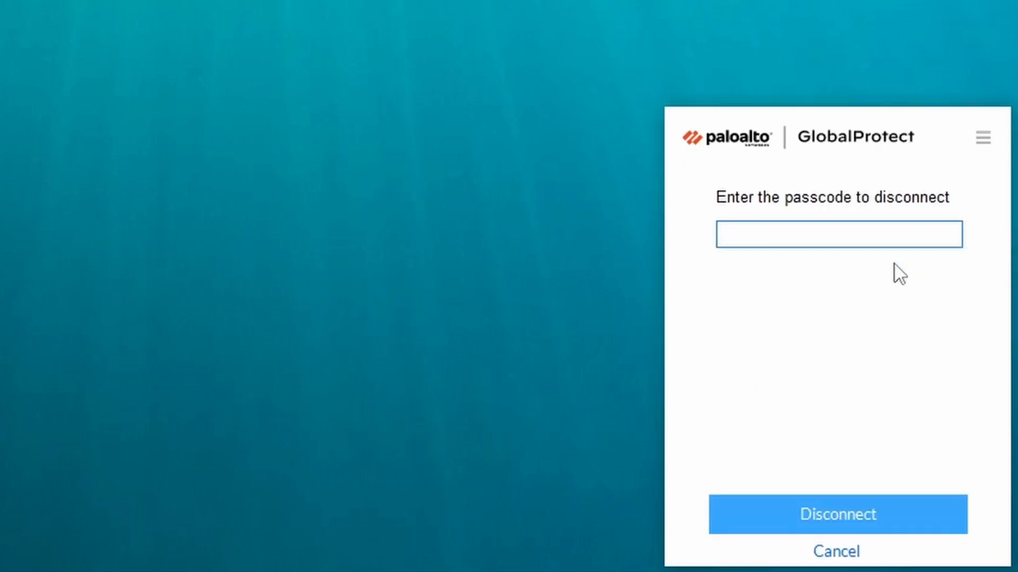
{"action": "type", "text": "**************"}
{"action": "left_click", "coordinate": [933, 507]}
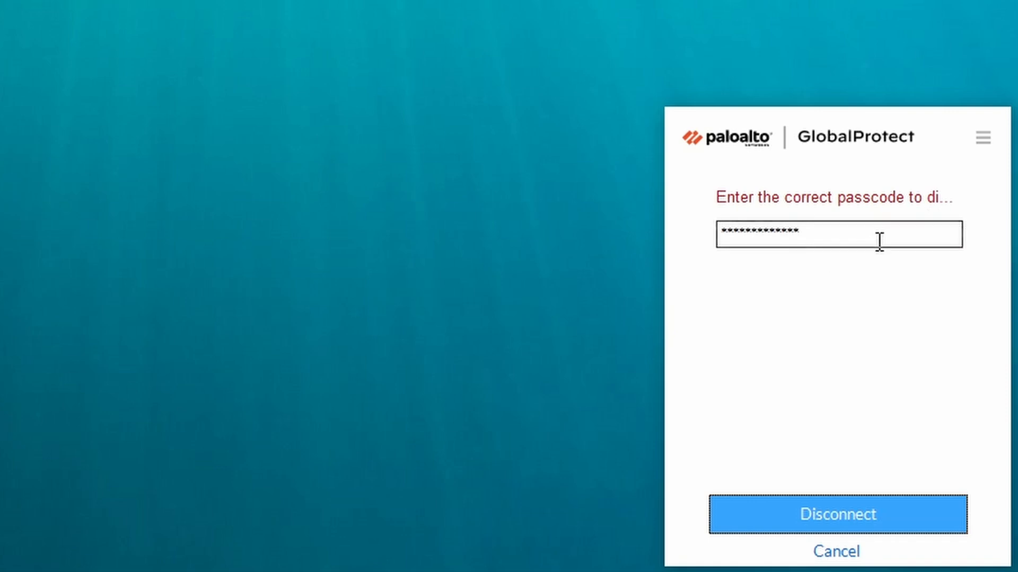
- Replace the entry with the correct disconnect passcode and disconnect the GlobalProtect client
{"action": "double_click", "coordinate": [879, 241]}
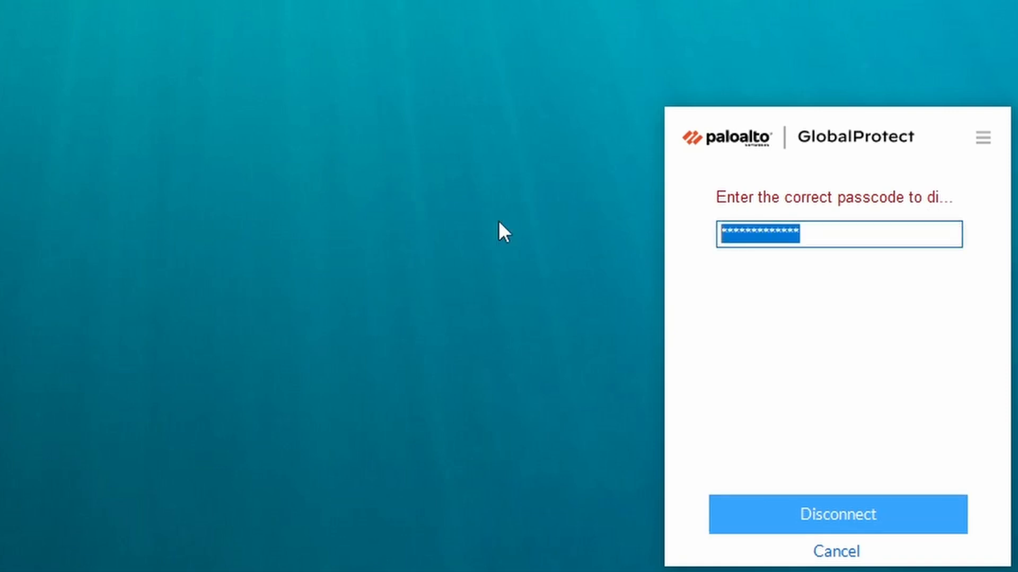
{"action": "type", "text": "*******"}
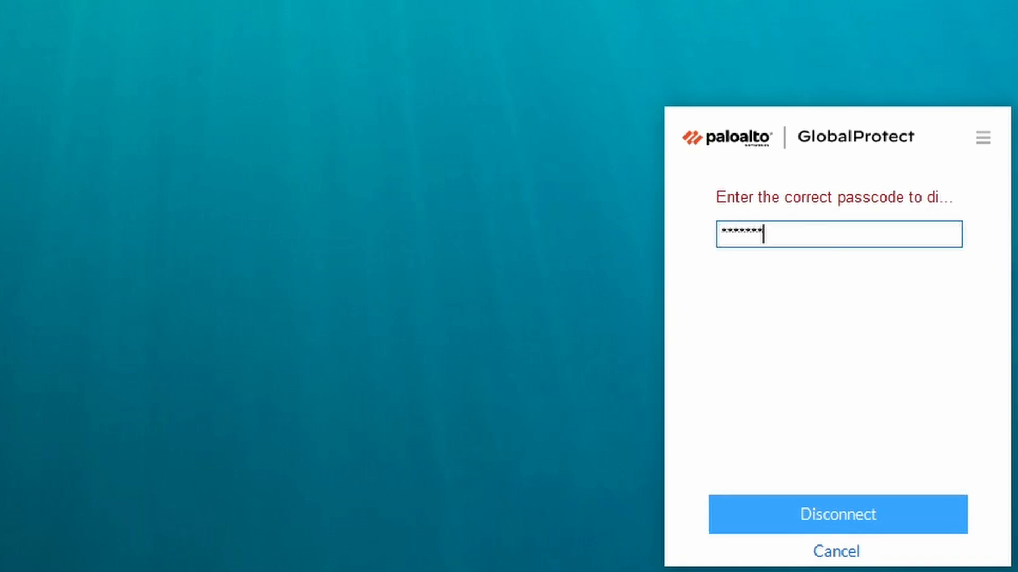
{"action": "left_click", "coordinate": [879, 516]}
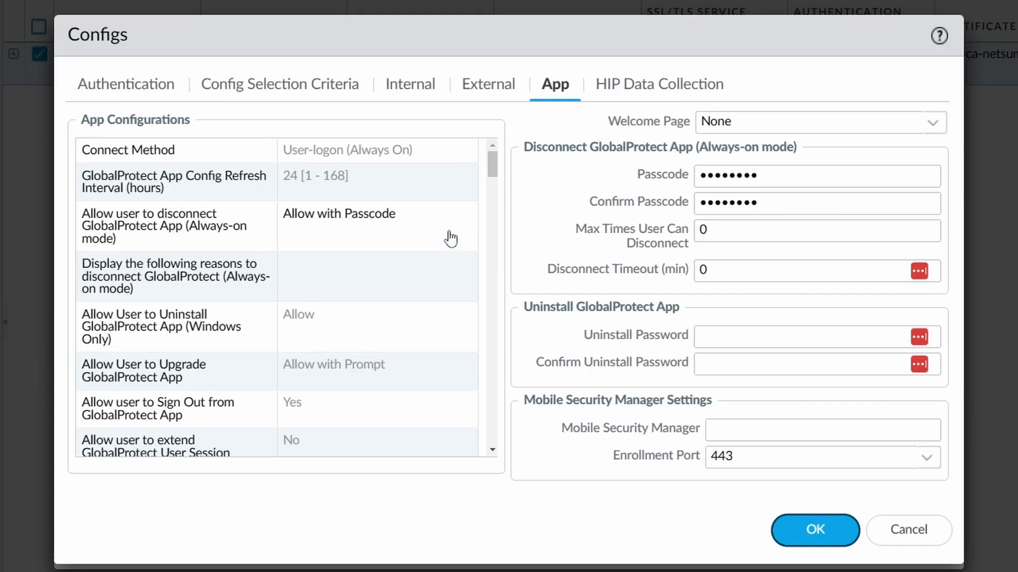
- Set the auth config's user disconnect option to Allow with Comment, with the displayed reasons "Slow internet,Lazy to work today,Other"
{"action": "left_click", "coordinate": [432, 227]}
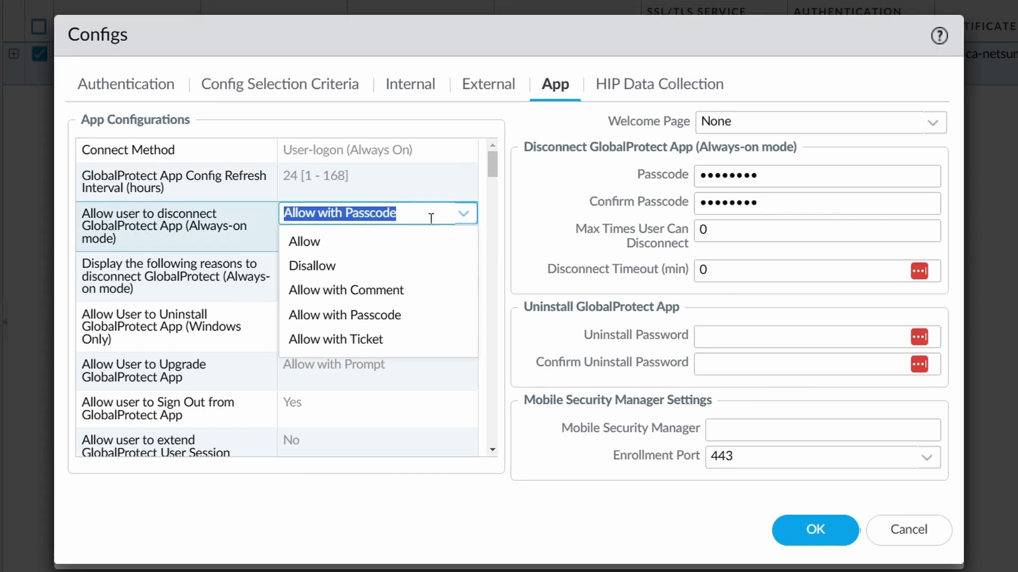
{"action": "left_click", "coordinate": [424, 298]}
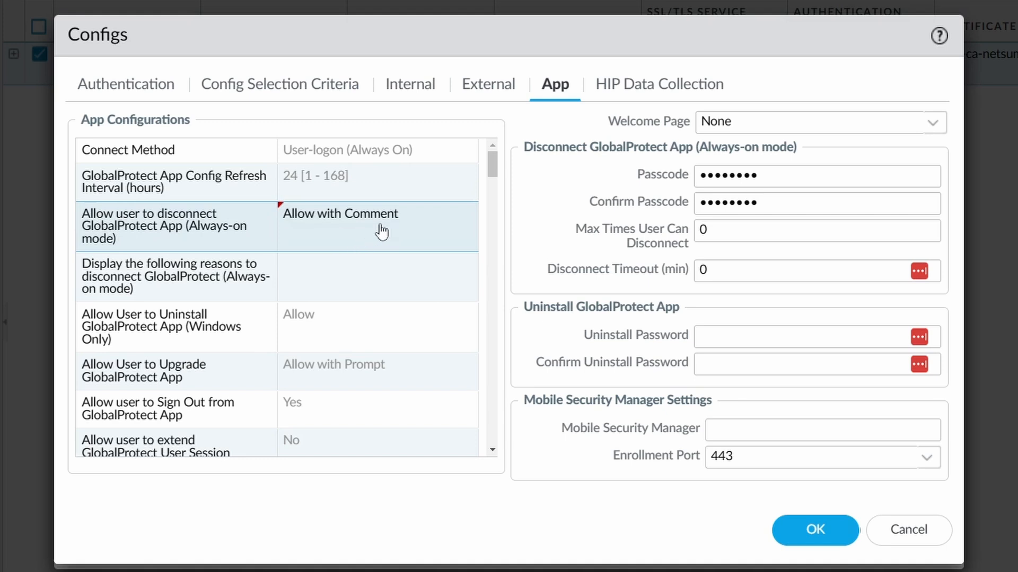
{"action": "left_click", "coordinate": [317, 276]}
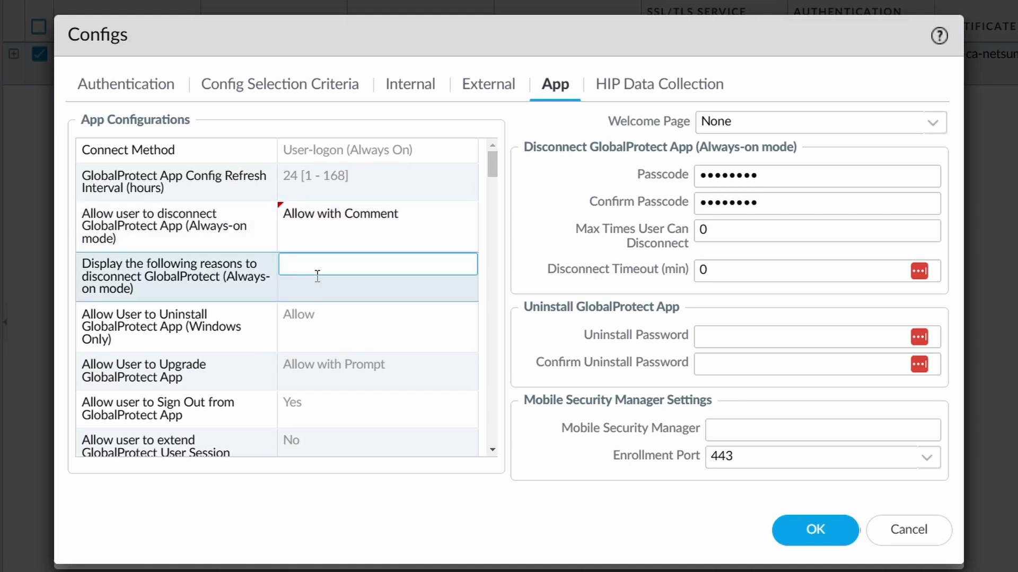
{"action": "type", "text": "Slow internet,Lazy to work today,"}
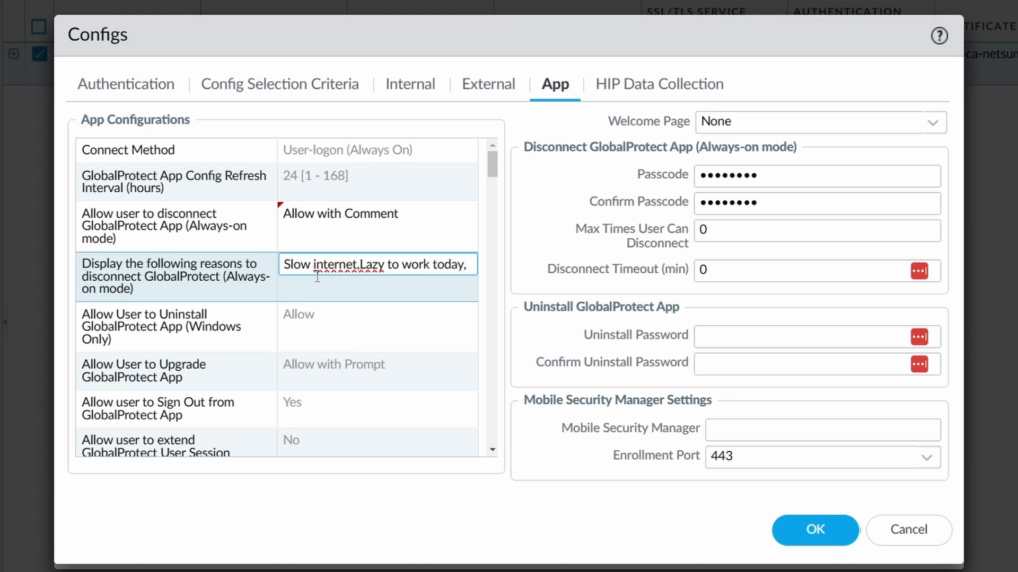
{"action": "type", "text": "Other"}
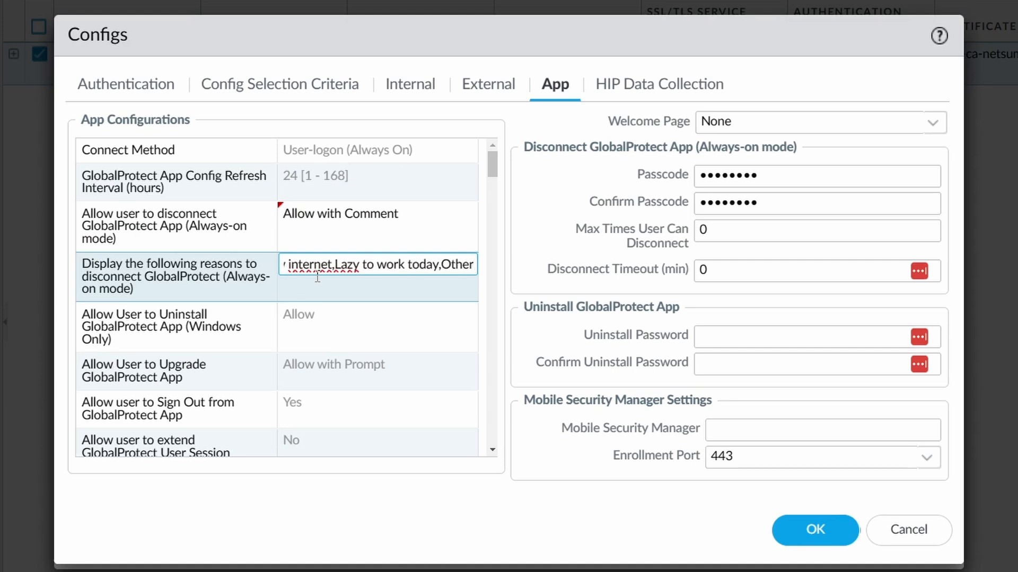
{"action": "left_click", "coordinate": [517, 299]}
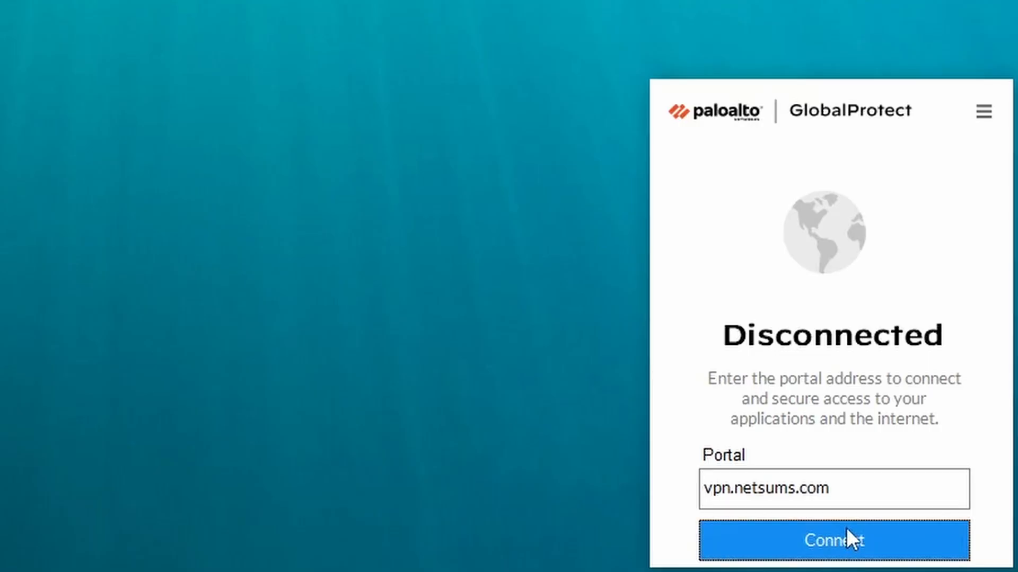
- Connect the GlobalProtect client to vpn.netsums.com and start a disconnect request
{"action": "left_click", "coordinate": [845, 527]}
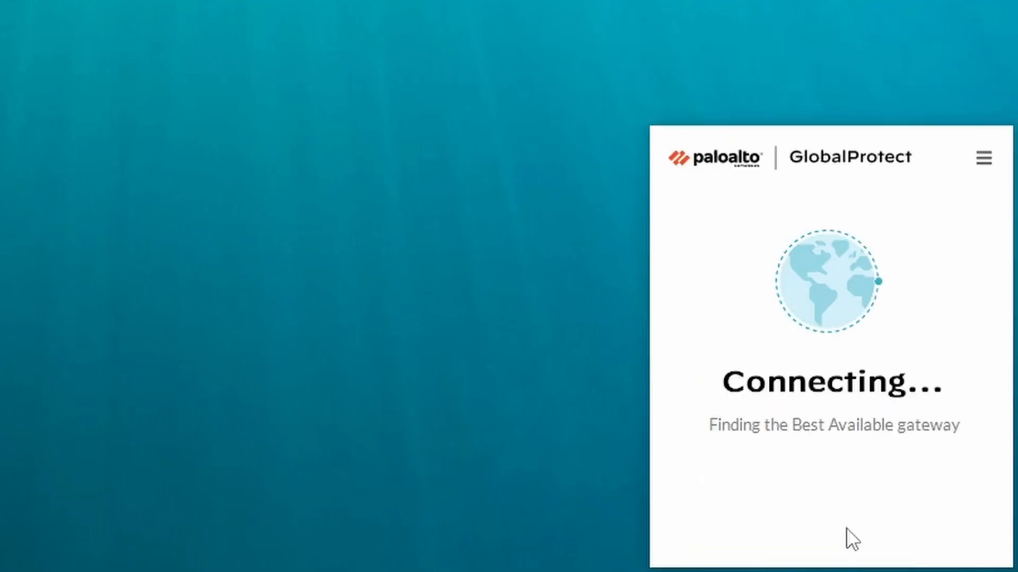
{"action": "left_click", "coordinate": [984, 161]}
{"action": "left_click", "coordinate": [902, 233]}
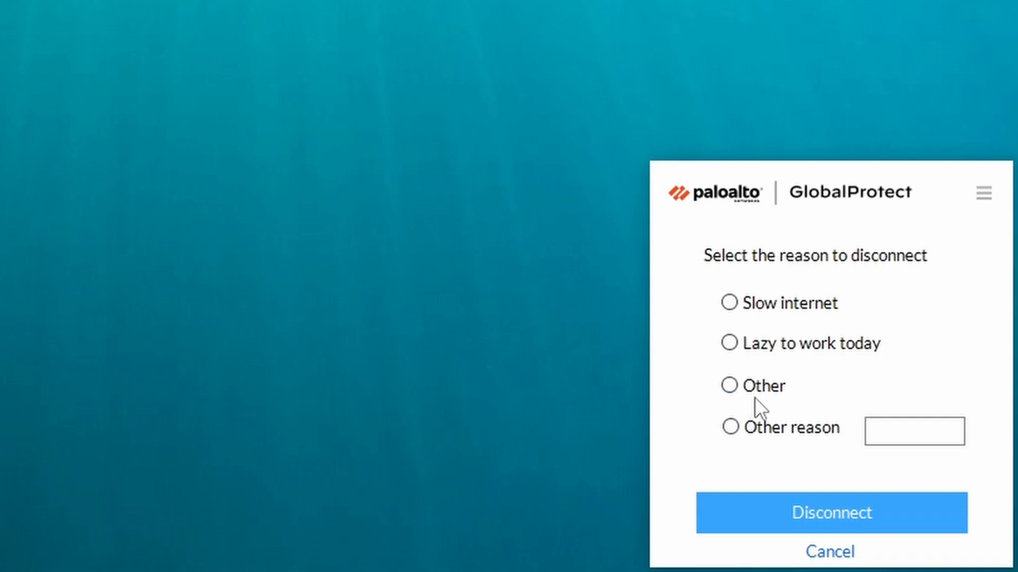
- Disconnect the GlobalProtect client with the custom other reason "Wanna go to the beach"
{"action": "left_click", "coordinate": [728, 433]}
{"action": "left_click", "coordinate": [896, 431]}
{"action": "type", "text": "n do"}
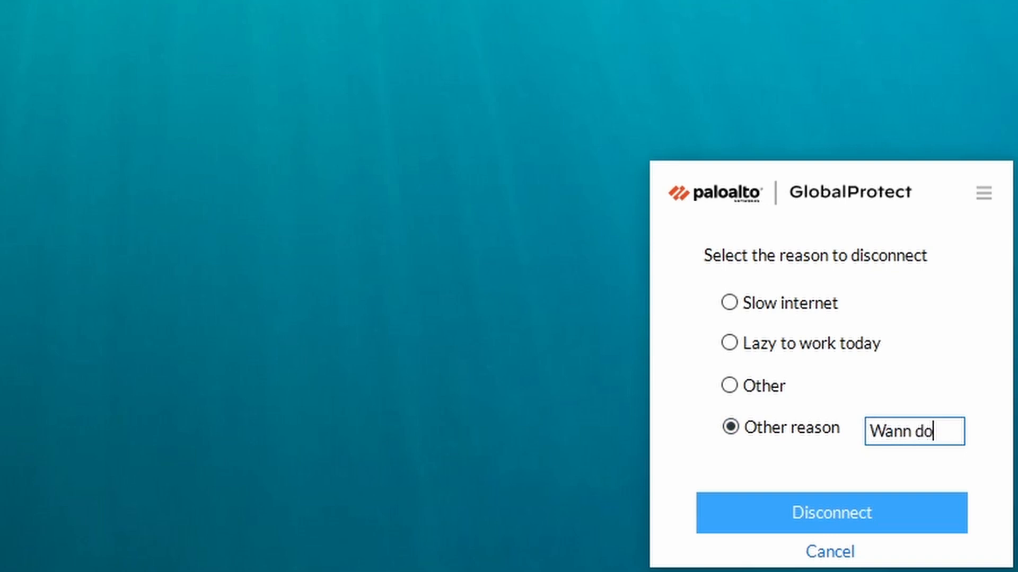
{"action": "key", "text": "BackSpace"}
{"action": "key", "text": "BackSpace"}
{"action": "type", "text": "go to the beach"}
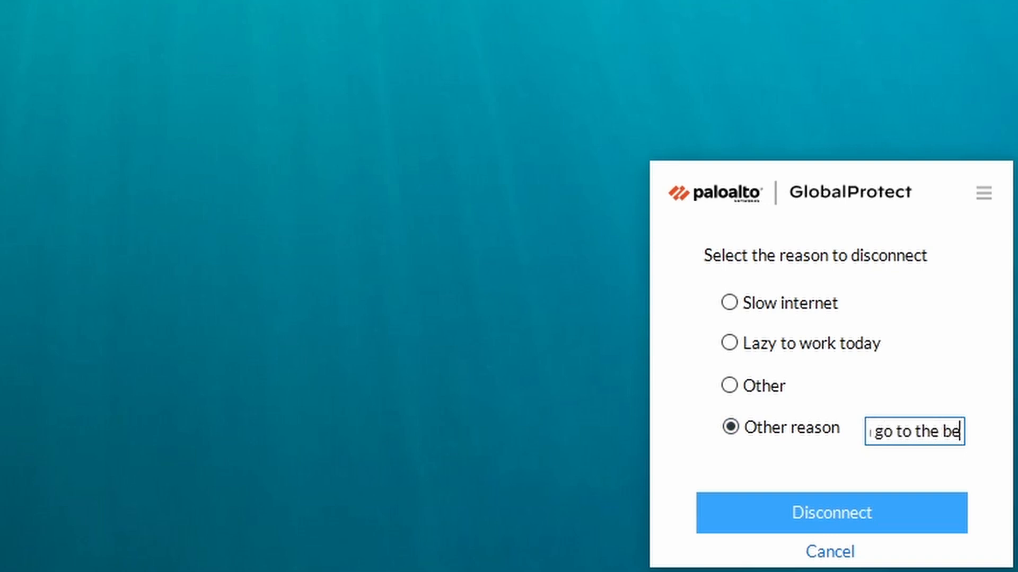
{"action": "key", "text": "Left"}
{"action": "key", "text": "Left"}
{"action": "key", "text": "Left"}
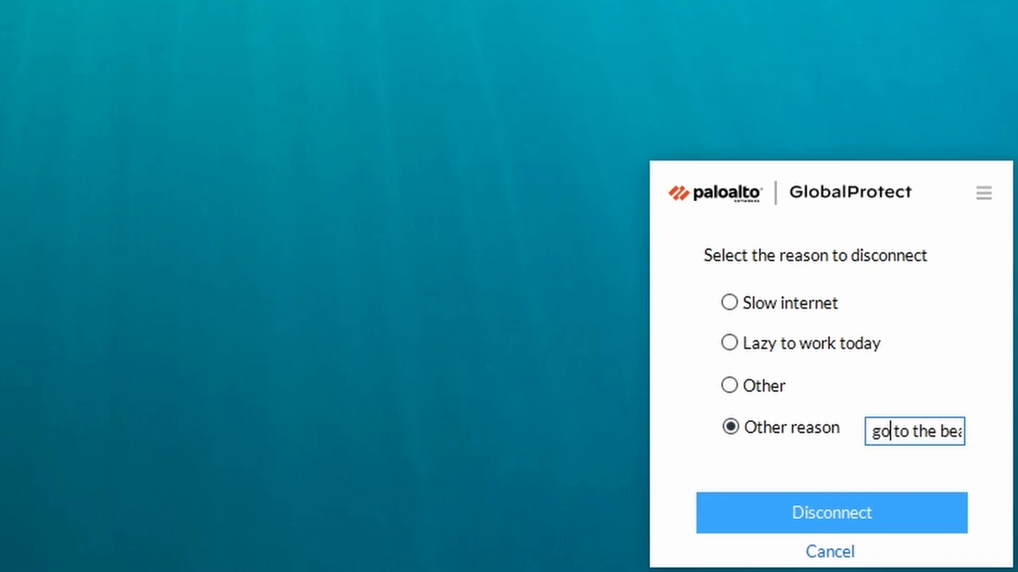
{"action": "type", "text": "a"}
{"action": "key", "text": "BackSpace"}
{"action": "key", "text": "Left"}
{"action": "key", "text": "Left"}
{"action": "key", "text": "Left"}
{"action": "key", "text": "Left"}
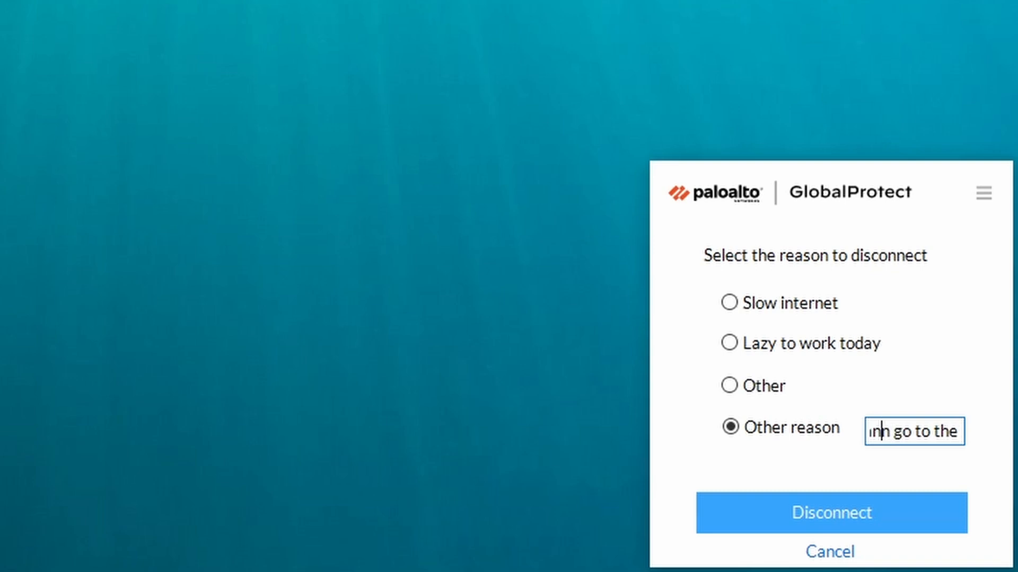
{"action": "key", "text": "Right"}
{"action": "type", "text": "a"}
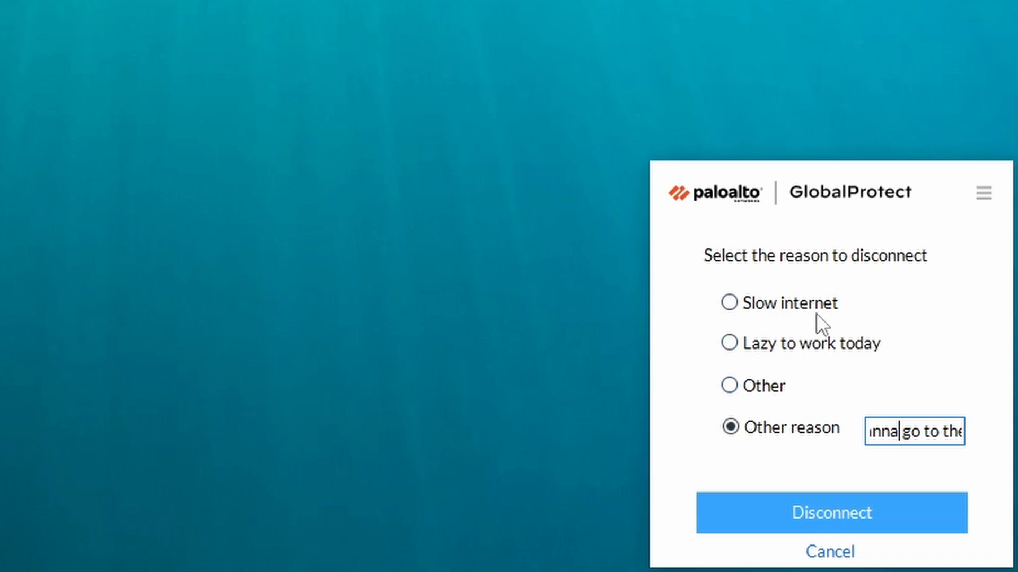
{"action": "left_click", "coordinate": [864, 522]}
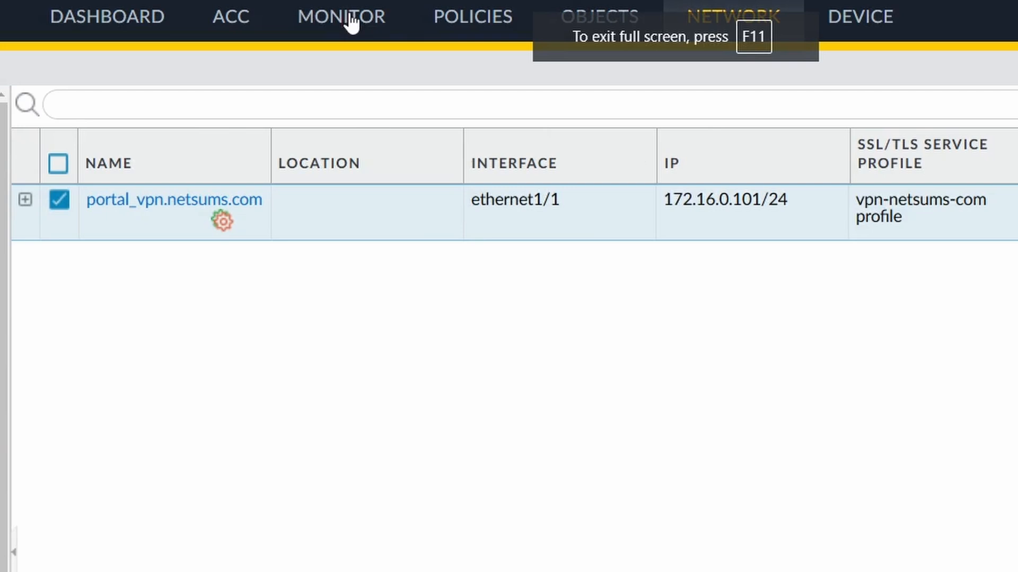
- Filter the firewall's GlobalProtect logs to agent-msg stage entries to review the disconnect comments
{"action": "left_click", "coordinate": [352, 20]}
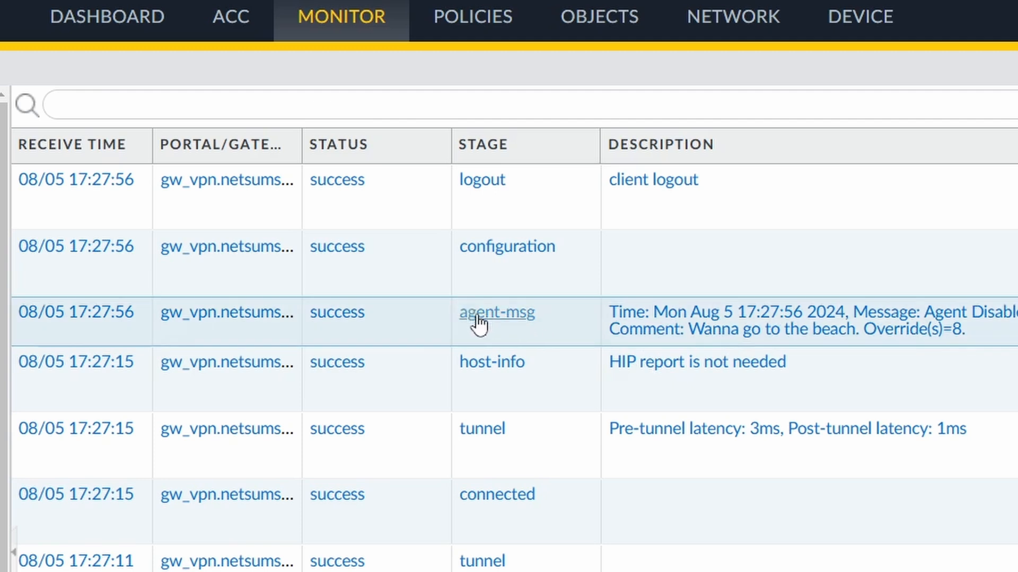
{"action": "left_click", "coordinate": [503, 318]}
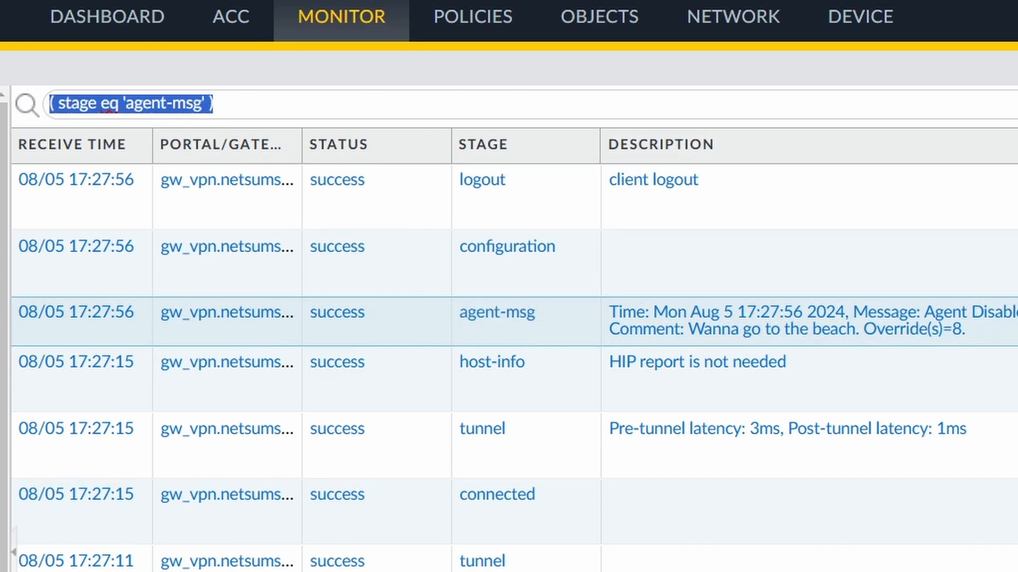
{"action": "key", "text": "Return"}
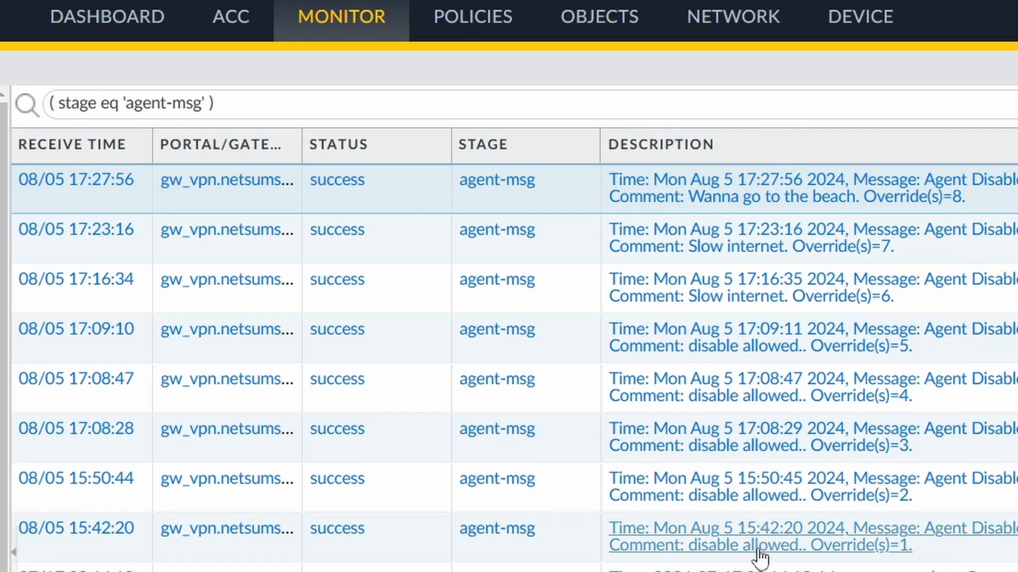
- Enter and confirm the Agent User Override Key in the agent settings of portal_vpn.netsums.com
{"action": "left_click", "coordinate": [747, 26]}
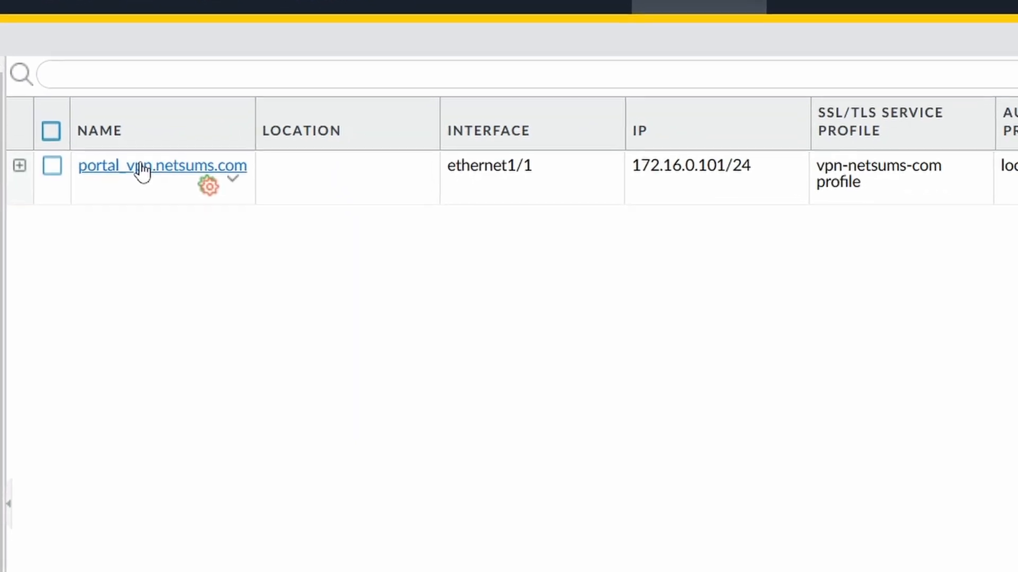
{"action": "left_click", "coordinate": [132, 138]}
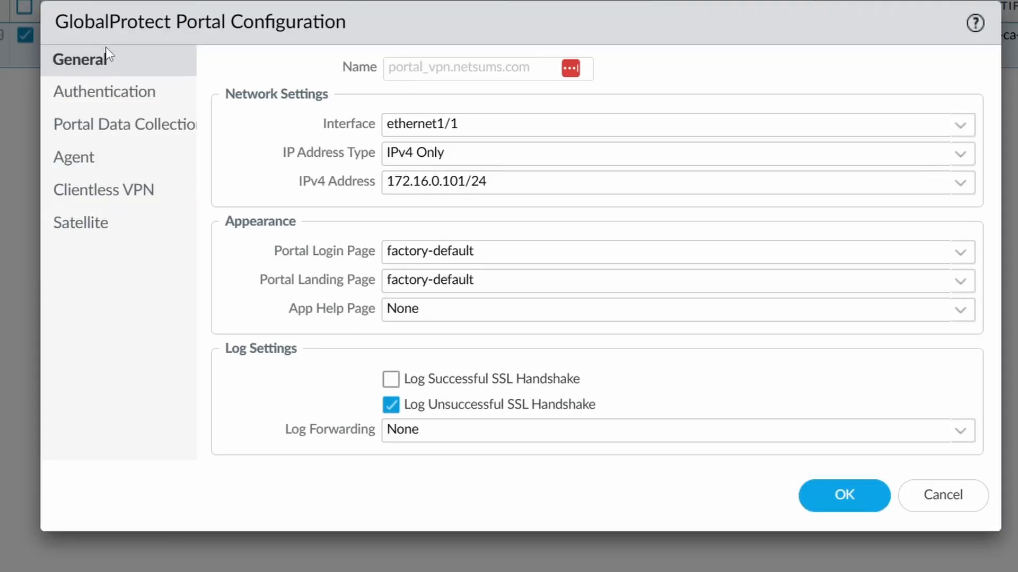
{"action": "left_click", "coordinate": [79, 162]}
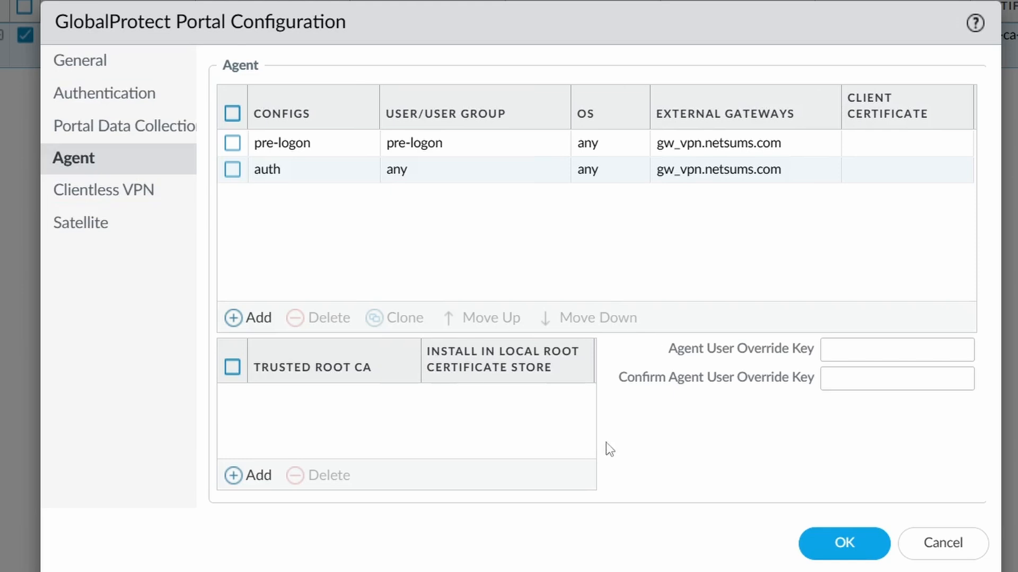
{"action": "left_click", "coordinate": [844, 348]}
{"action": "type", "text": "••••"}
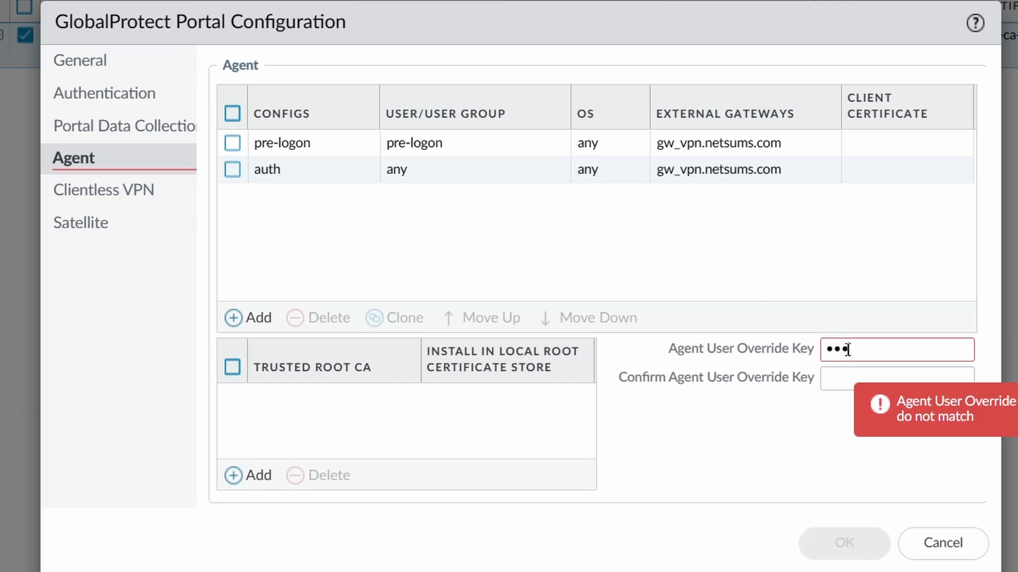
{"action": "key", "text": "Tab"}
{"action": "type", "text": "••••"}
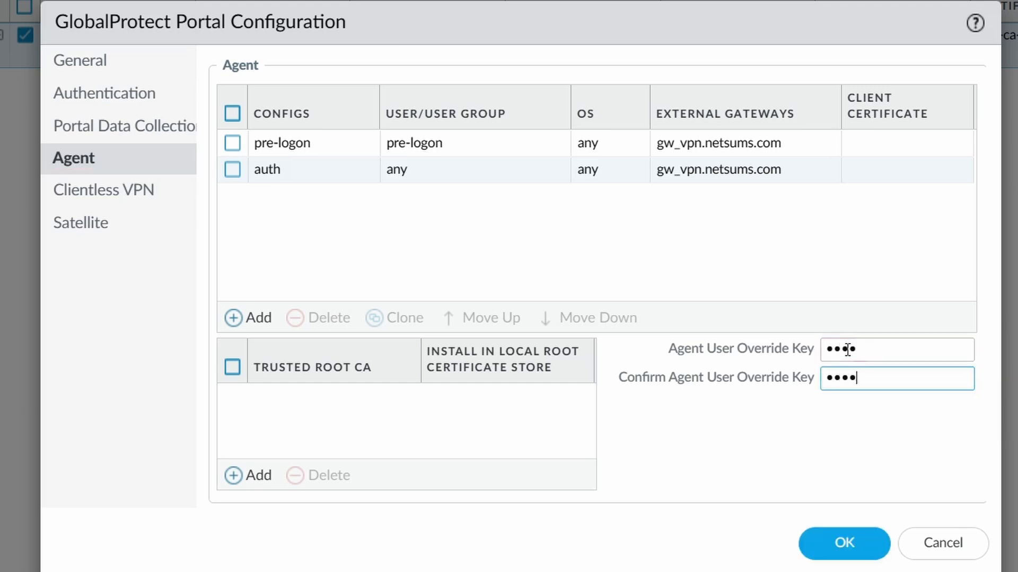
- Set the auth config's user disconnect option to Allow with Ticket and accept the config and portal changes
{"action": "left_click", "coordinate": [282, 175]}
{"action": "left_click", "coordinate": [281, 173]}
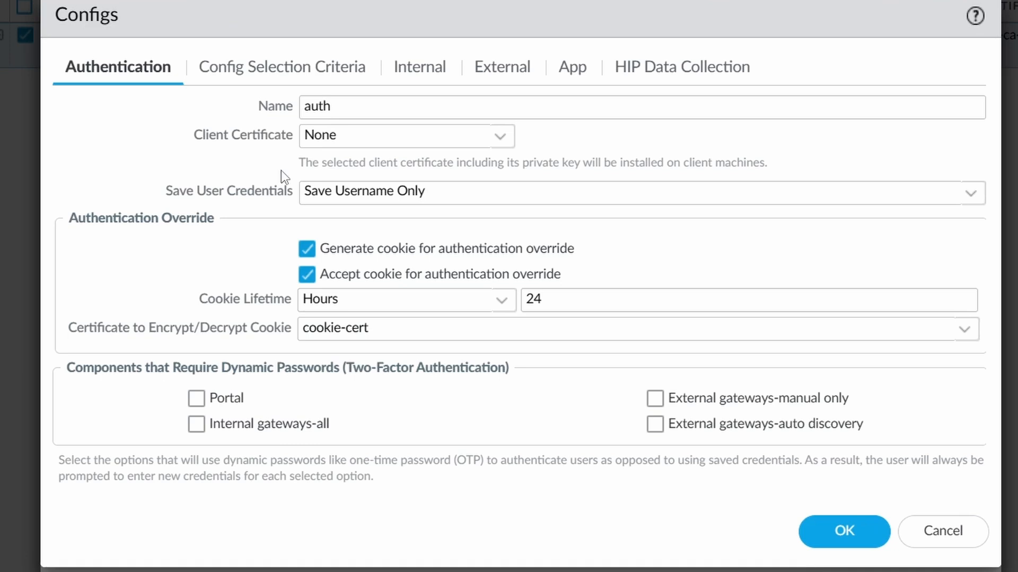
{"action": "left_click", "coordinate": [575, 73]}
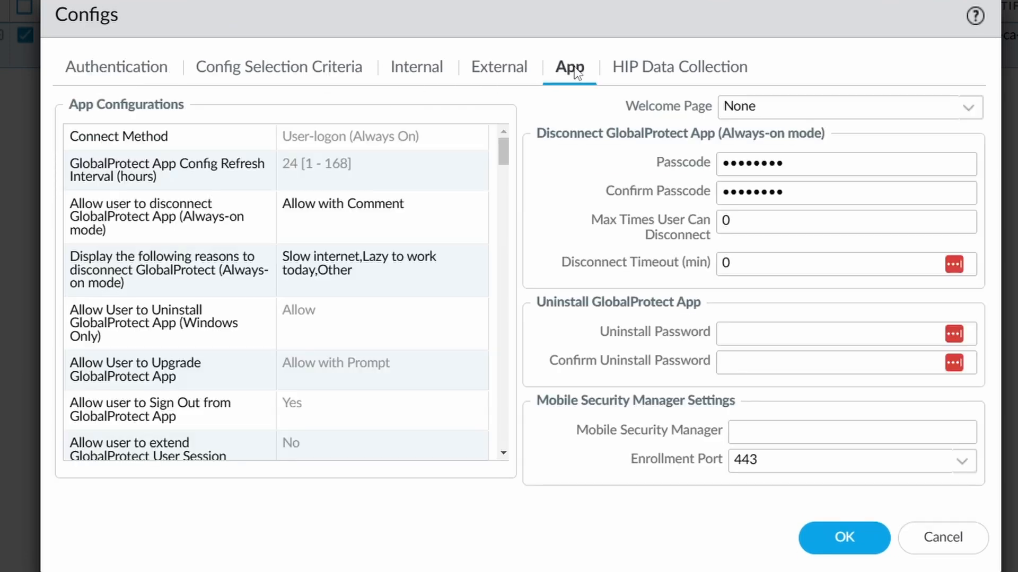
{"action": "left_click", "coordinate": [442, 226]}
{"action": "left_click", "coordinate": [442, 226]}
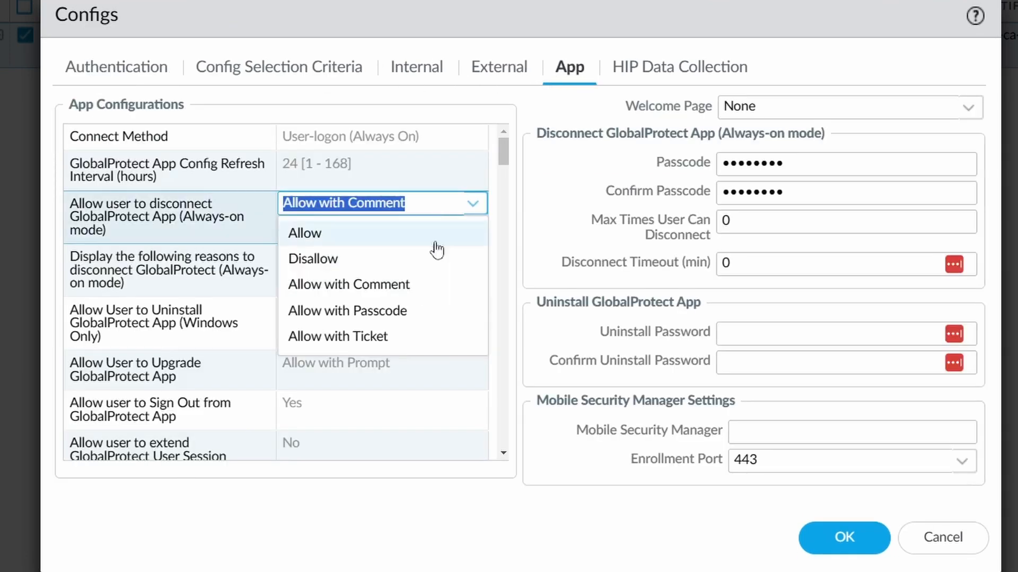
{"action": "left_click", "coordinate": [366, 338]}
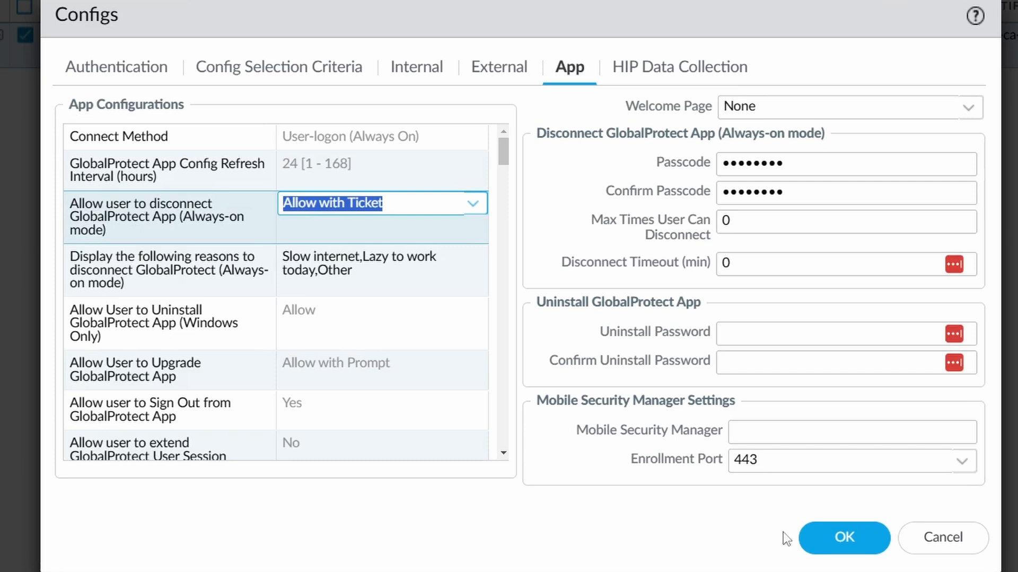
{"action": "left_click", "coordinate": [836, 545]}
{"action": "left_click", "coordinate": [842, 540]}
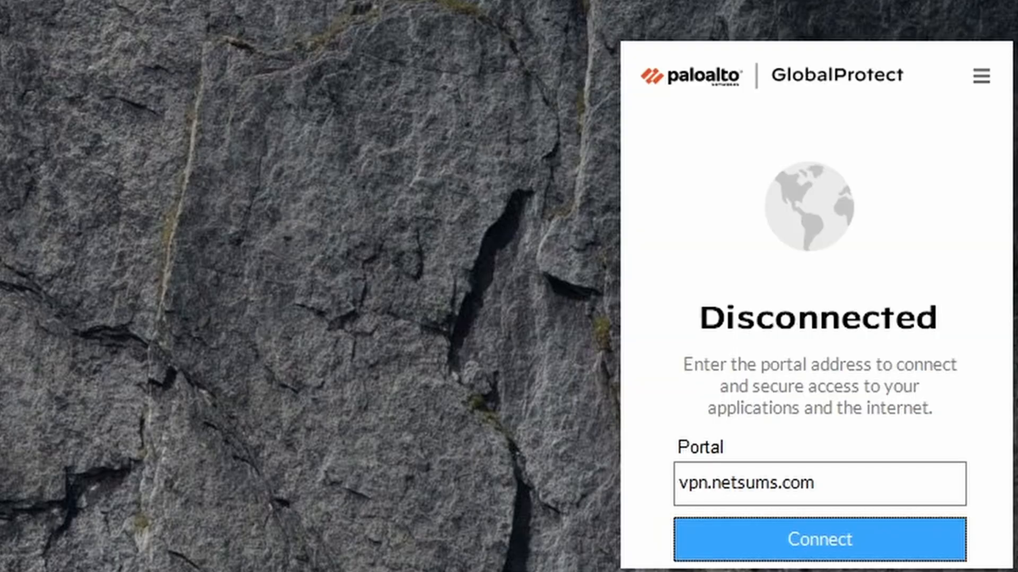
- Reconnect the GlobalProtect client, start a disconnect request, and copy the displayed request number
{"action": "left_click", "coordinate": [828, 539]}
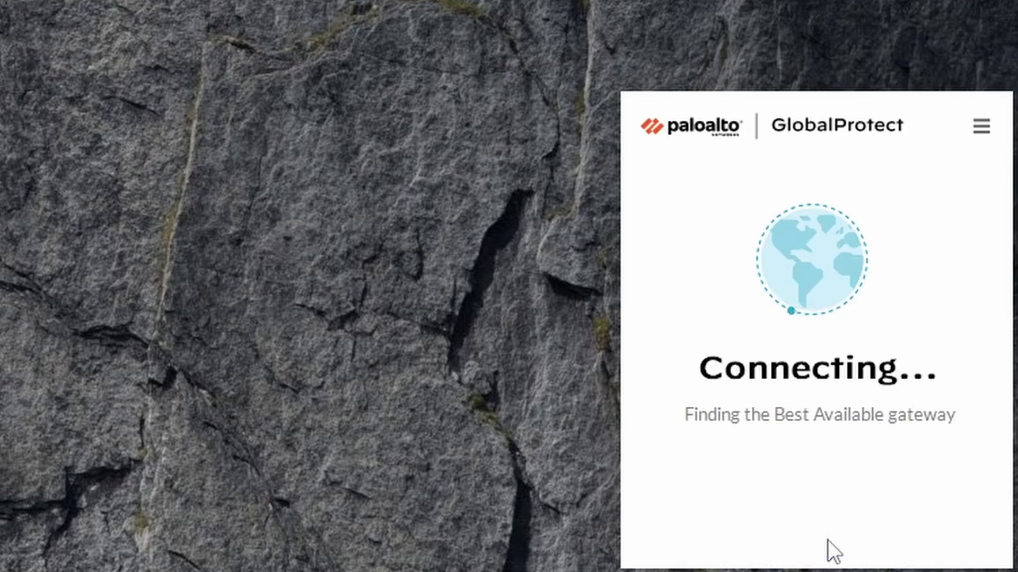
{"action": "left_click", "coordinate": [981, 127]}
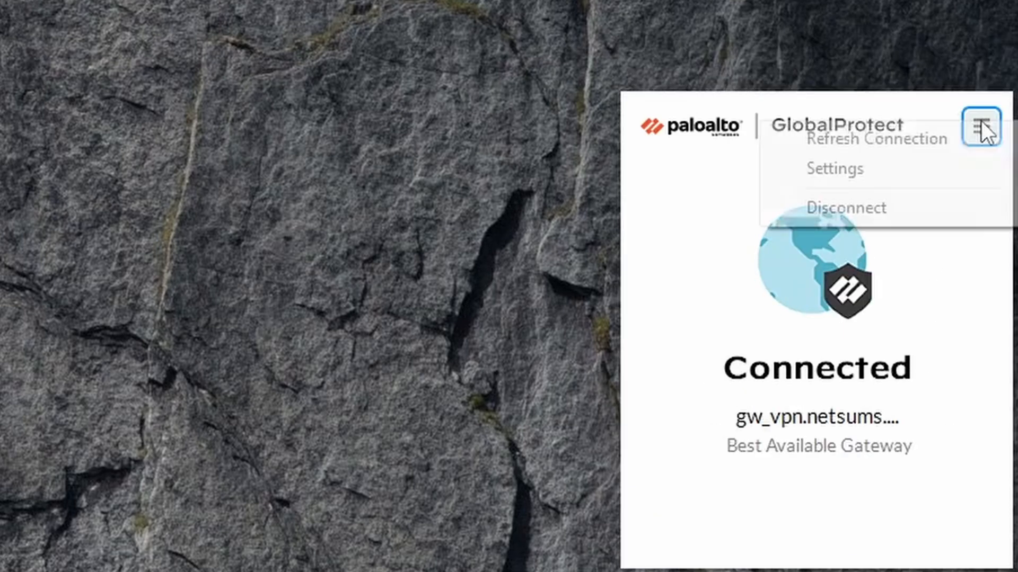
{"action": "left_click", "coordinate": [912, 206]}
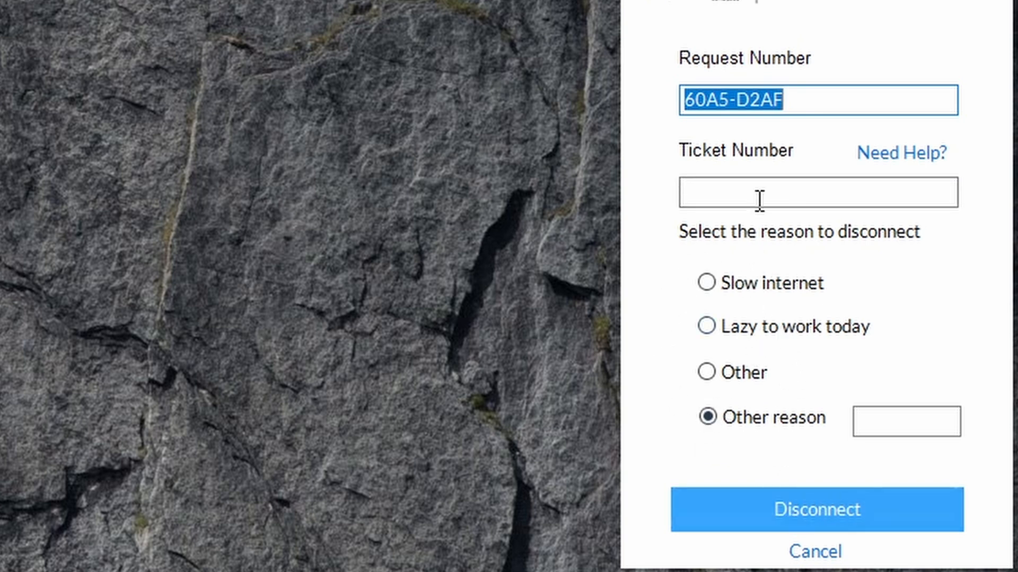
{"action": "right_click", "coordinate": [767, 101]}
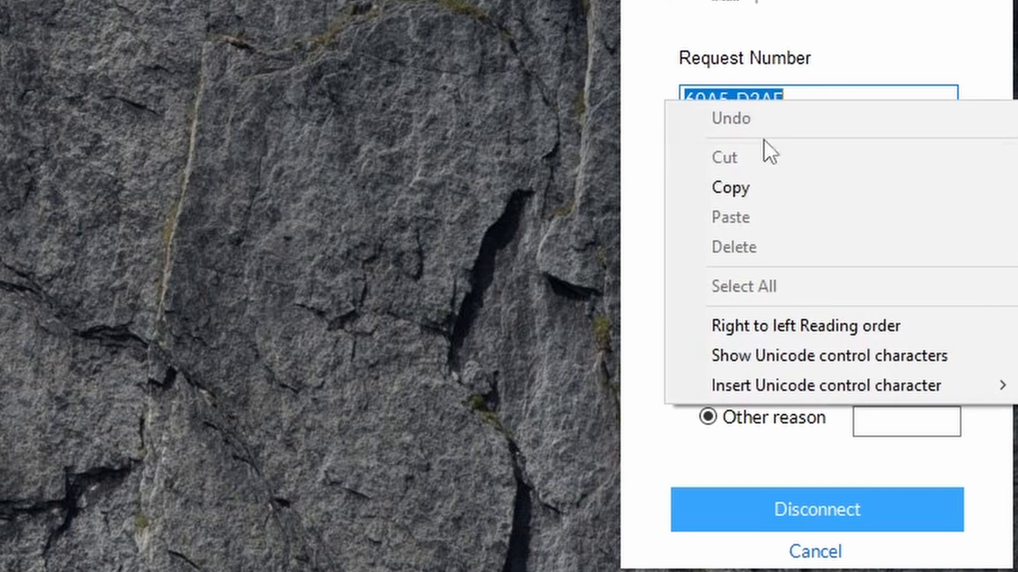
{"action": "left_click", "coordinate": [746, 187]}
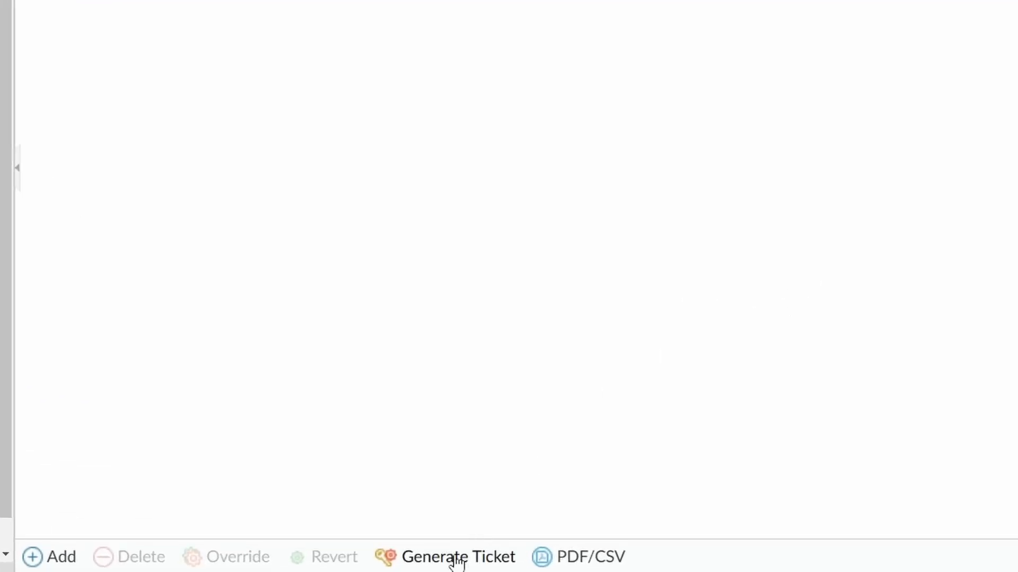
- Start generating an agent user override ticket for the portal, splitting the copied request number across the two request fields
{"action": "left_click", "coordinate": [454, 559]}
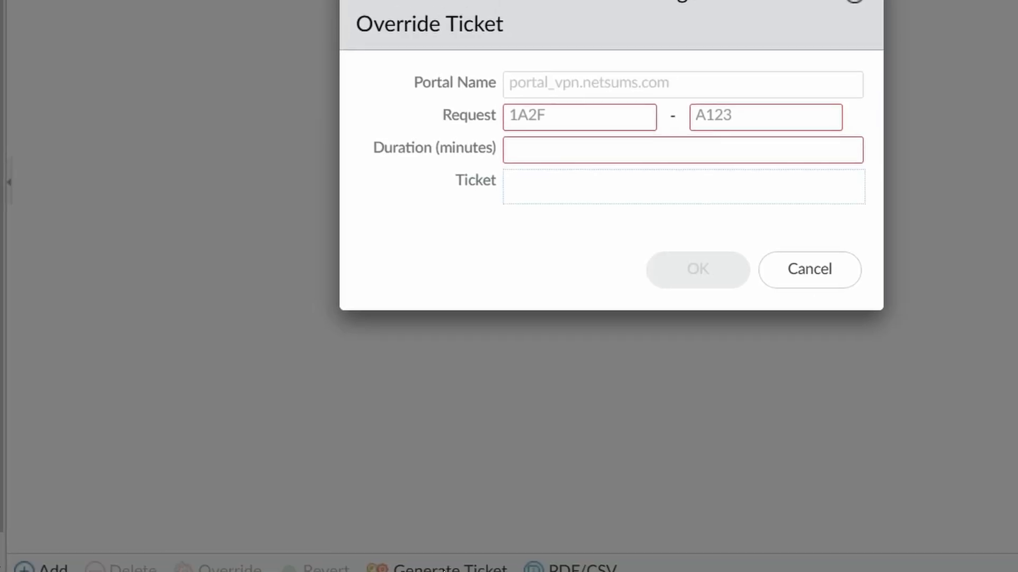
{"action": "left_click", "coordinate": [511, 202]}
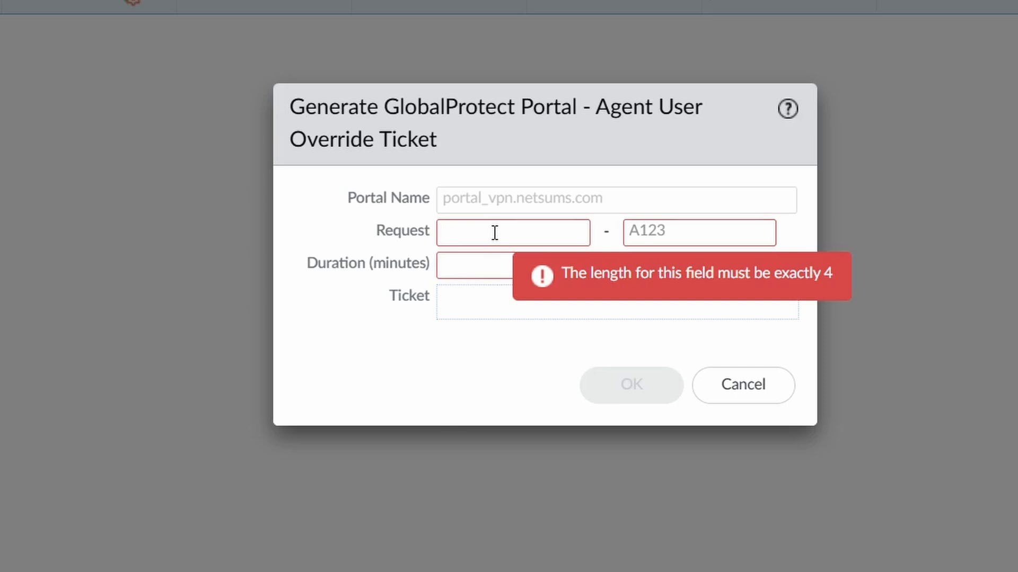
{"action": "key", "text": "ctrl+v"}
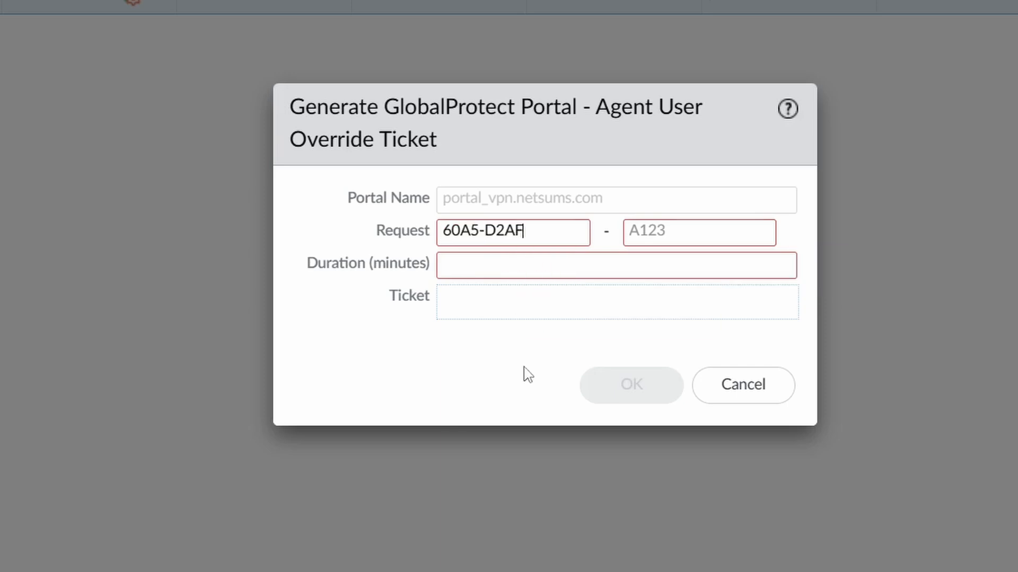
{"action": "left_click_drag", "start_coordinate": [484, 230], "coordinate": [531, 231]}
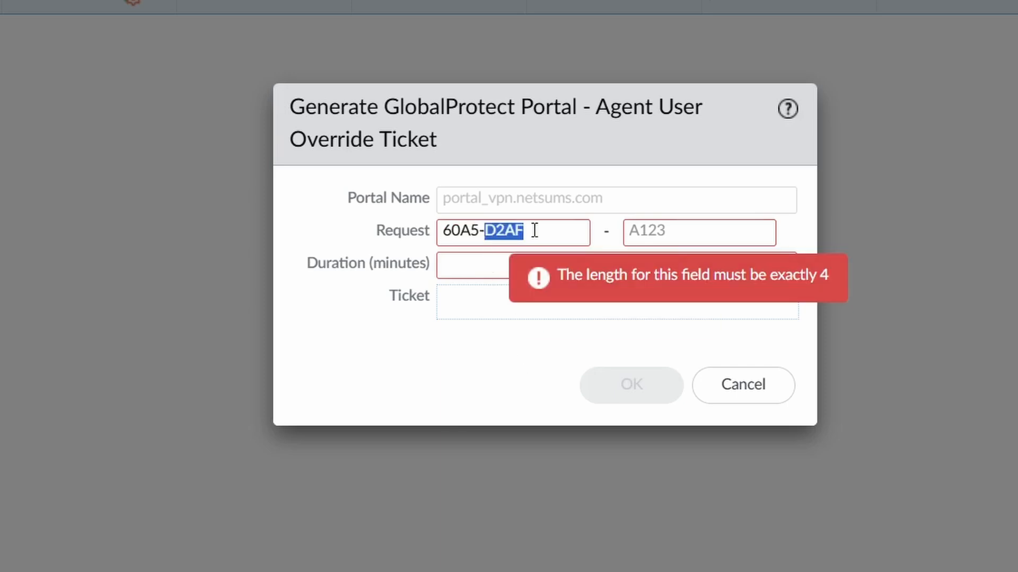
{"action": "key", "text": "BackSpace"}
{"action": "left_click", "coordinate": [668, 233]}
{"action": "type", "text": "D2AF"}
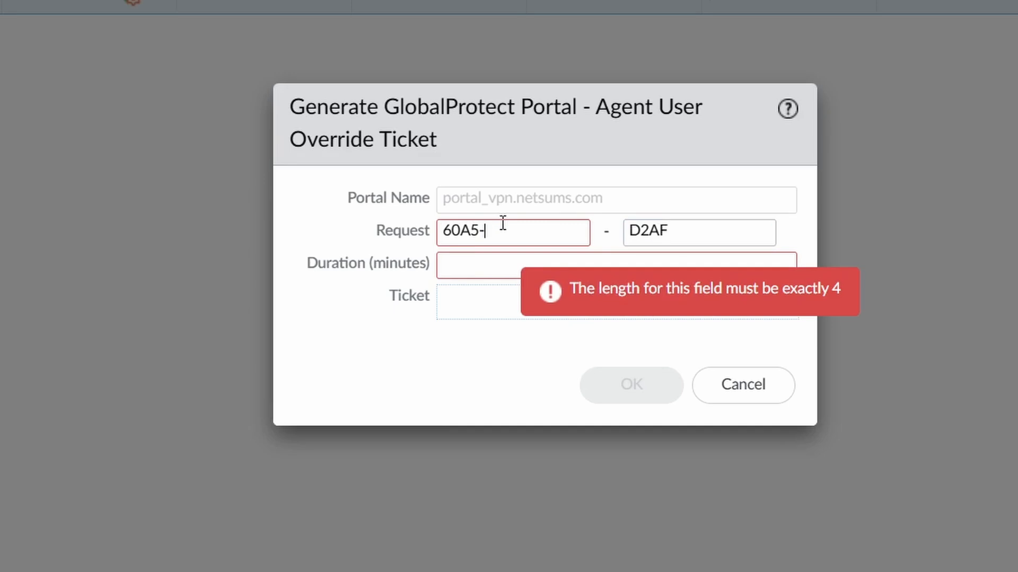
{"action": "left_click", "coordinate": [502, 222]}
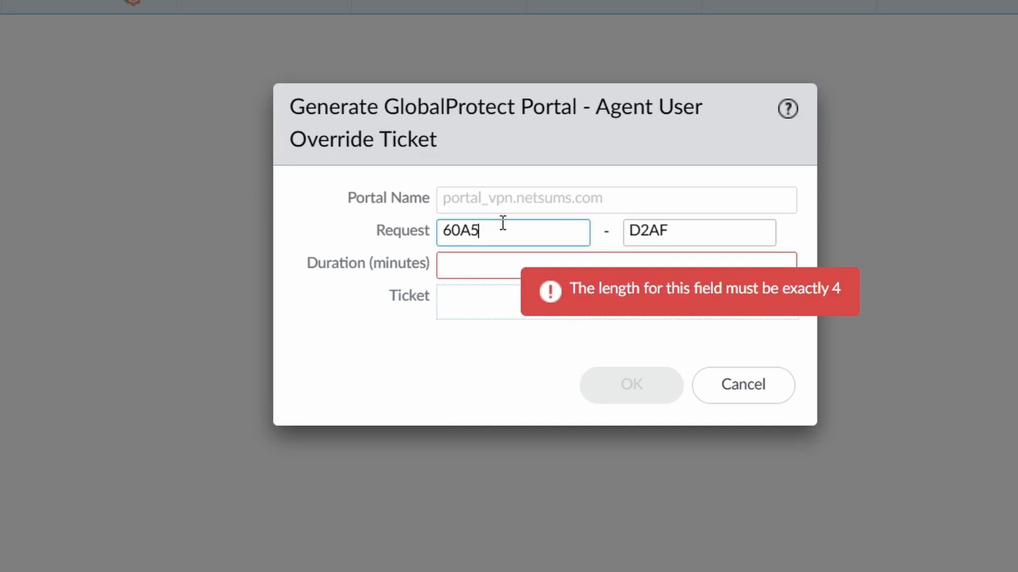
- Generate the override ticket with a duration of 10 minutes and copy the resulting ticket number
{"action": "left_click", "coordinate": [478, 263]}
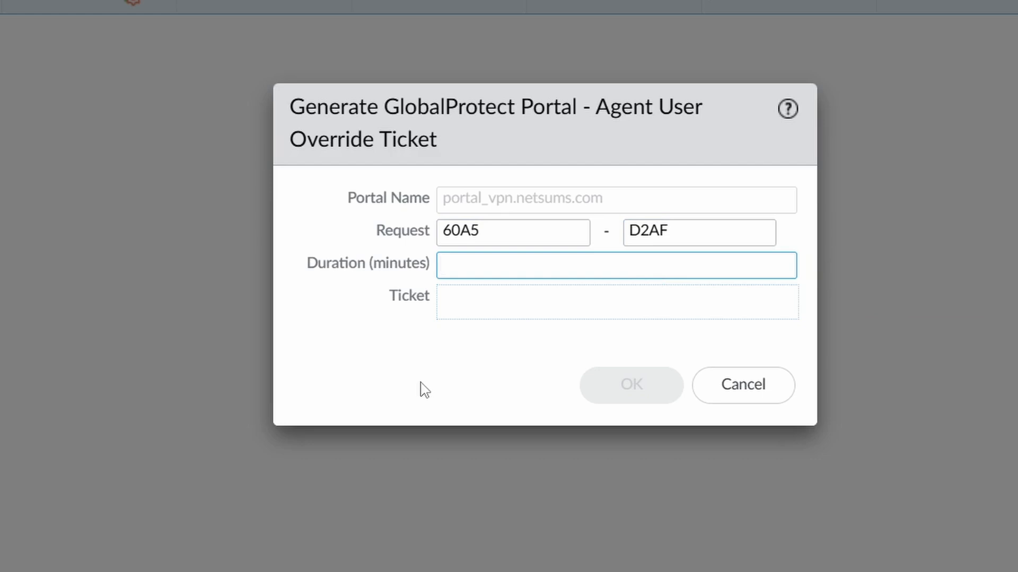
{"action": "type", "text": "10"}
{"action": "left_click", "coordinate": [633, 391]}
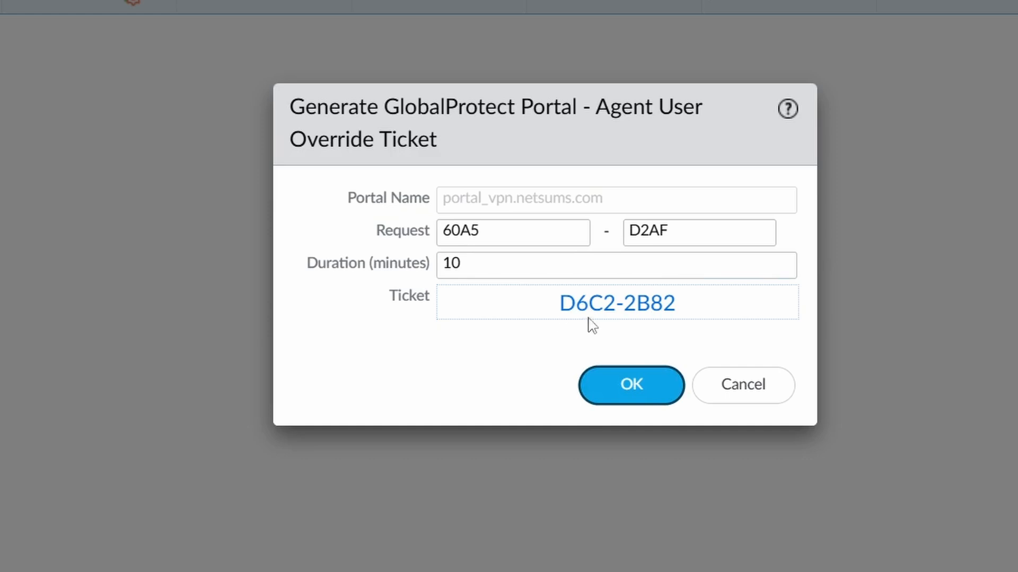
{"action": "left_click_drag", "start_coordinate": [693, 308], "coordinate": [560, 316]}
{"action": "right_click", "coordinate": [584, 311]}
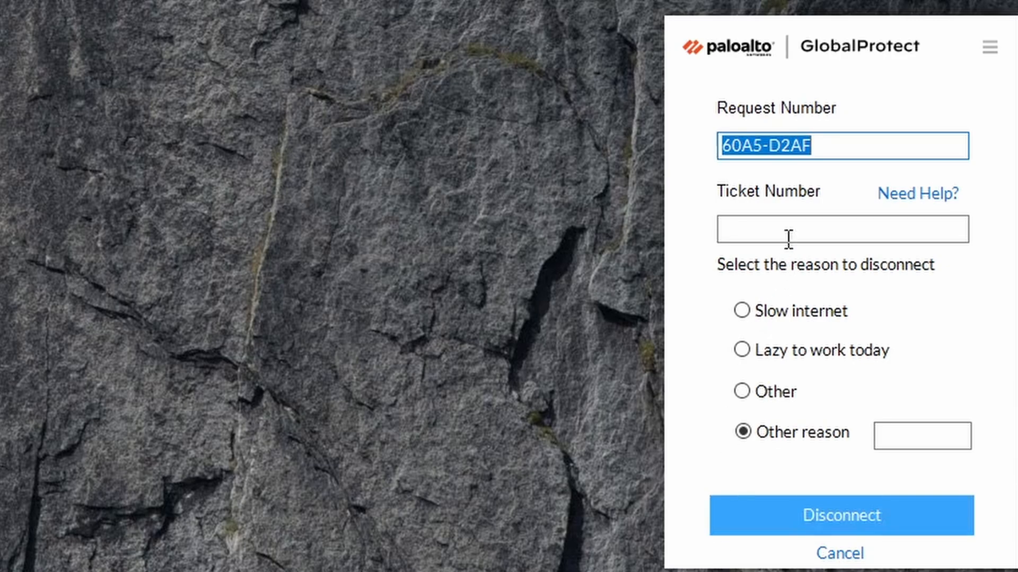
- Fill in the copied ticket number, select Slow internet as the reason, alter the ticket's last two characters, and try to disconnect
{"action": "left_click", "coordinate": [793, 231]}
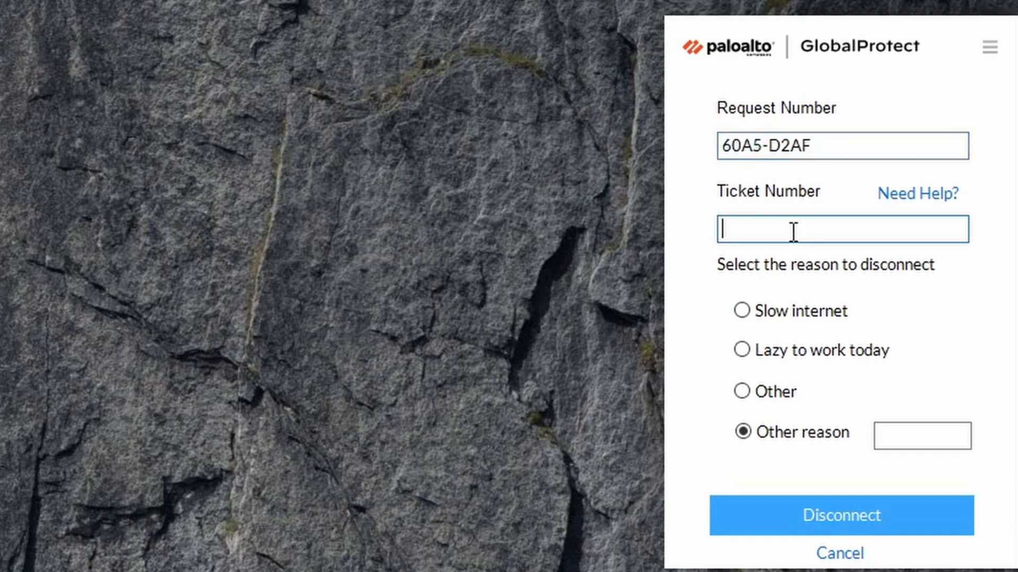
{"action": "key", "text": "ctrl+v"}
{"action": "left_click", "coordinate": [804, 313]}
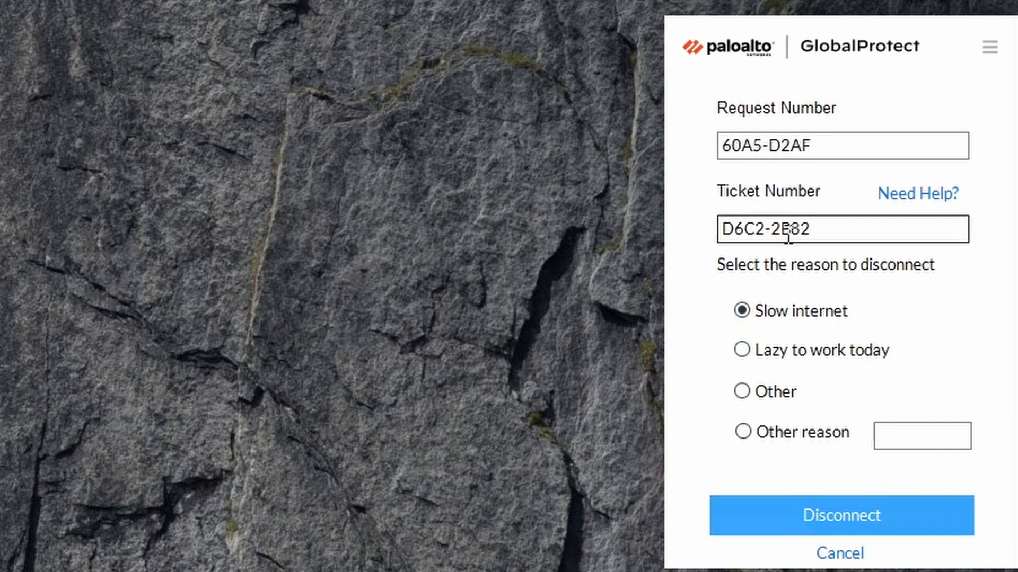
{"action": "left_click_drag", "start_coordinate": [791, 228], "coordinate": [868, 225]}
{"action": "type", "text": "28"}
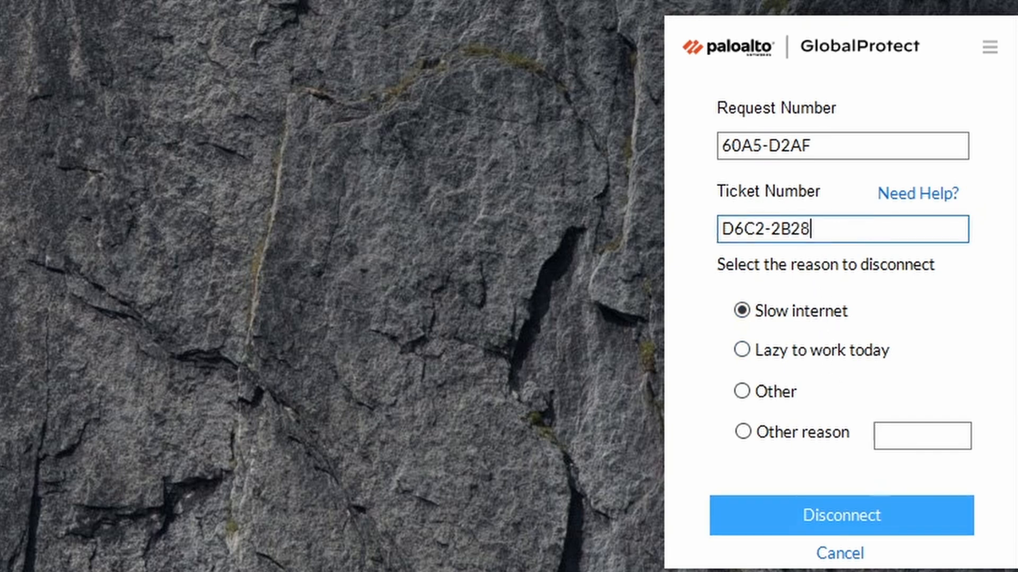
{"action": "left_click", "coordinate": [847, 510]}
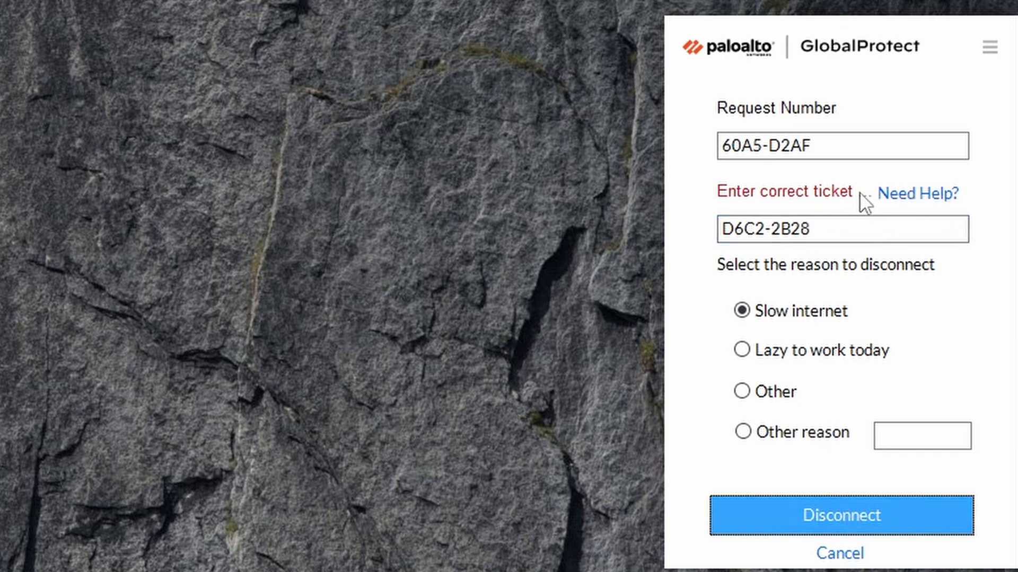
- Restore the correct ticket number to disconnect the GlobalProtect client, and review the newest disconnect entry in the agent-msg logs
{"action": "left_click", "coordinate": [843, 230]}
{"action": "key", "text": "BackSpace"}
{"action": "key", "text": "BackSpace"}
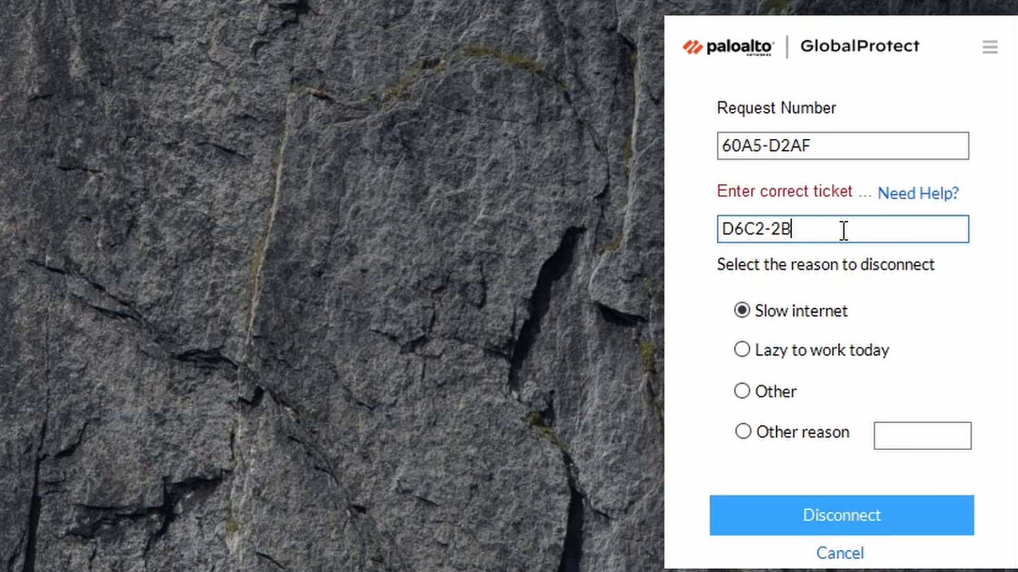
{"action": "type", "text": "82"}
{"action": "left_click", "coordinate": [860, 518]}
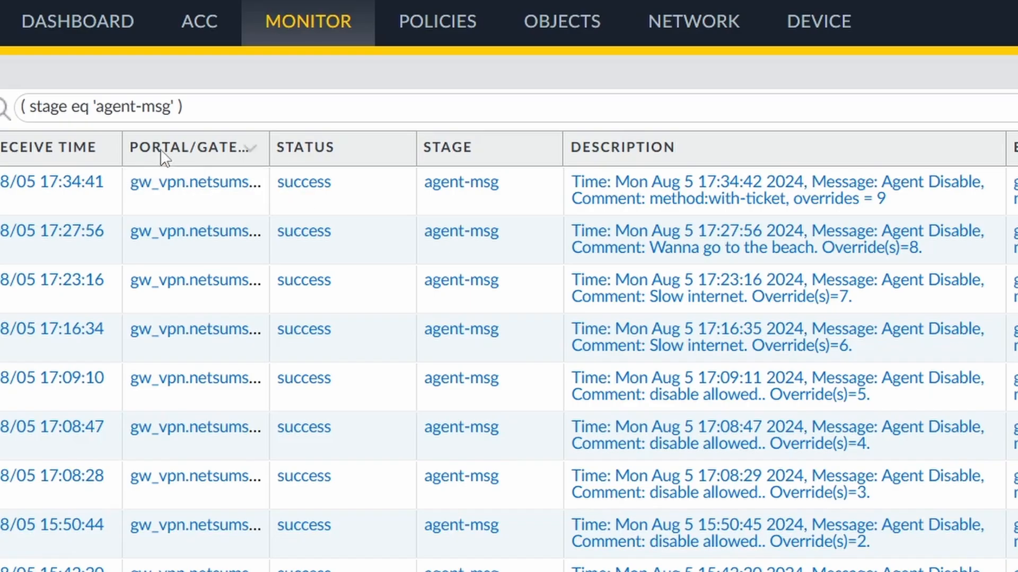
{"action": "left_click", "coordinate": [484, 201]}
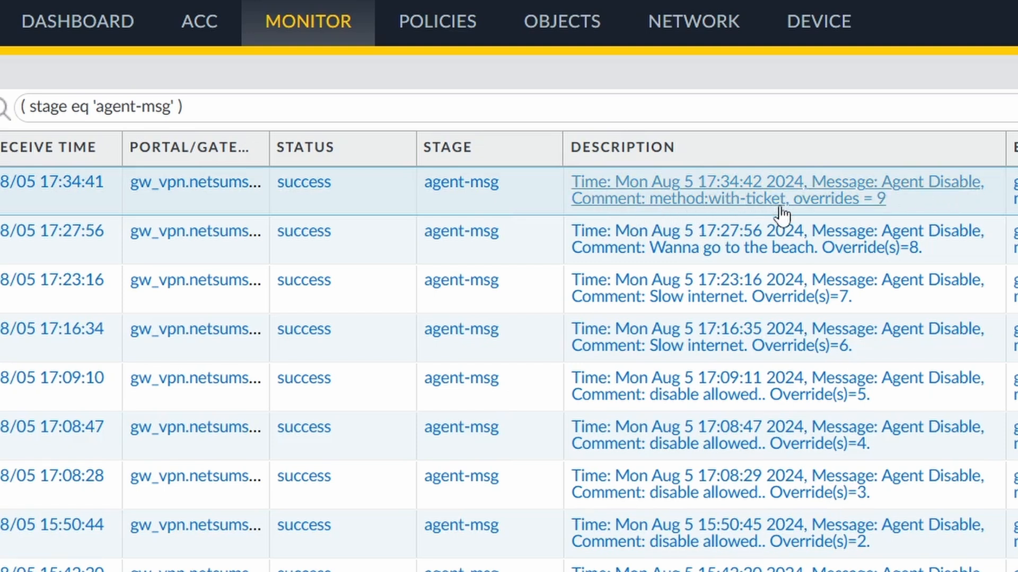
- In the portal's auth agent config, set Allow User to Uninstall GlobalProtect App (Windows Only) to Disallow
{"action": "left_click", "coordinate": [704, 27]}
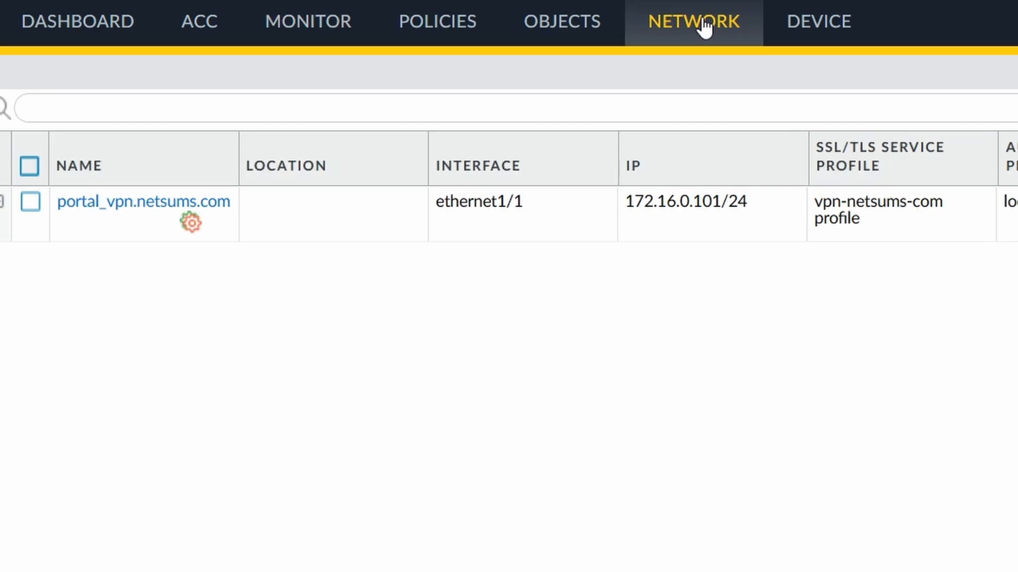
{"action": "left_click", "coordinate": [109, 211]}
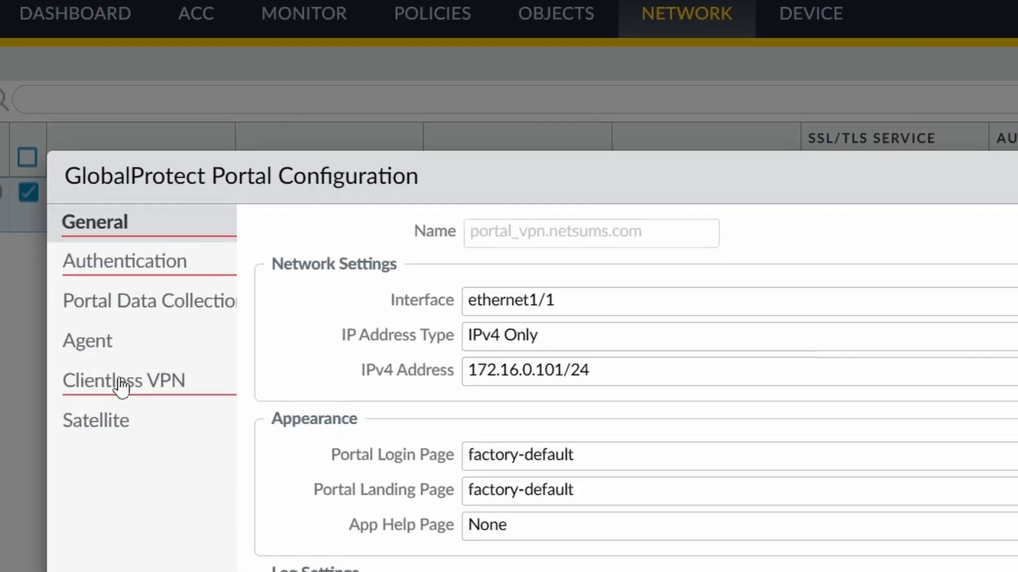
{"action": "left_click", "coordinate": [101, 350]}
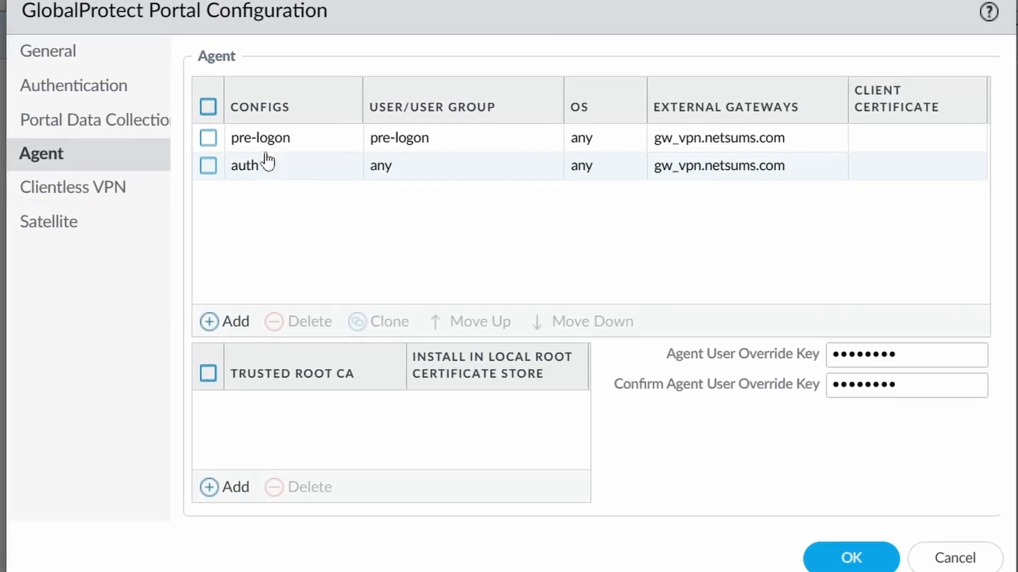
{"action": "left_click", "coordinate": [265, 164]}
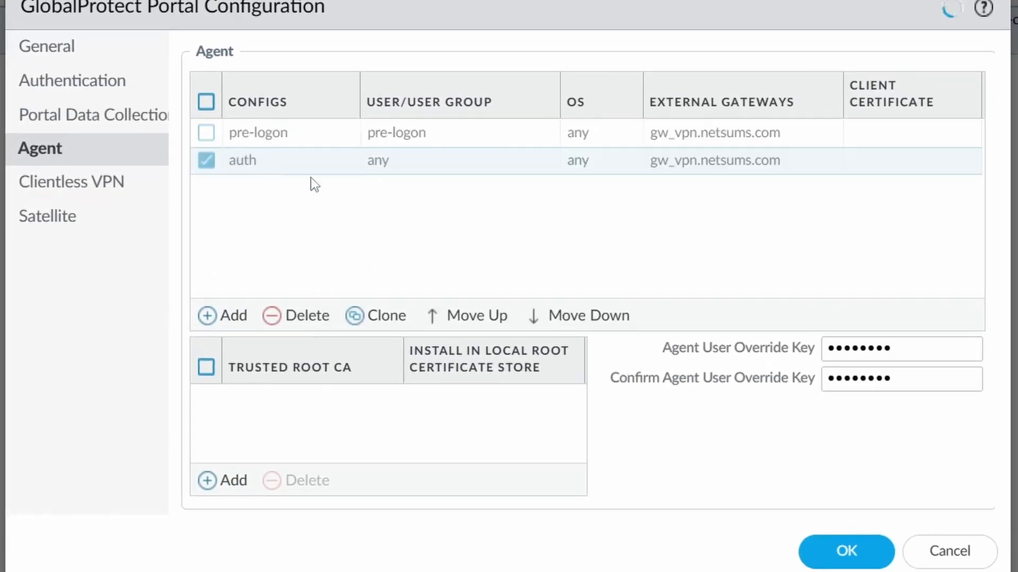
{"action": "left_click", "coordinate": [567, 53]}
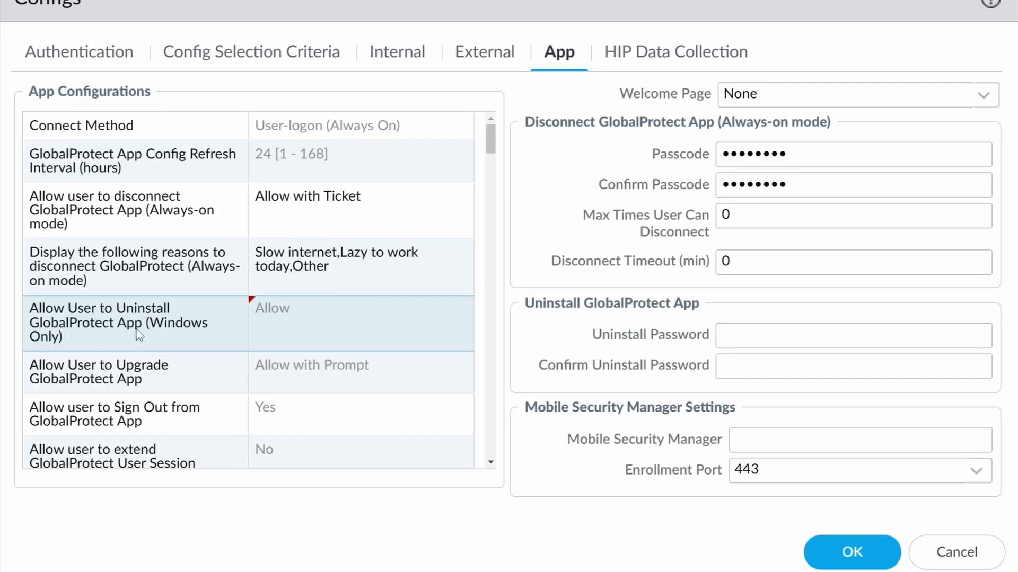
{"action": "left_click", "coordinate": [299, 314]}
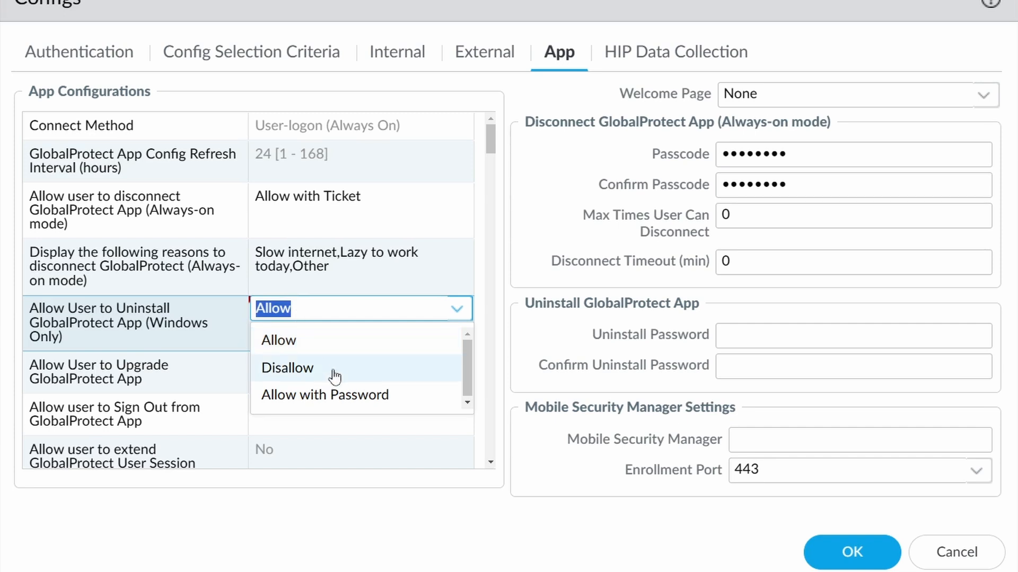
{"action": "left_click", "coordinate": [312, 371]}
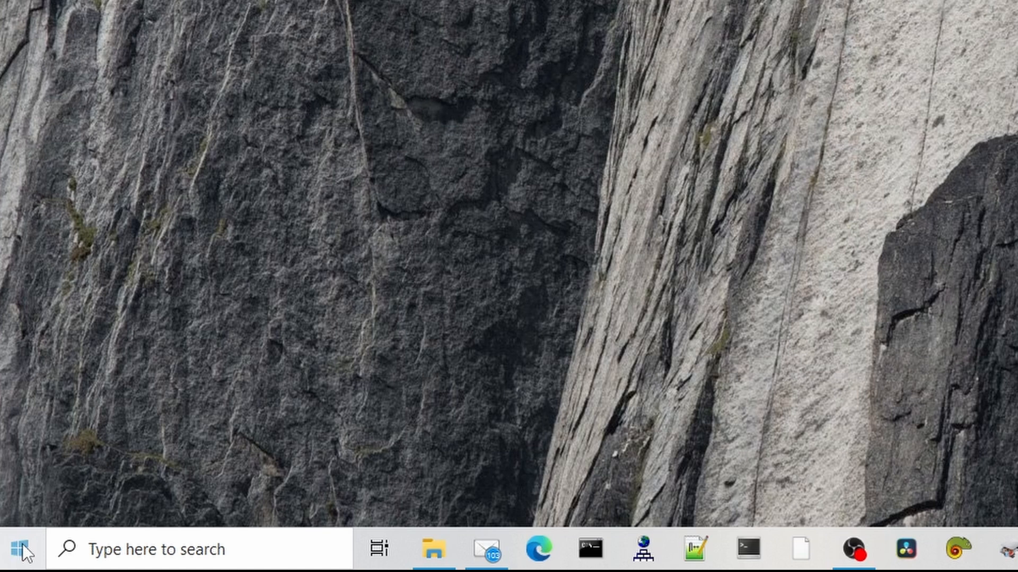
- Find GlobalProtect among the installed Windows programs and try to uninstall it
{"action": "left_click", "coordinate": [23, 552]}
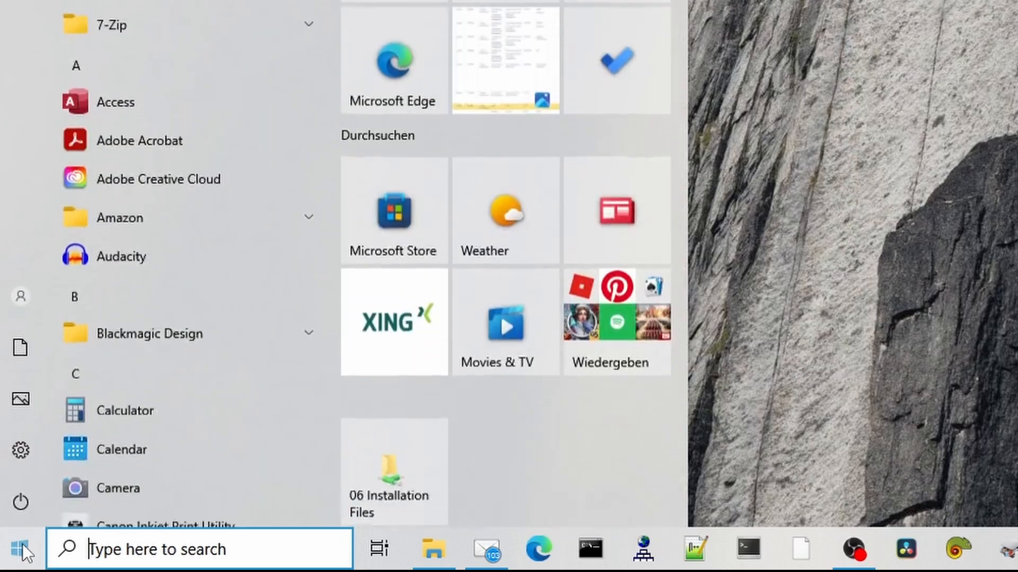
{"action": "type", "text": "globa"}
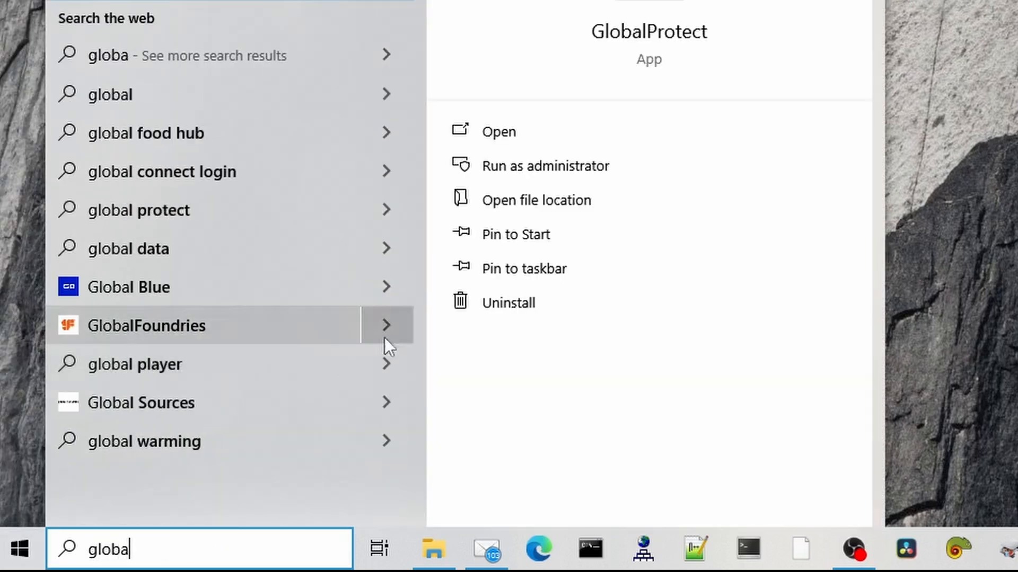
{"action": "left_click", "coordinate": [538, 303]}
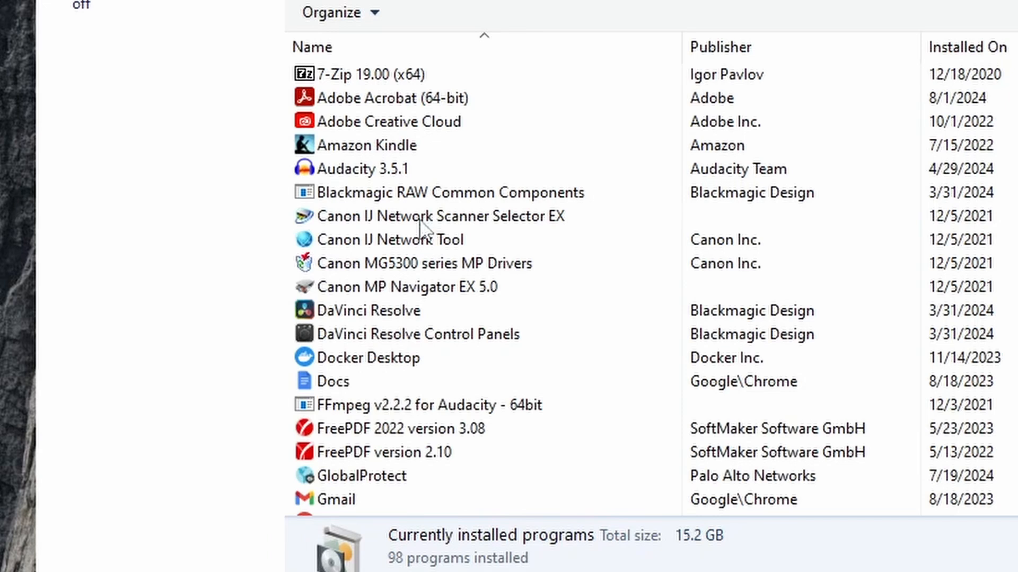
{"action": "scroll", "coordinate": [420, 227], "scroll_direction": "down", "scroll_amount": 7}
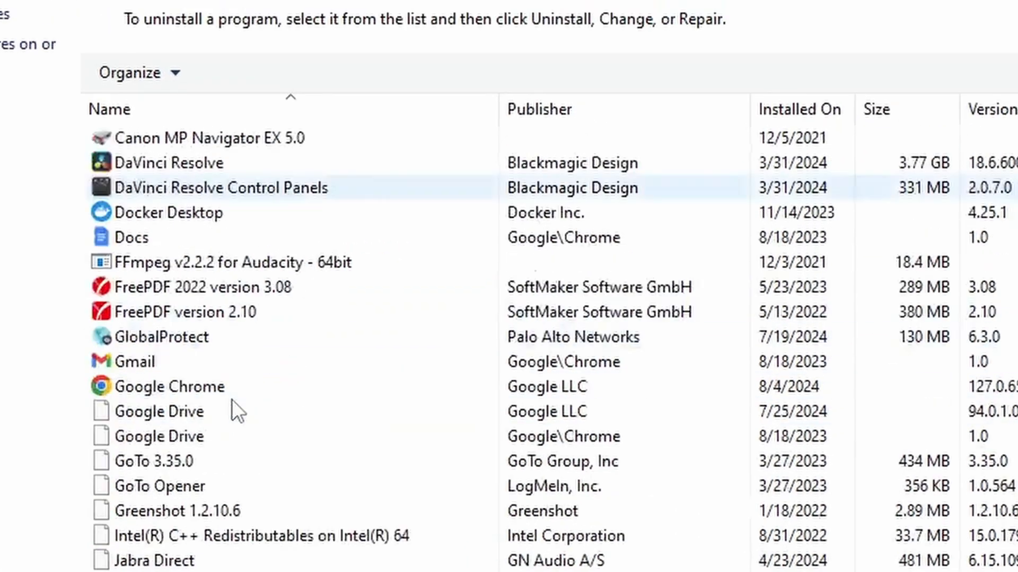
{"action": "scroll", "coordinate": [431, 320], "scroll_direction": "up", "scroll_amount": 3}
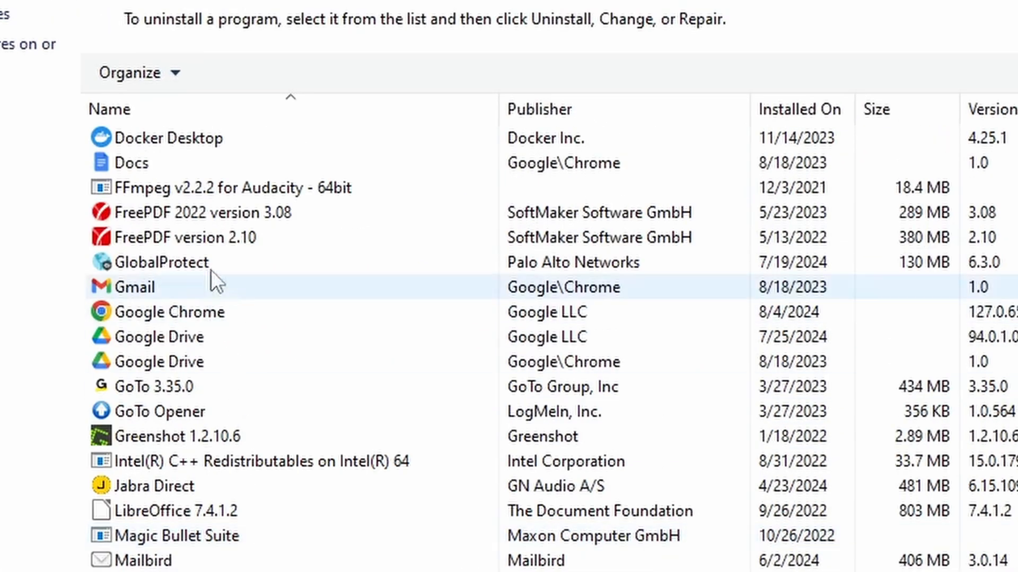
{"action": "left_click", "coordinate": [214, 262]}
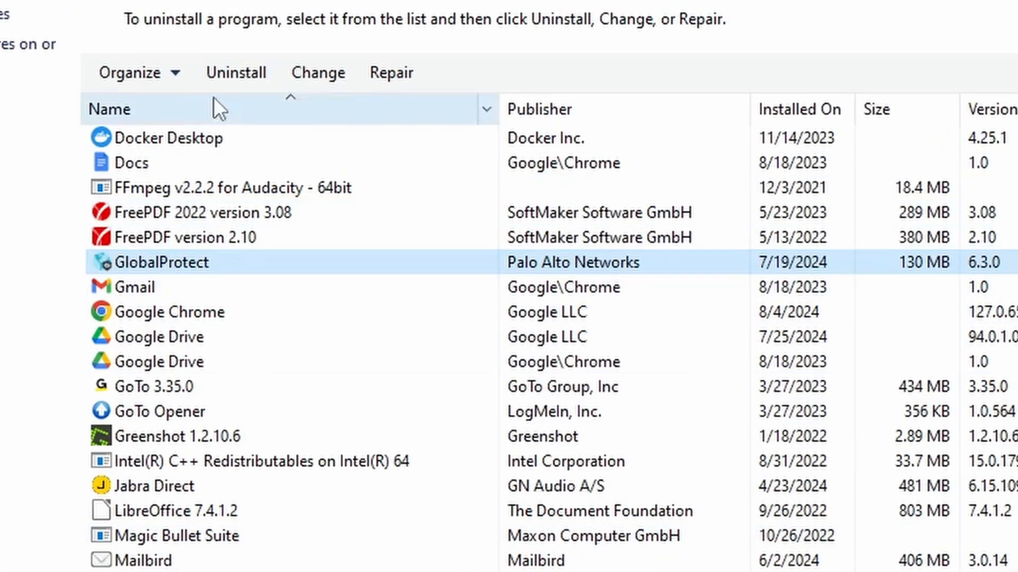
{"action": "left_click", "coordinate": [236, 74]}
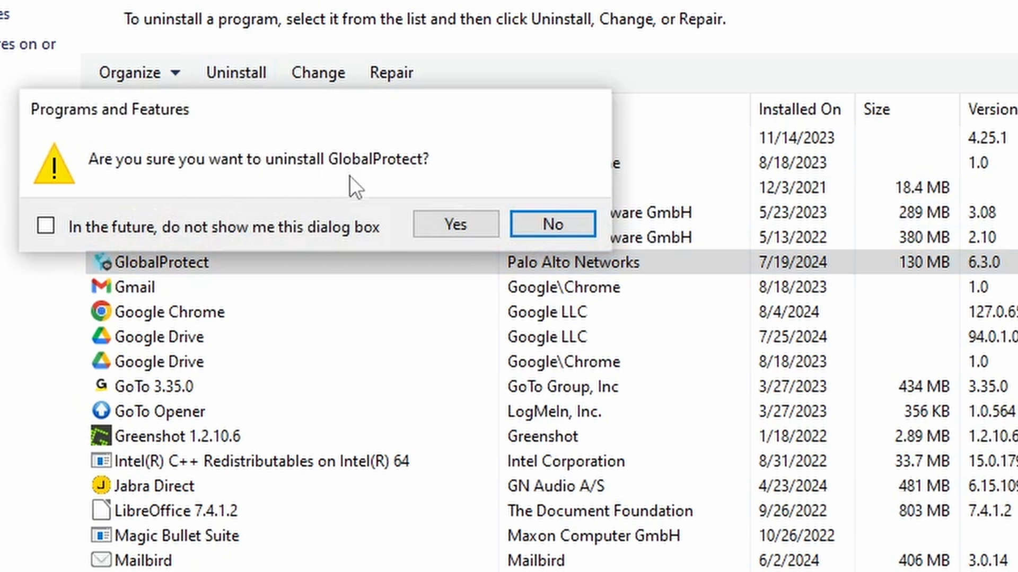
{"action": "left_click", "coordinate": [454, 222]}
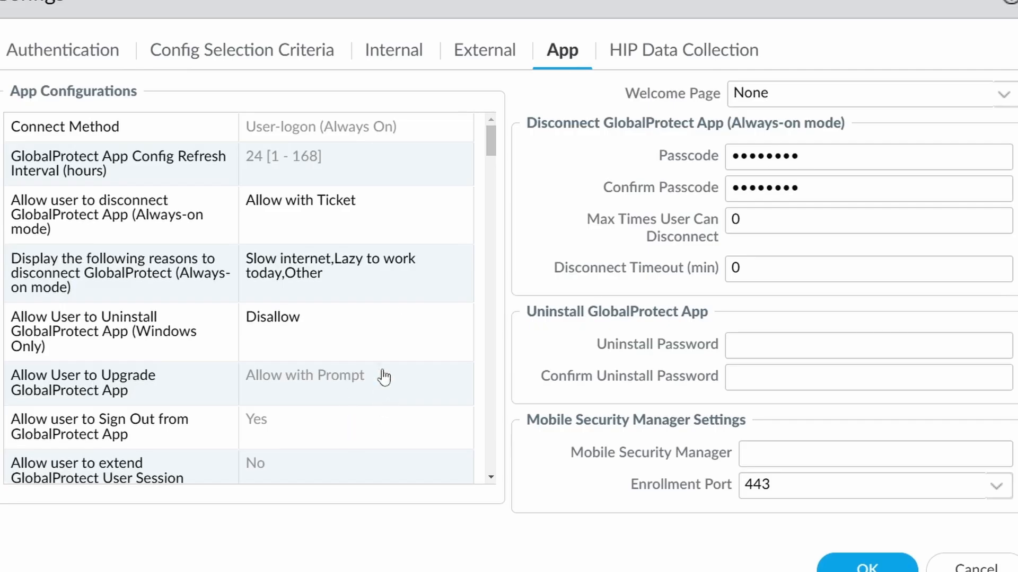
- Set the auth config's user uninstall option to Allow with Password, and enter and confirm the uninstall password
{"action": "left_click", "coordinate": [402, 342]}
{"action": "left_click", "coordinate": [406, 333]}
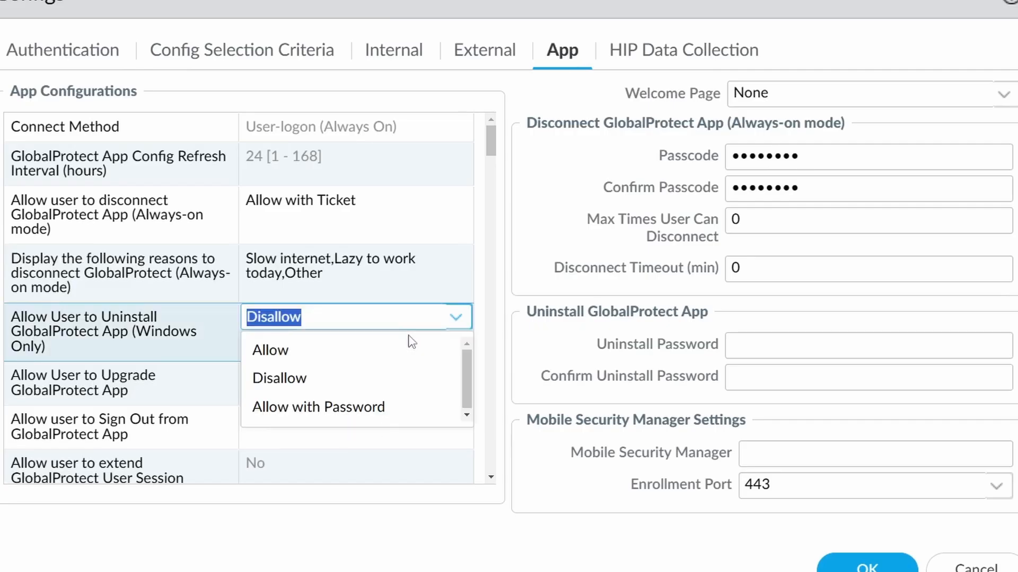
{"action": "left_click", "coordinate": [380, 415]}
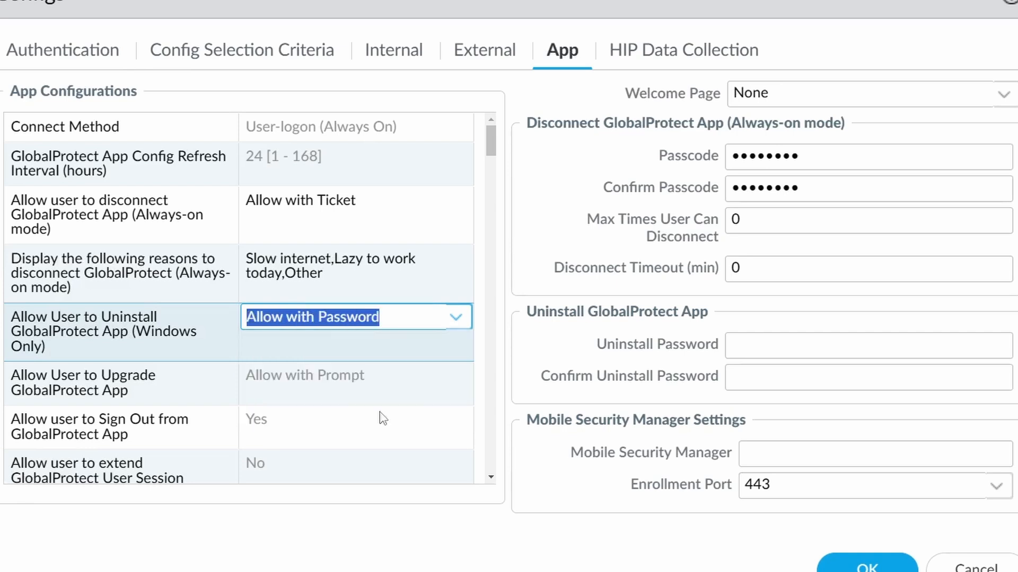
{"action": "left_click", "coordinate": [772, 342]}
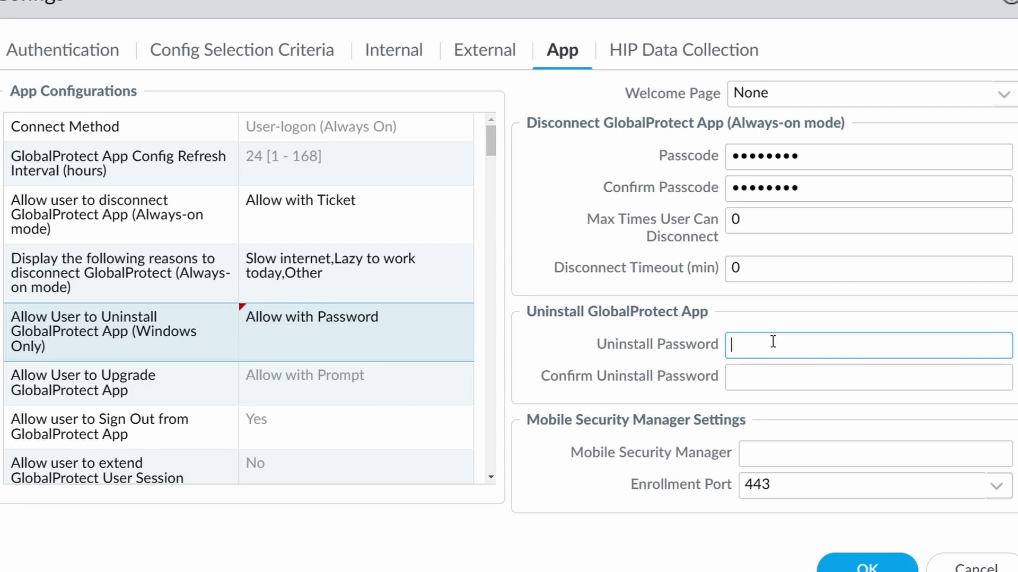
{"action": "type", "text": "••••••••"}
{"action": "key", "text": "Tab"}
{"action": "type", "text": "••"}
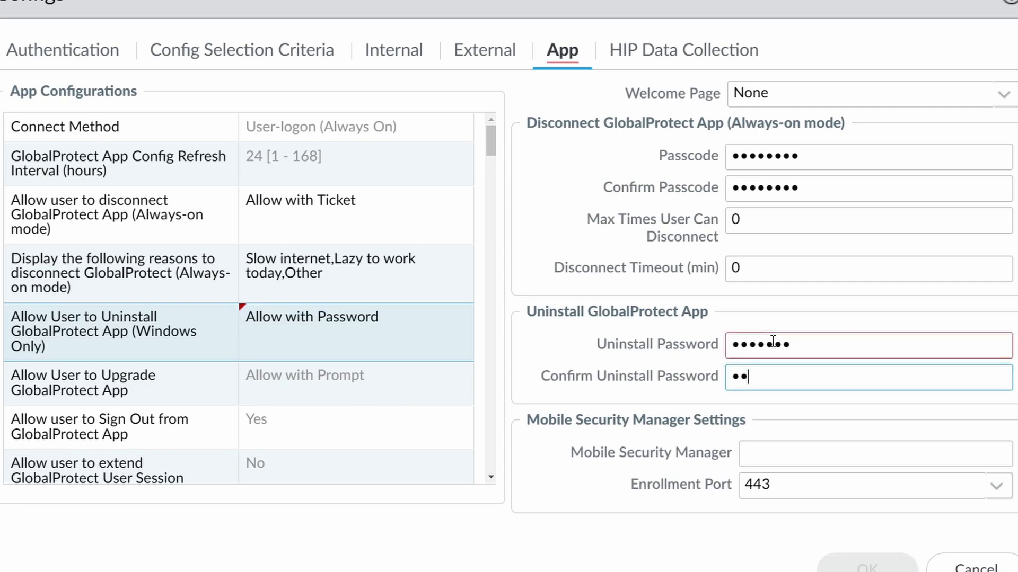
{"action": "type", "text": "•••••"}
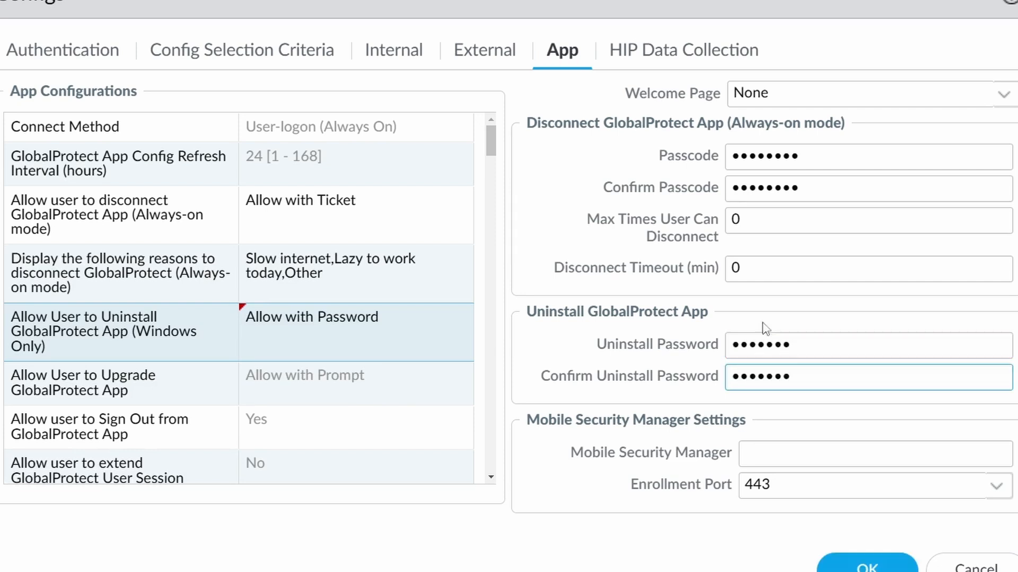
{"action": "left_click", "coordinate": [525, 330]}
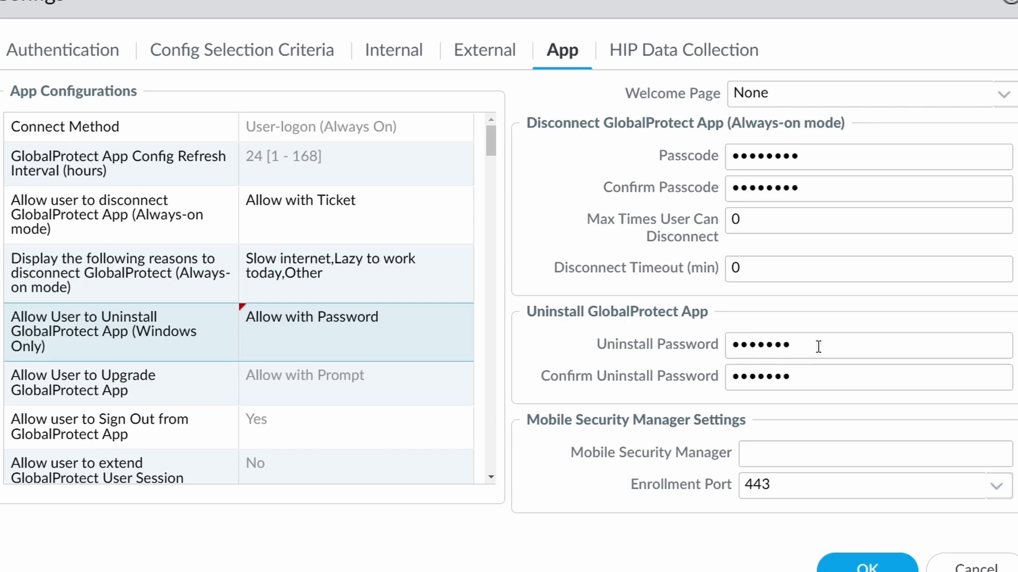
{"action": "left_click", "coordinate": [837, 347]}
{"action": "left_click", "coordinate": [831, 376]}
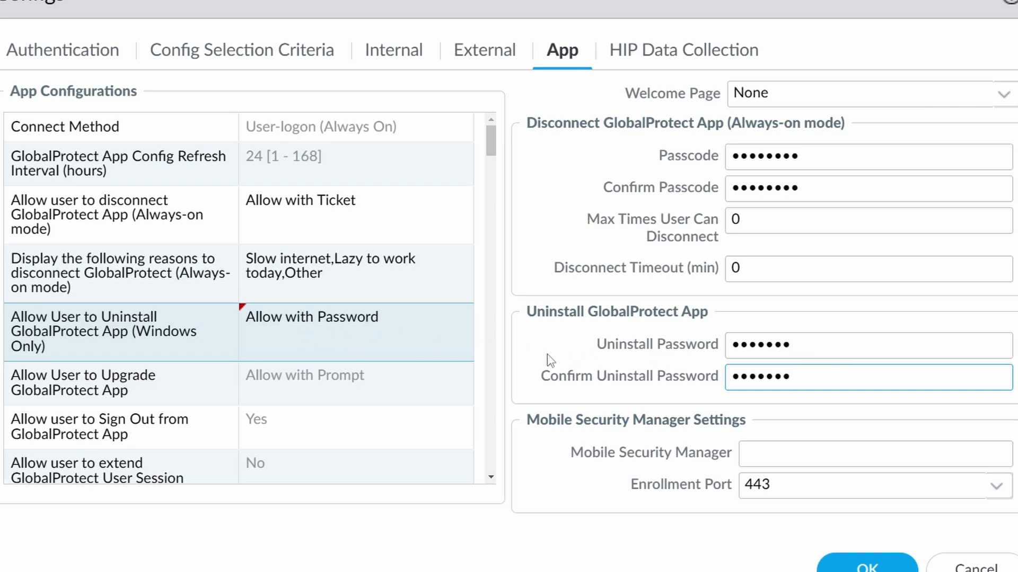
{"action": "left_click_drag", "start_coordinate": [831, 344], "coordinate": [688, 344]}
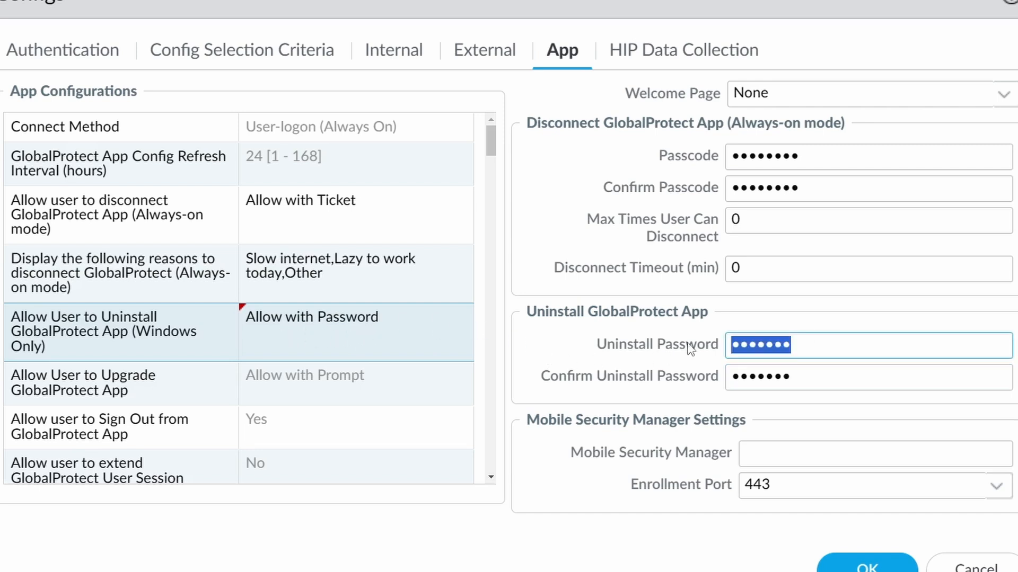
{"action": "left_click", "coordinate": [809, 377]}
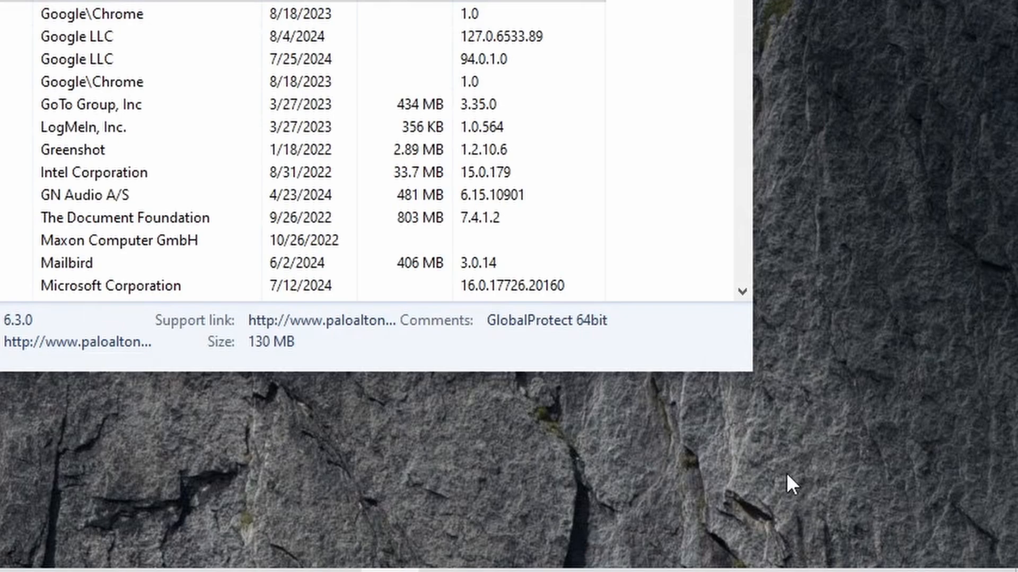
- Refresh the GlobalProtect client's connection and dismiss the client window
{"action": "left_click", "coordinate": [744, 571]}
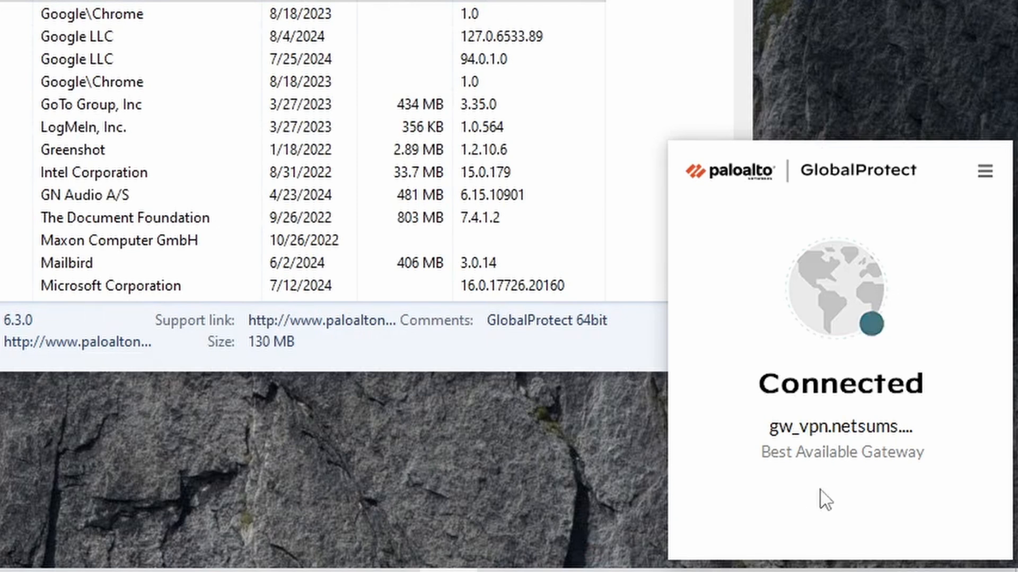
{"action": "left_click", "coordinate": [985, 173]}
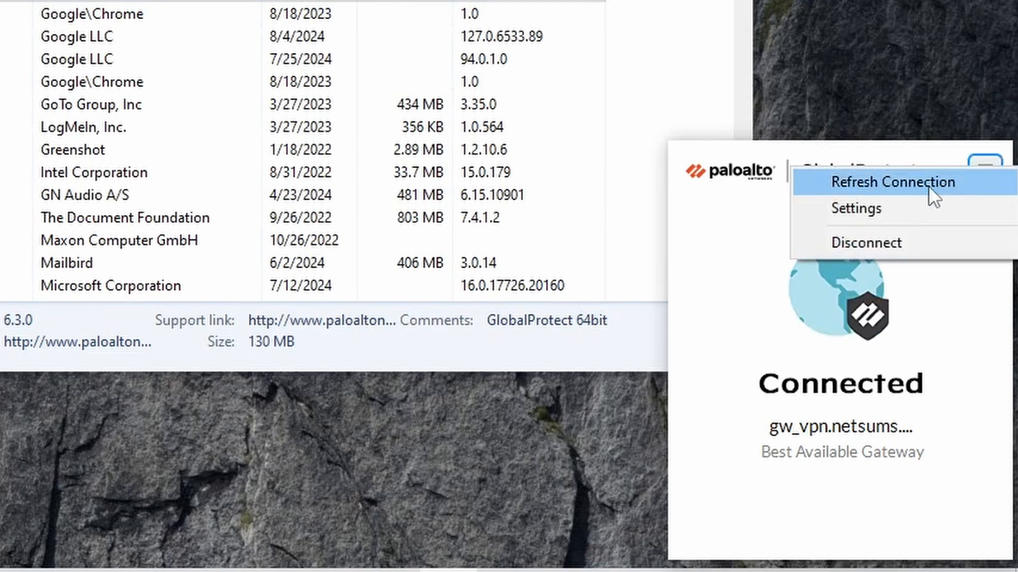
{"action": "left_click", "coordinate": [928, 185]}
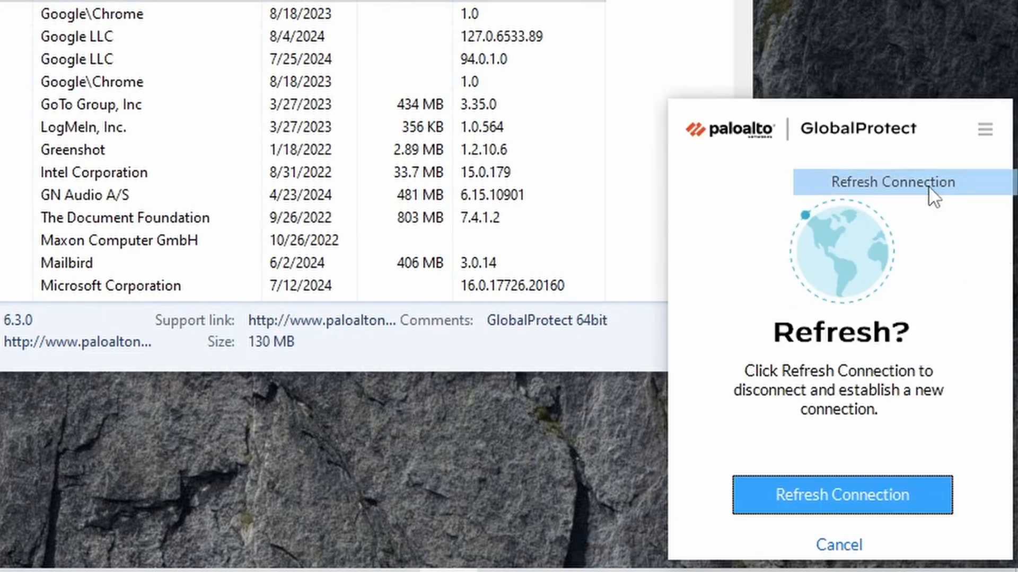
{"action": "left_click", "coordinate": [868, 497]}
{"action": "left_click", "coordinate": [402, 496]}
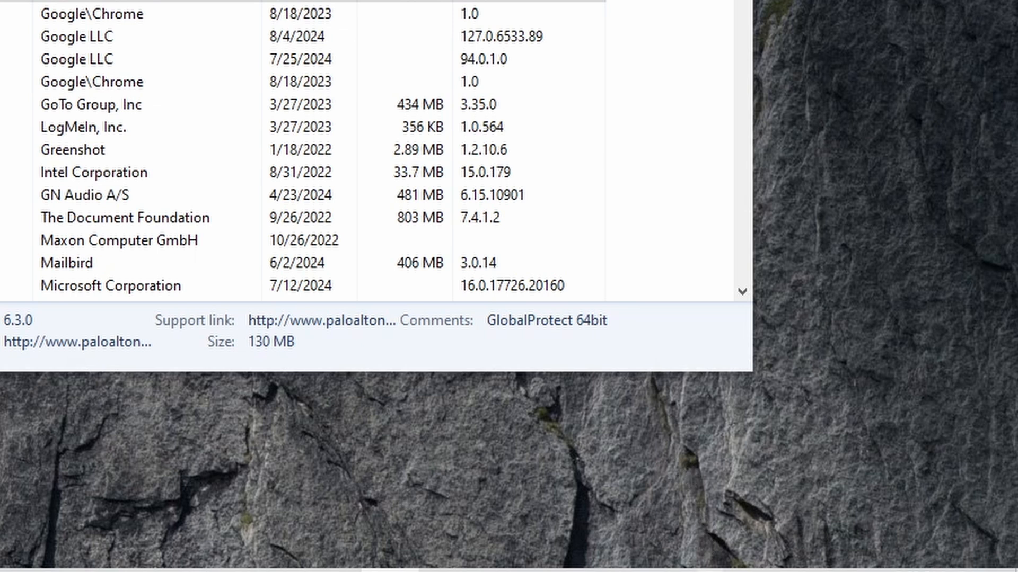
- Uninstall GlobalProtect from the installed Windows programs, confirming the removal and entering the uninstallation password
{"action": "left_click", "coordinate": [709, 571]}
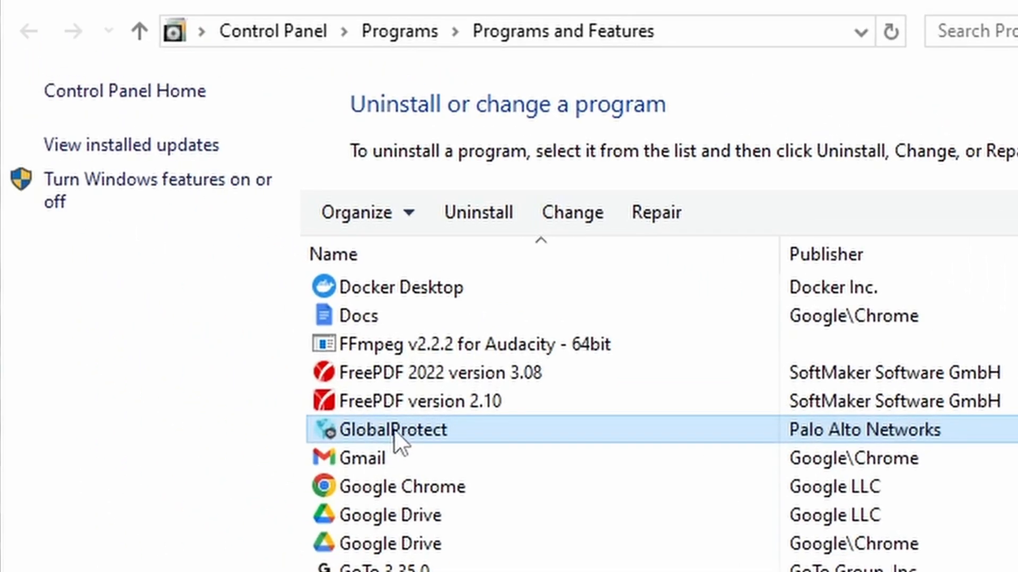
{"action": "left_click", "coordinate": [477, 208]}
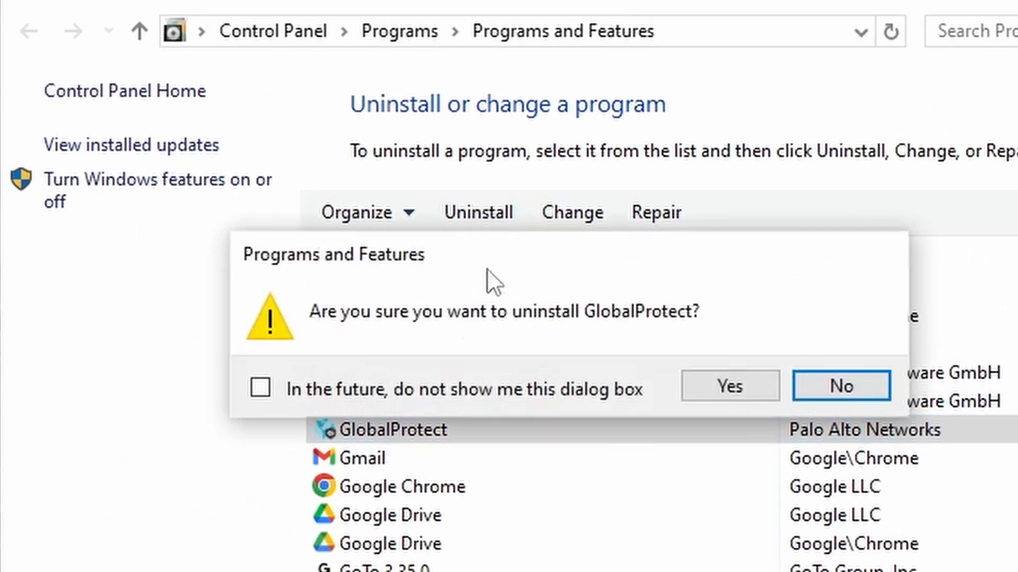
{"action": "left_click", "coordinate": [736, 385]}
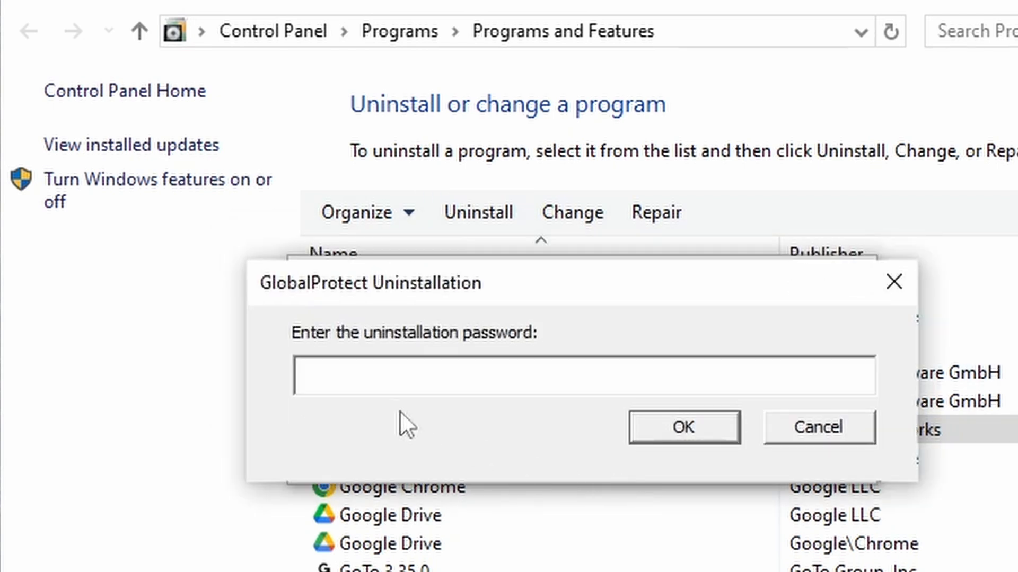
{"action": "left_click", "coordinate": [541, 372]}
{"action": "type", "text": "*******"}
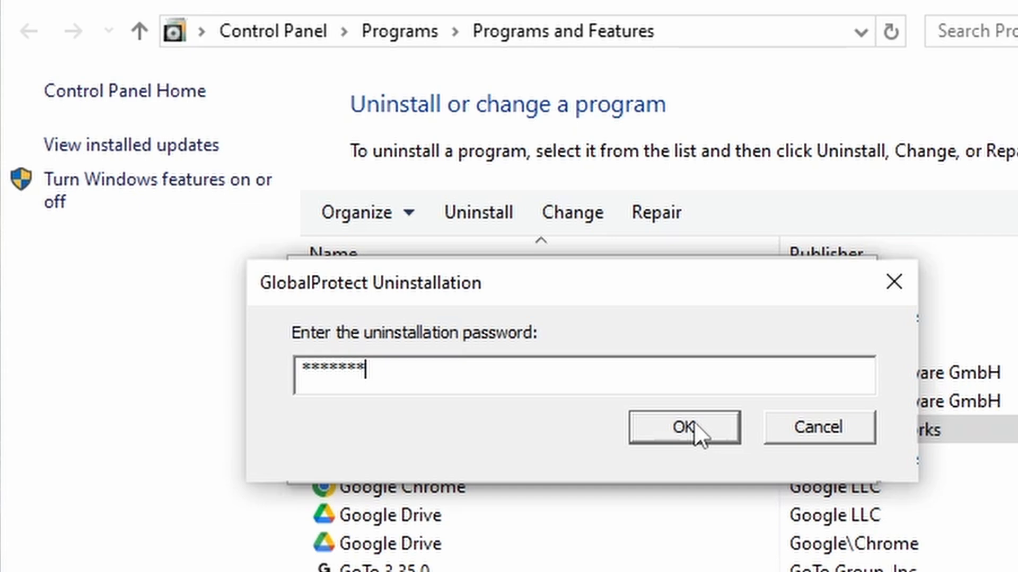
{"action": "left_click", "coordinate": [695, 426]}
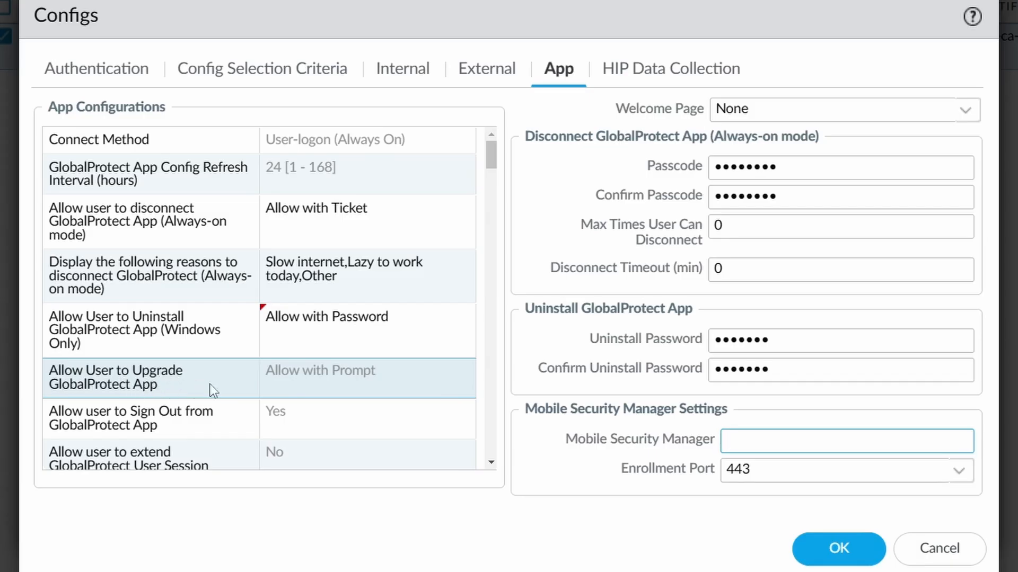
- Review the choices for Allow User to Upgrade GlobalProtect App, then cancel out of the agent config and the portal configuration
{"action": "left_click", "coordinate": [431, 393]}
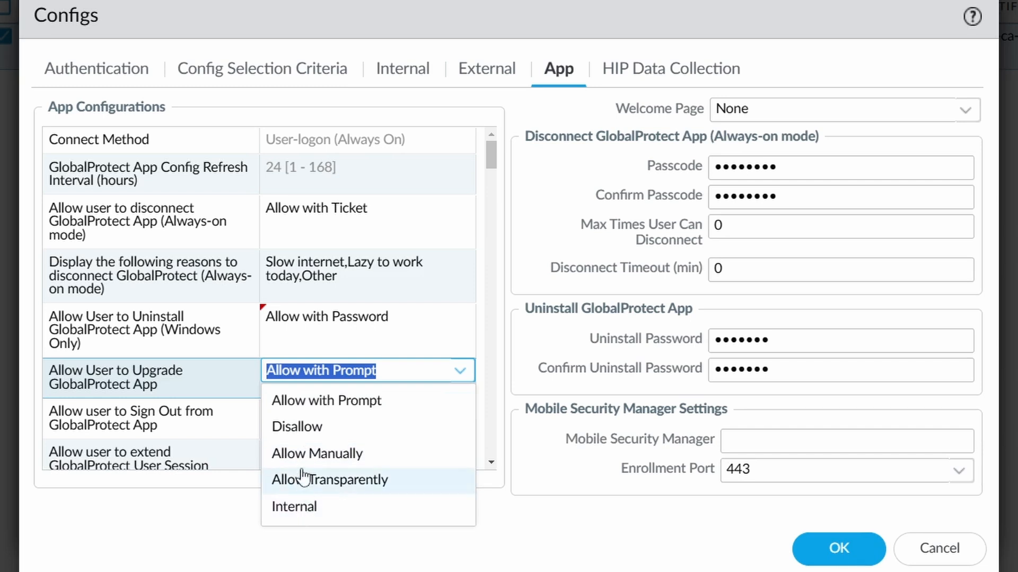
{"action": "left_click", "coordinate": [514, 437]}
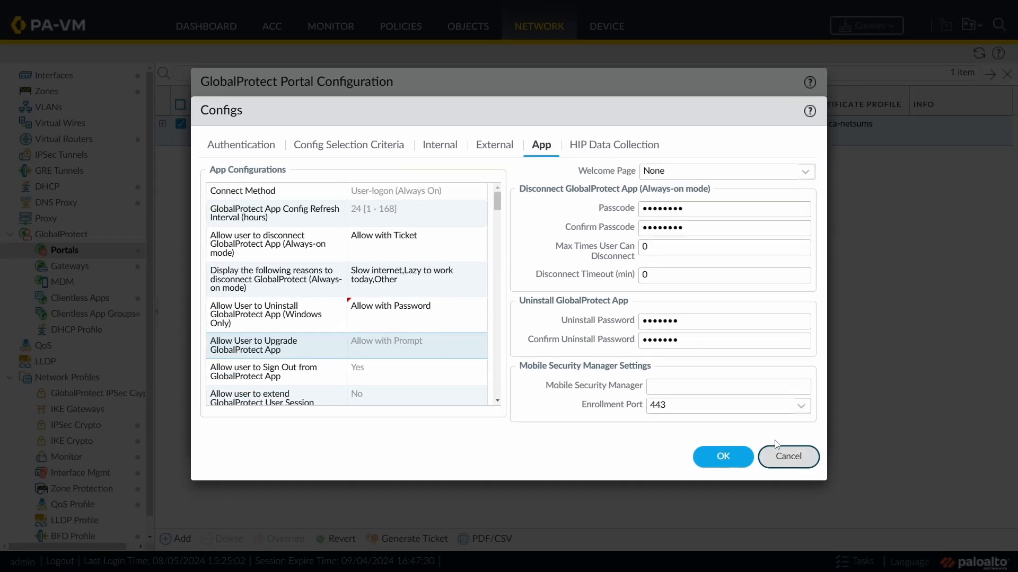
{"action": "left_click", "coordinate": [782, 456]}
{"action": "left_click", "coordinate": [788, 433]}
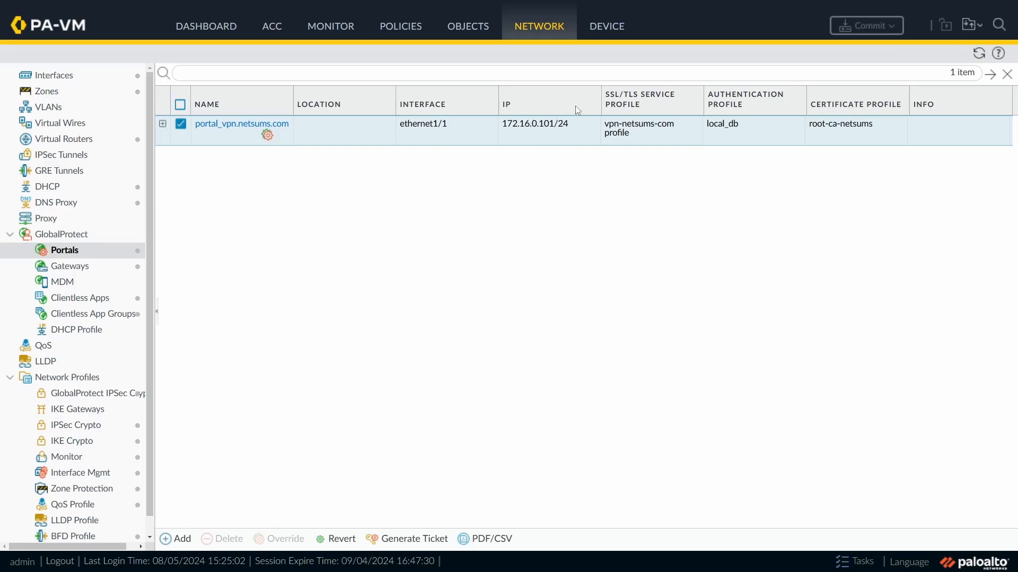
- Open the firewall's GlobalProtect Client software list and check for available versions
{"action": "left_click", "coordinate": [607, 28]}
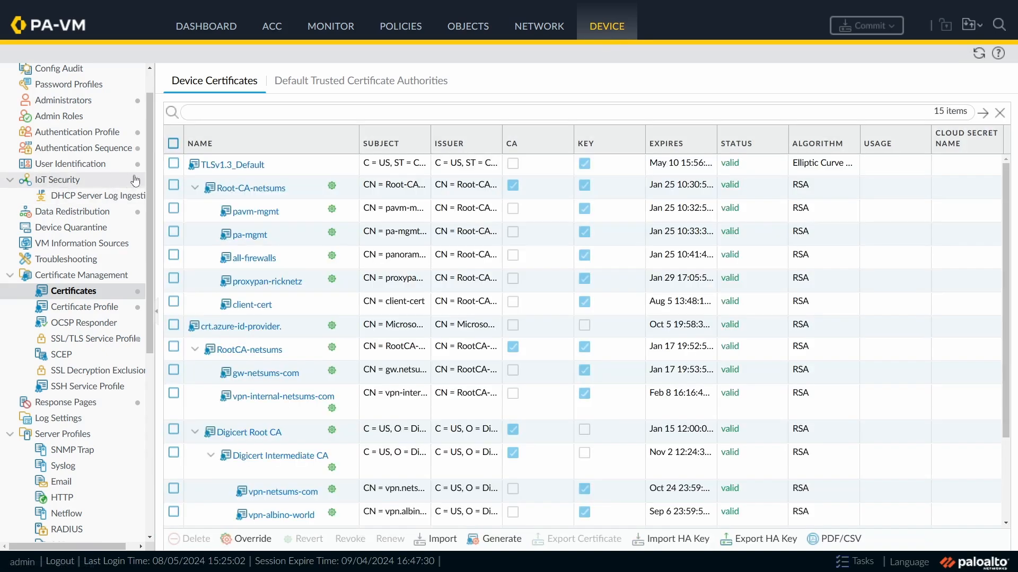
{"action": "left_click_drag", "start_coordinate": [149, 165], "coordinate": [151, 379]}
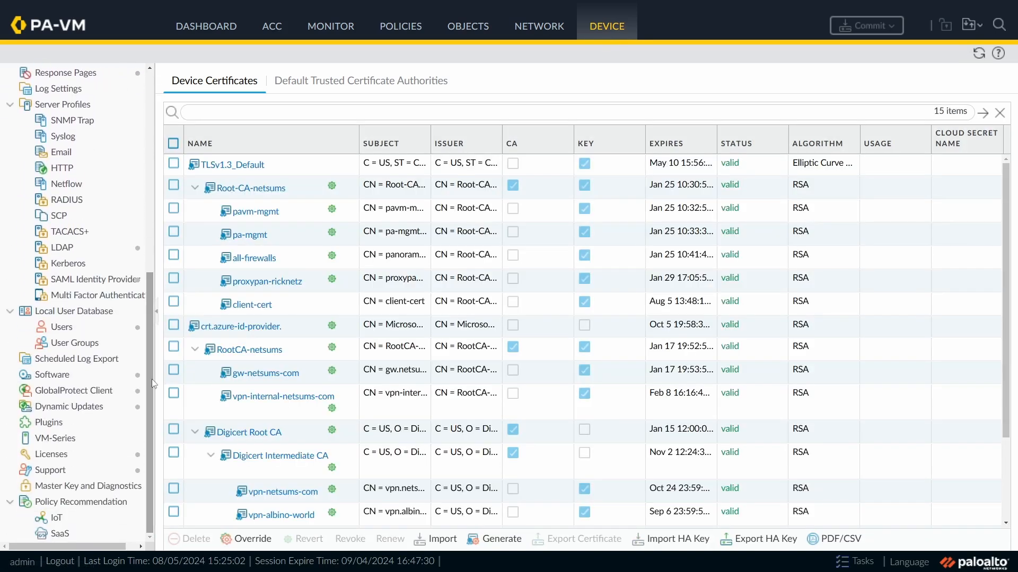
{"action": "left_click", "coordinate": [73, 392]}
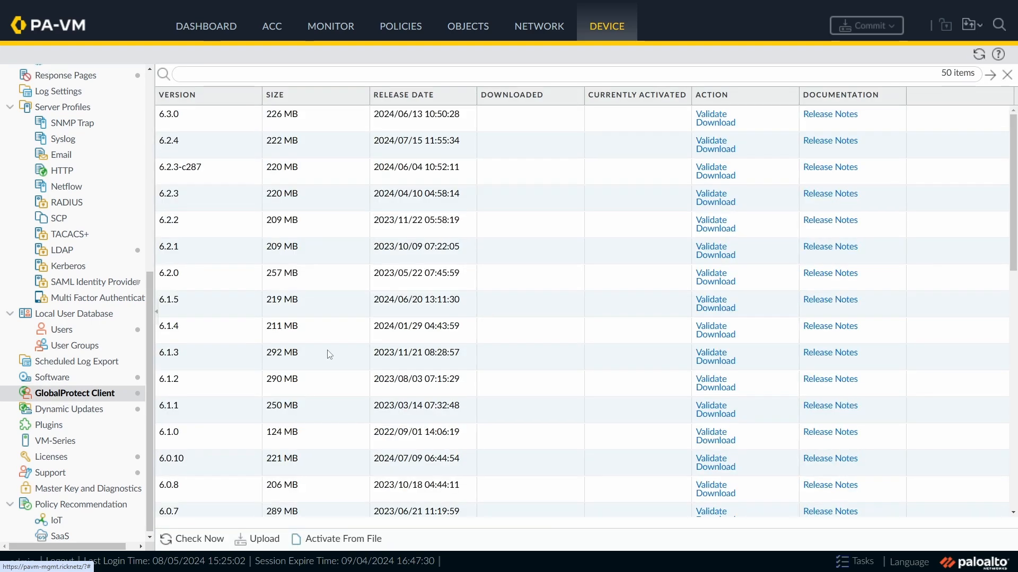
{"action": "key", "text": "ctrl+plus"}
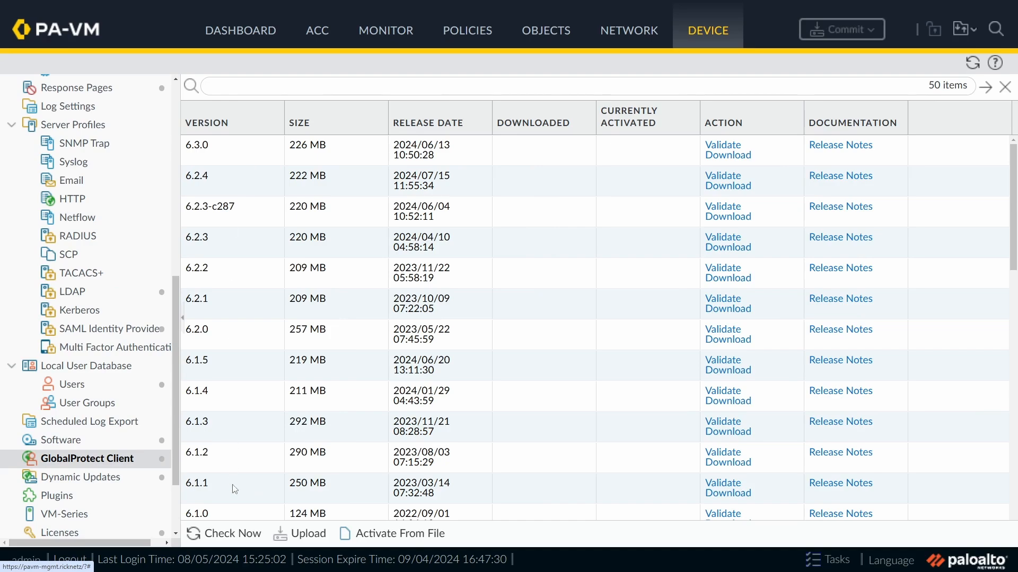
{"action": "left_click", "coordinate": [216, 534]}
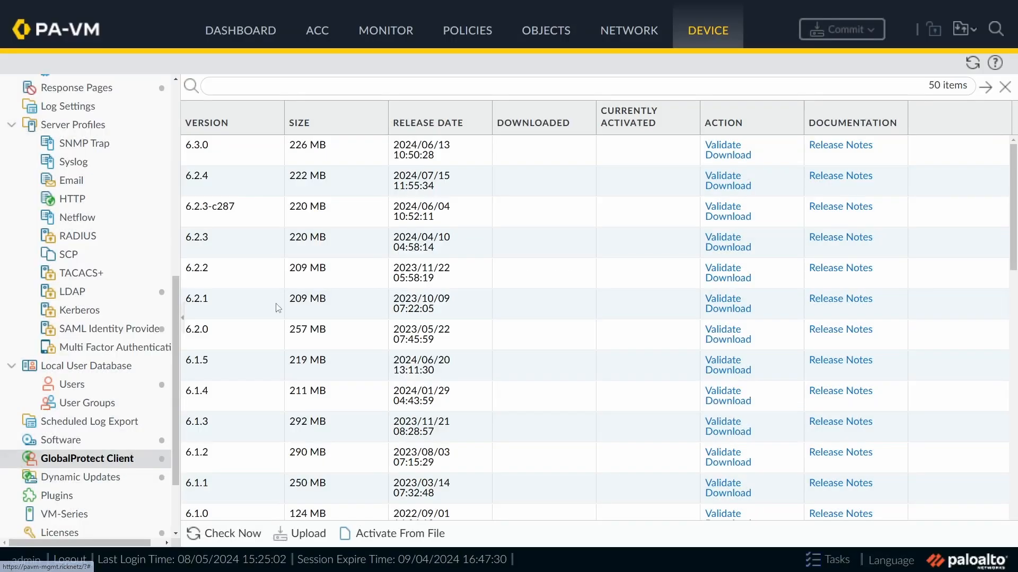
- Download GlobalProtect Client version 6.3.0 to the firewall
{"action": "left_click", "coordinate": [232, 157]}
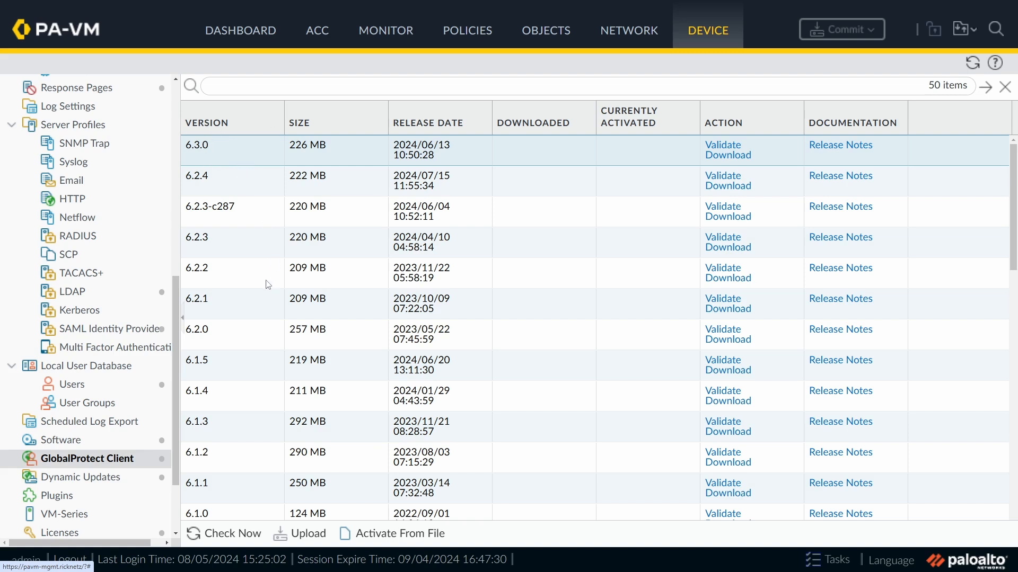
{"action": "left_click", "coordinate": [242, 306]}
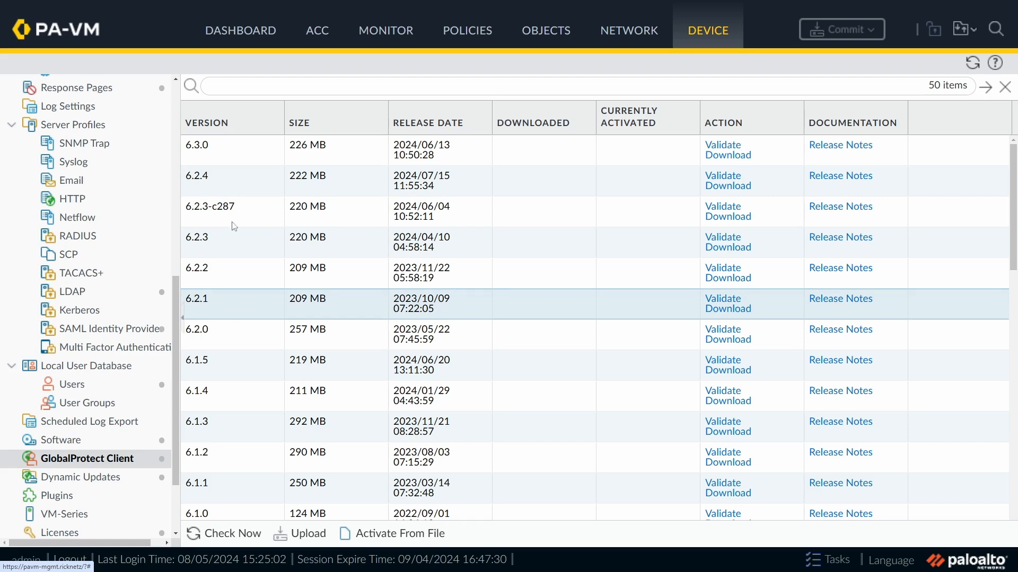
{"action": "left_click", "coordinate": [237, 153]}
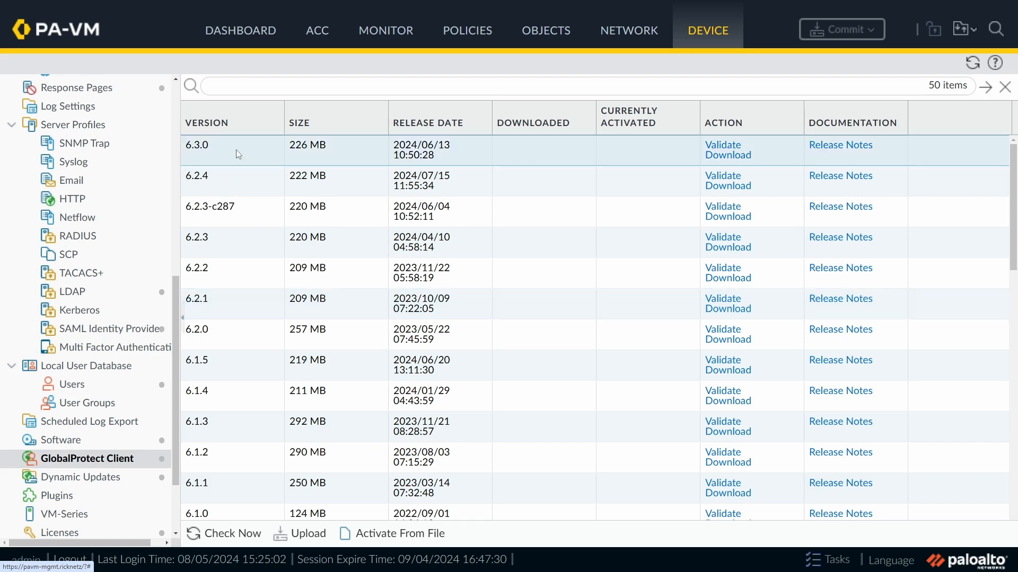
{"action": "left_click", "coordinate": [734, 159]}
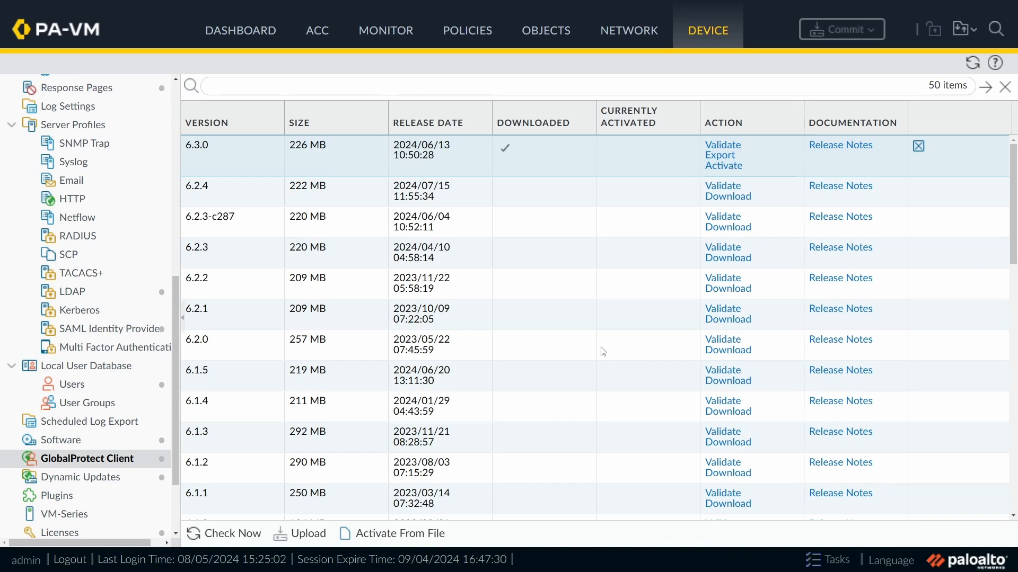
- Activate GlobalProtect Client version 6.3.0, confirm the activation and close its status dialog
{"action": "left_click", "coordinate": [735, 169]}
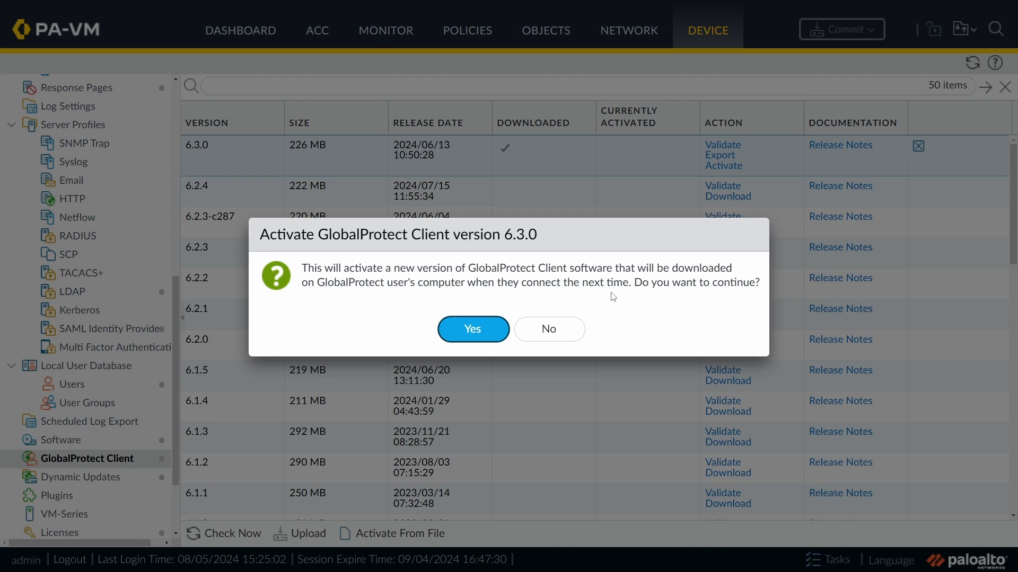
{"action": "left_click", "coordinate": [467, 342]}
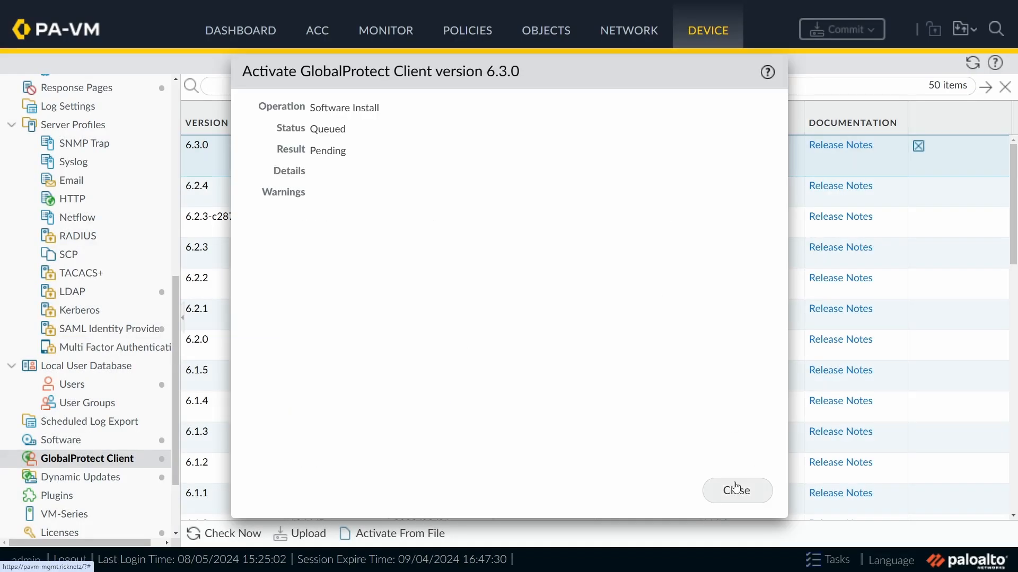
{"action": "left_click", "coordinate": [740, 493]}
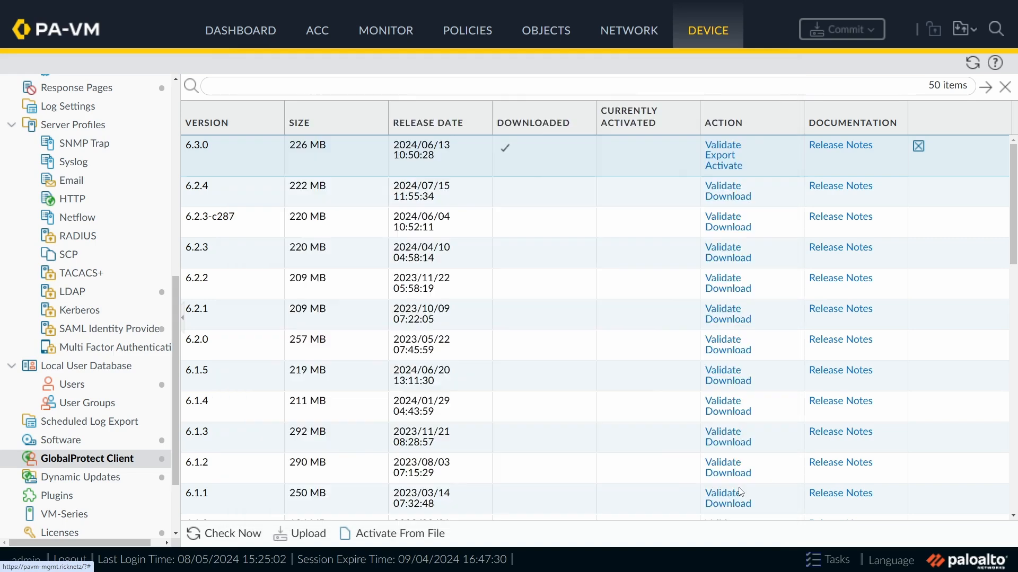
- Open the app settings of the auth agent config in portal_vpn.netsums.com and review the user uninstall and upgrade options
{"action": "left_click", "coordinate": [636, 33]}
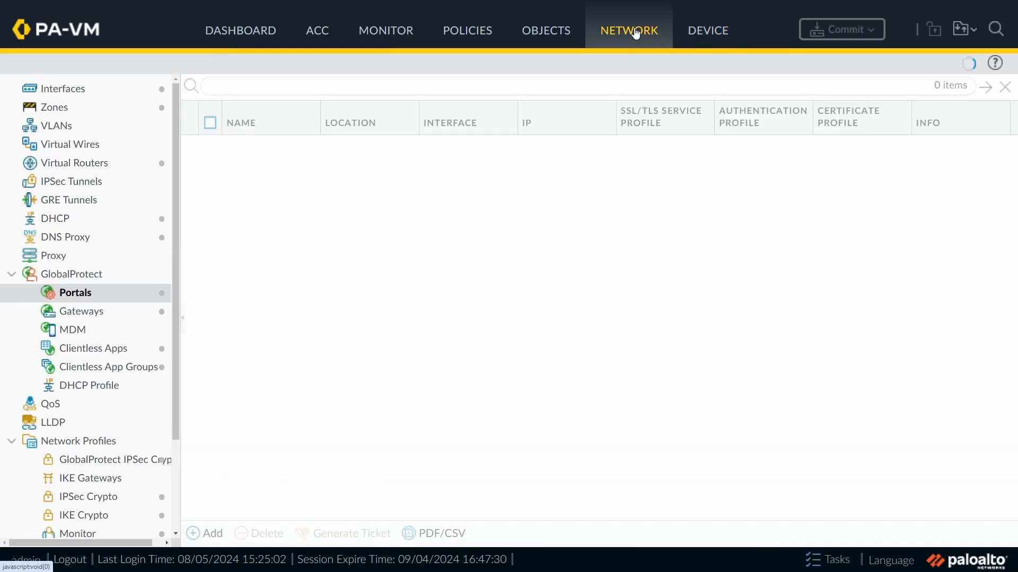
{"action": "left_click", "coordinate": [258, 147]}
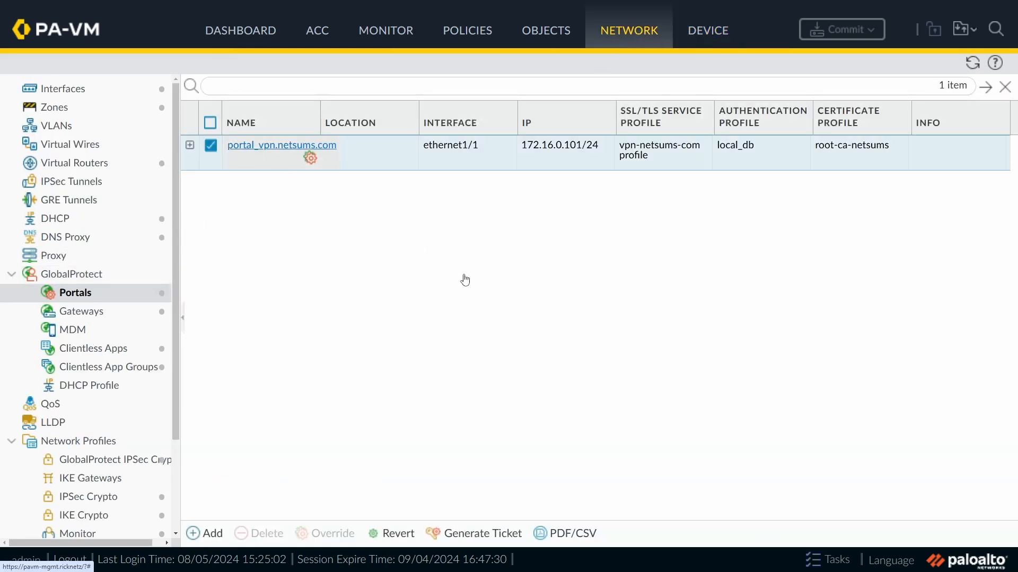
{"action": "left_click", "coordinate": [179, 196]}
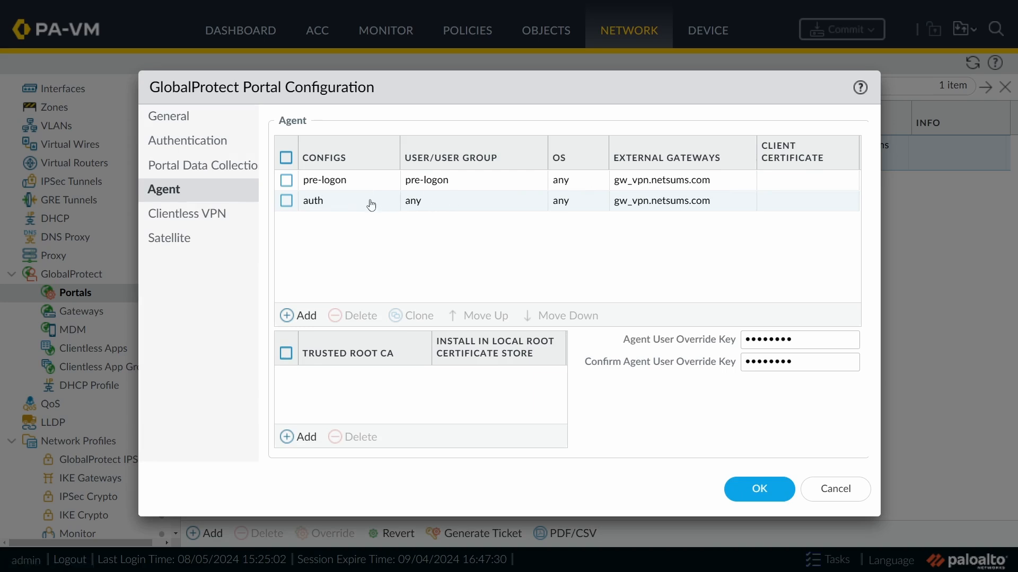
{"action": "left_click", "coordinate": [338, 205]}
{"action": "left_click", "coordinate": [546, 121]}
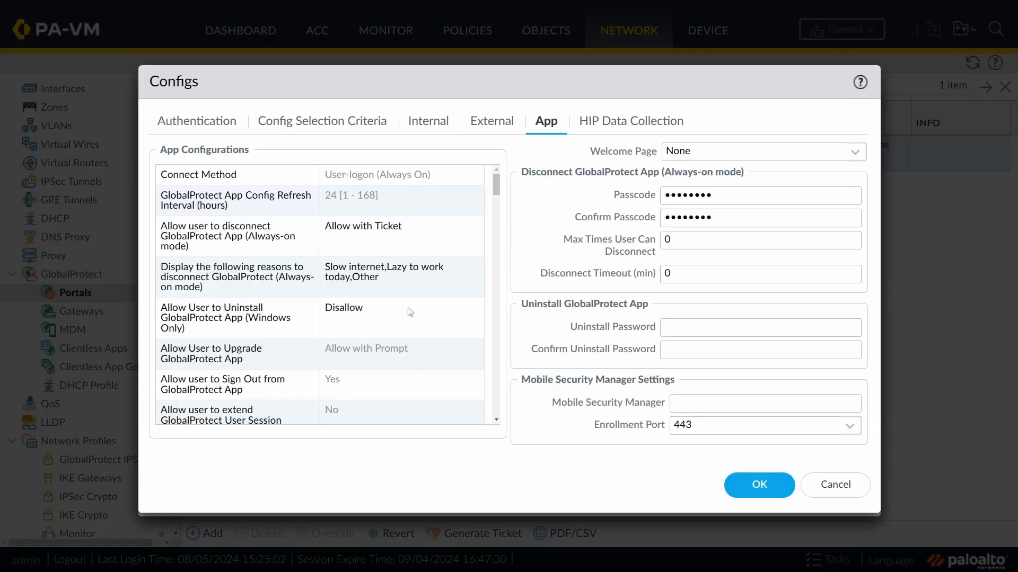
{"action": "left_click", "coordinate": [408, 308]}
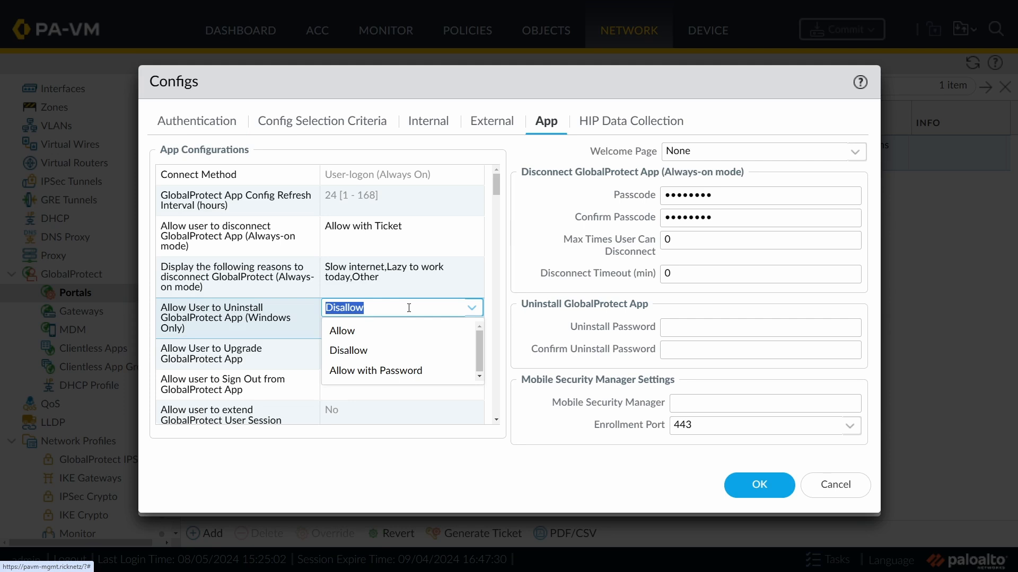
{"action": "left_click", "coordinate": [516, 314]}
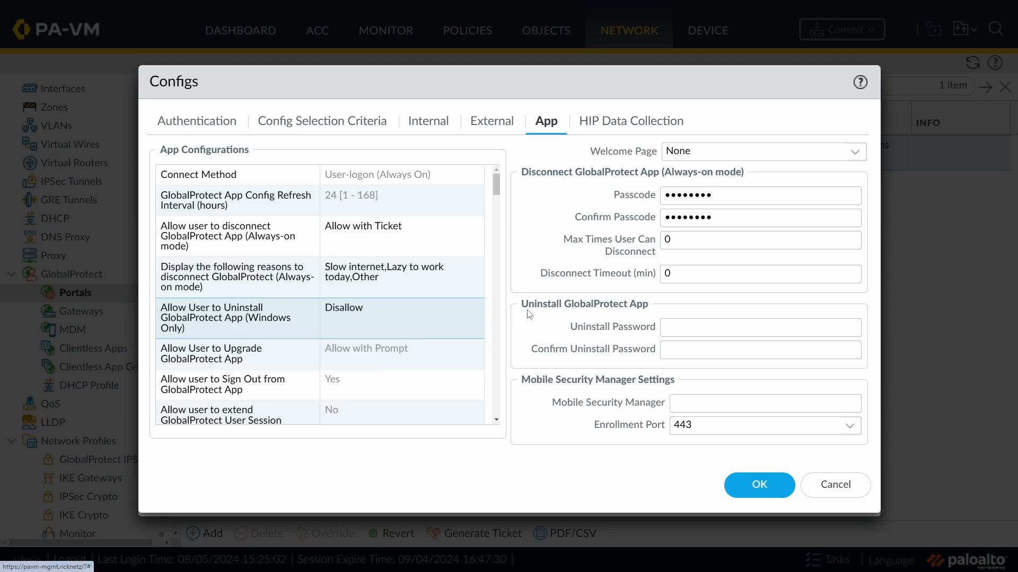
{"action": "left_click", "coordinate": [409, 352]}
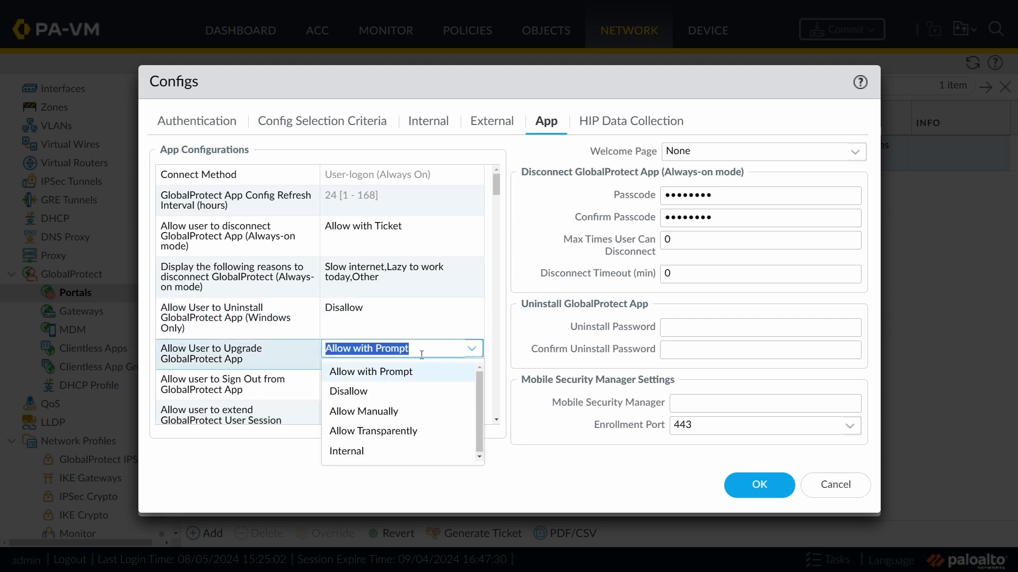
{"action": "left_click", "coordinate": [521, 344]}
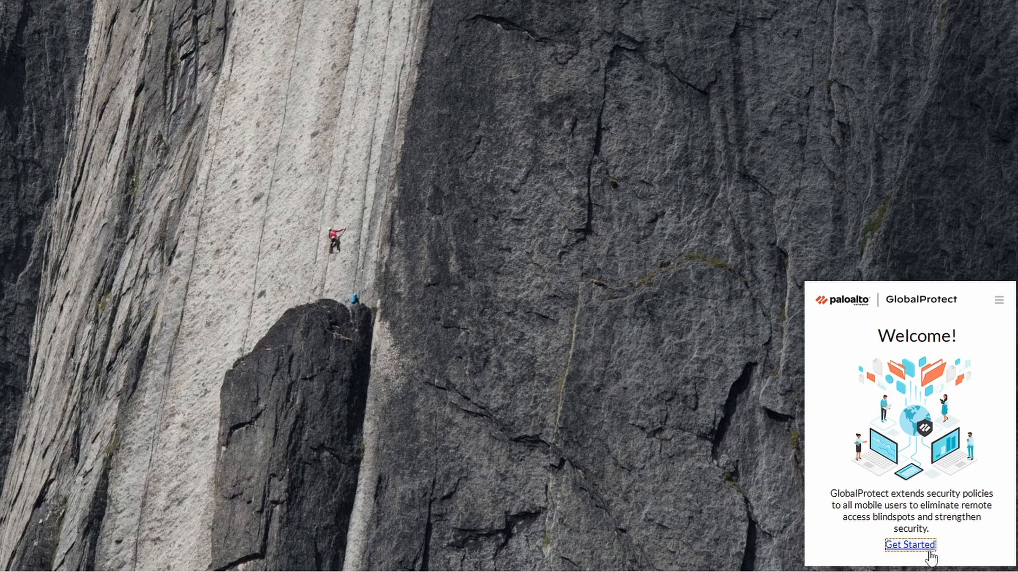
- Switch to the GlobalProtect client, get past its welcome page, check the installed app version and close the settings
{"action": "left_click", "coordinate": [910, 546]}
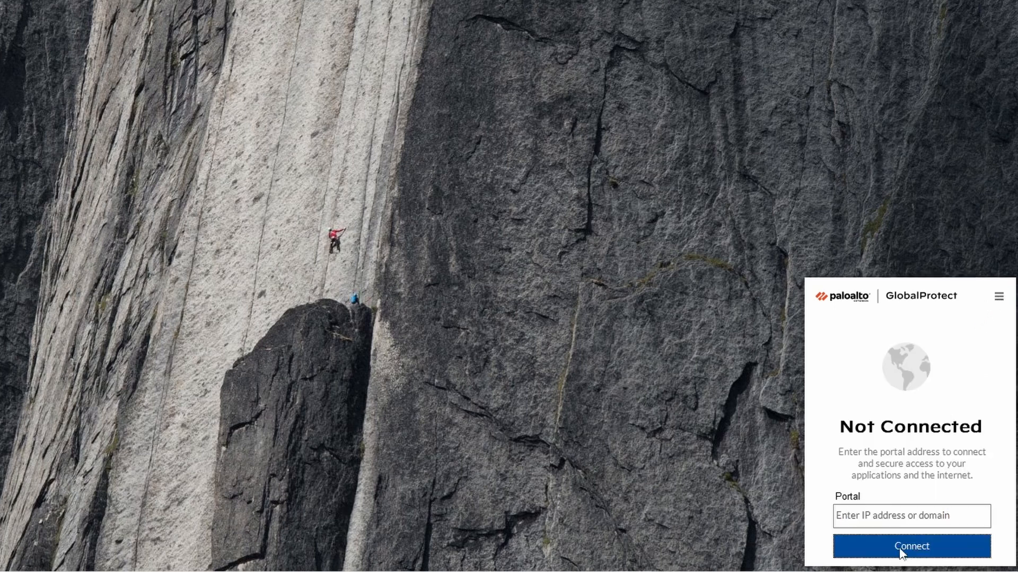
{"action": "left_click", "coordinate": [999, 297]}
{"action": "left_click", "coordinate": [970, 310]}
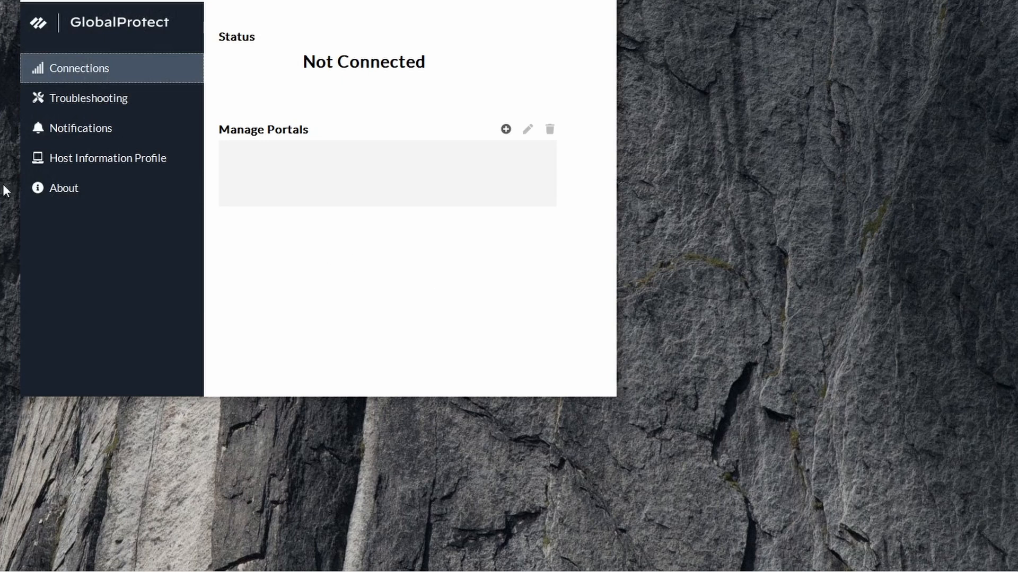
{"action": "left_click", "coordinate": [56, 188]}
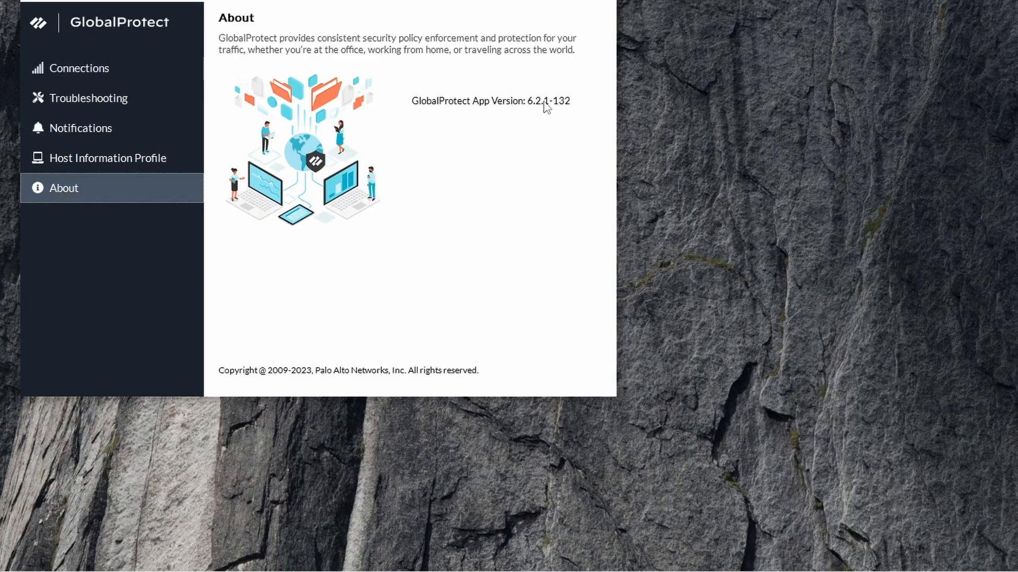
{"action": "left_click", "coordinate": [606, 3]}
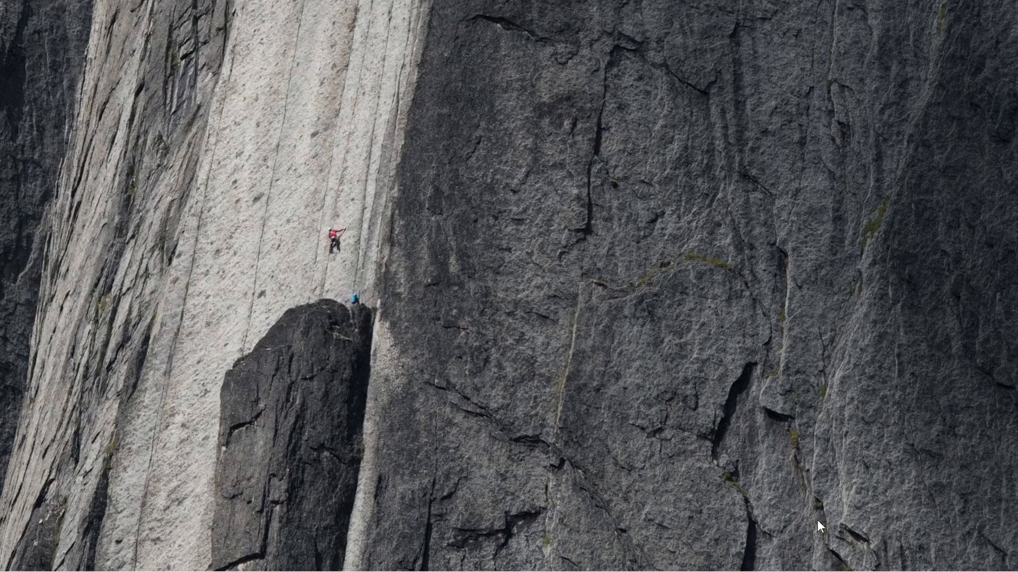
- Connect the GlobalProtect client to the portal vpn.netsums.com, signing in with the account username and password
{"action": "left_click", "coordinate": [881, 517]}
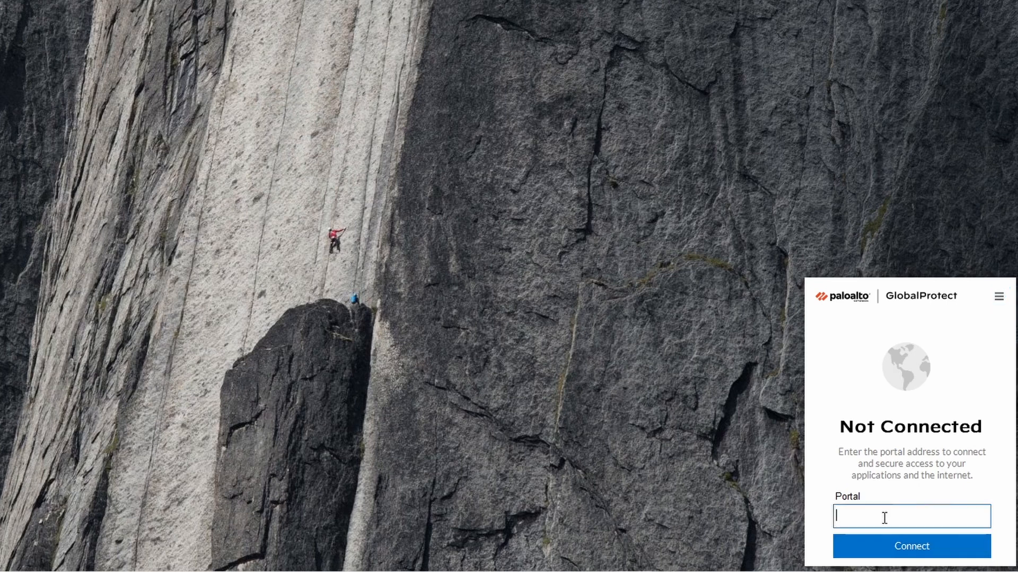
{"action": "type", "text": "vpn.netsdomo.com"}
{"action": "key", "text": "Return"}
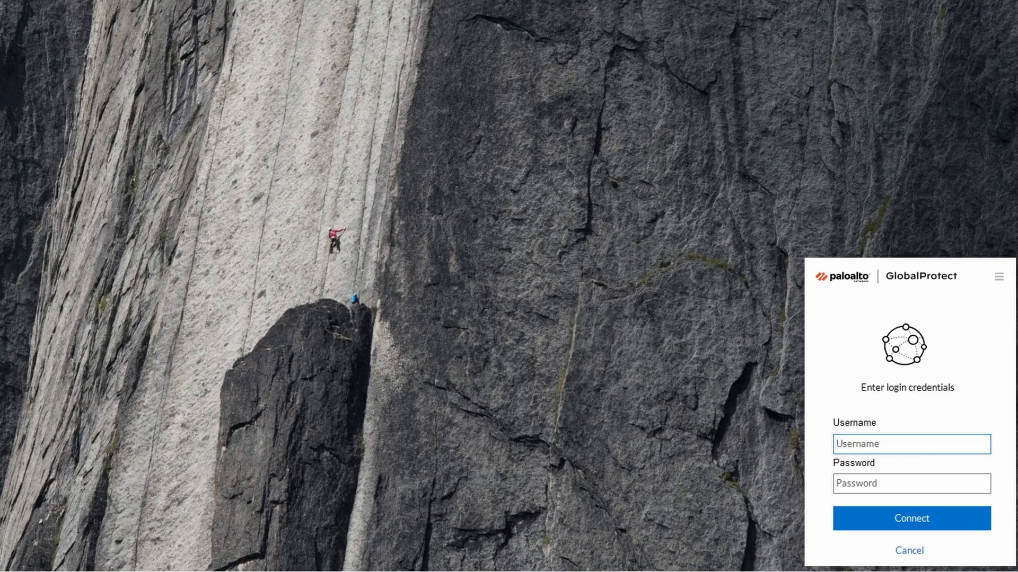
{"action": "type", "text": "ricardo"}
{"action": "key", "text": "Tab"}
{"action": "type", "text": "*********"}
{"action": "left_click", "coordinate": [959, 520]}
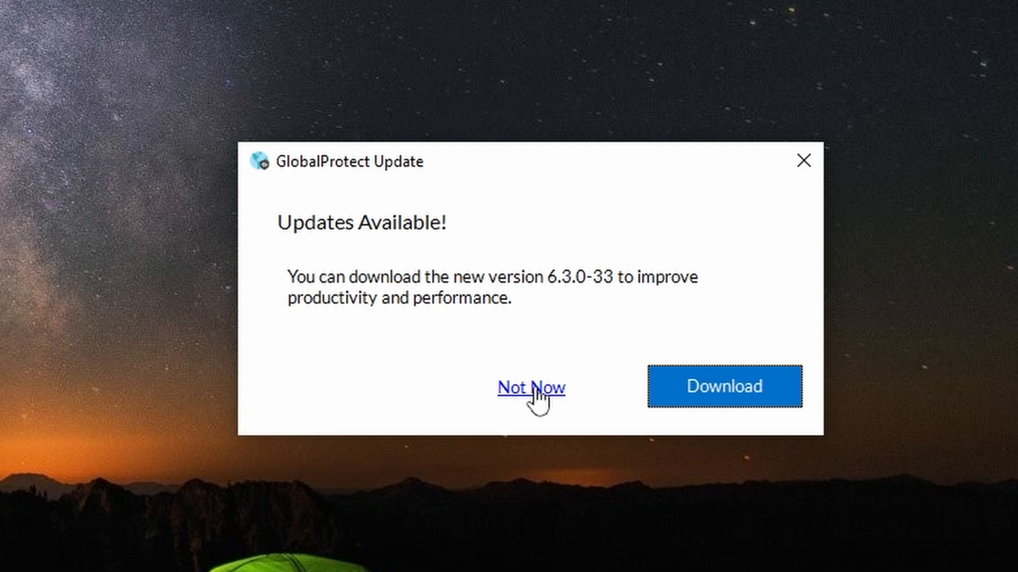
- Download and install the offered GlobalProtect update 6.3.0-33, and open the client's About page to check the version
{"action": "left_click", "coordinate": [765, 392]}
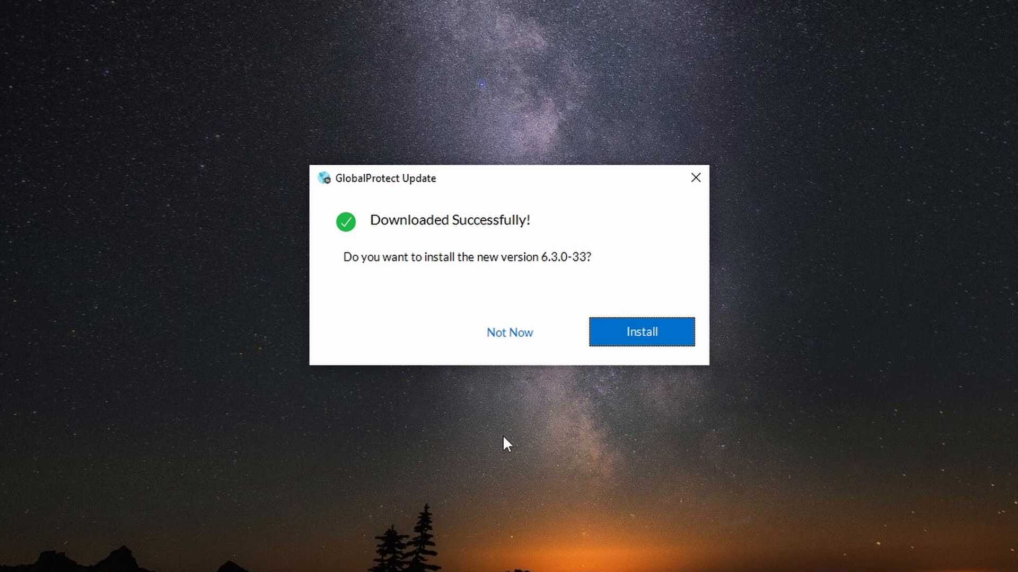
{"action": "left_click", "coordinate": [610, 336]}
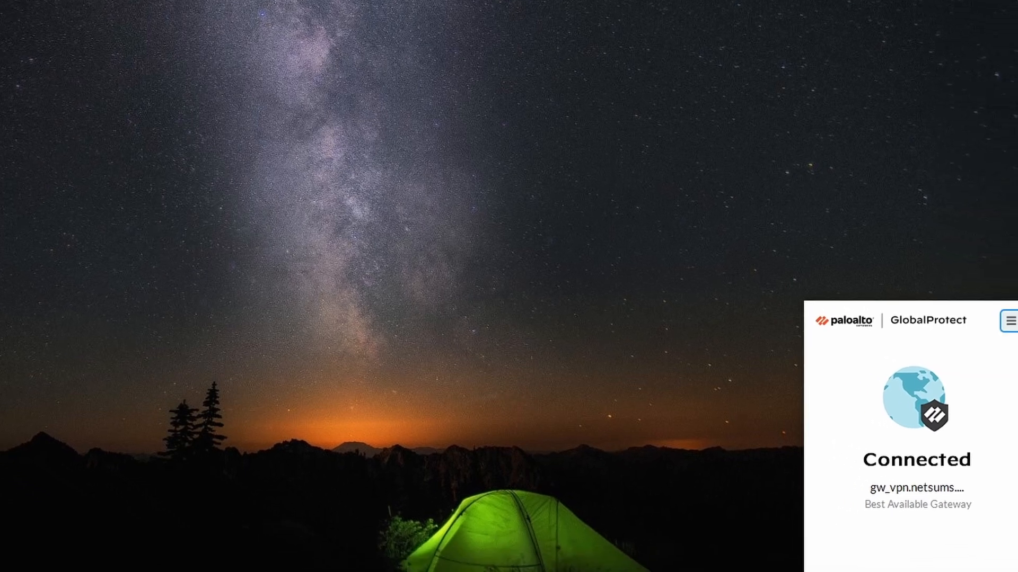
{"action": "left_click", "coordinate": [995, 312]}
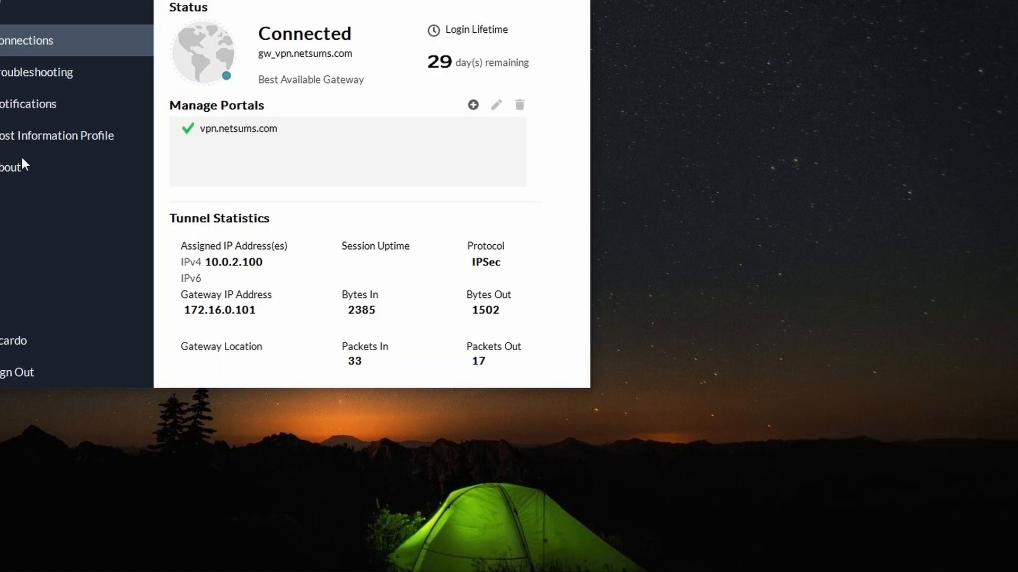
{"action": "left_click", "coordinate": [20, 164]}
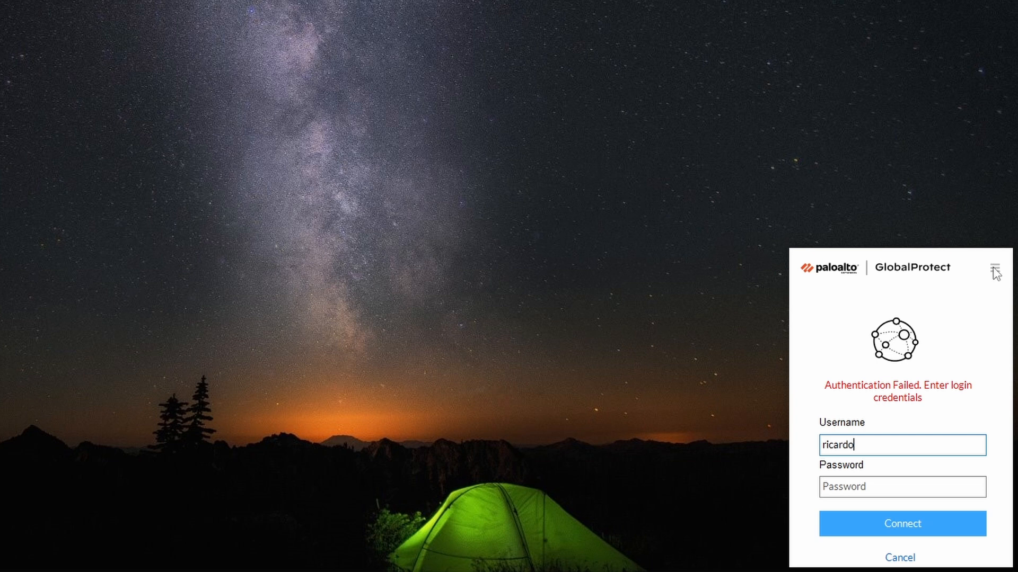
- Reconnect the GlobalProtect client with the account password and check the installed version on its About page
{"action": "left_click", "coordinate": [907, 487]}
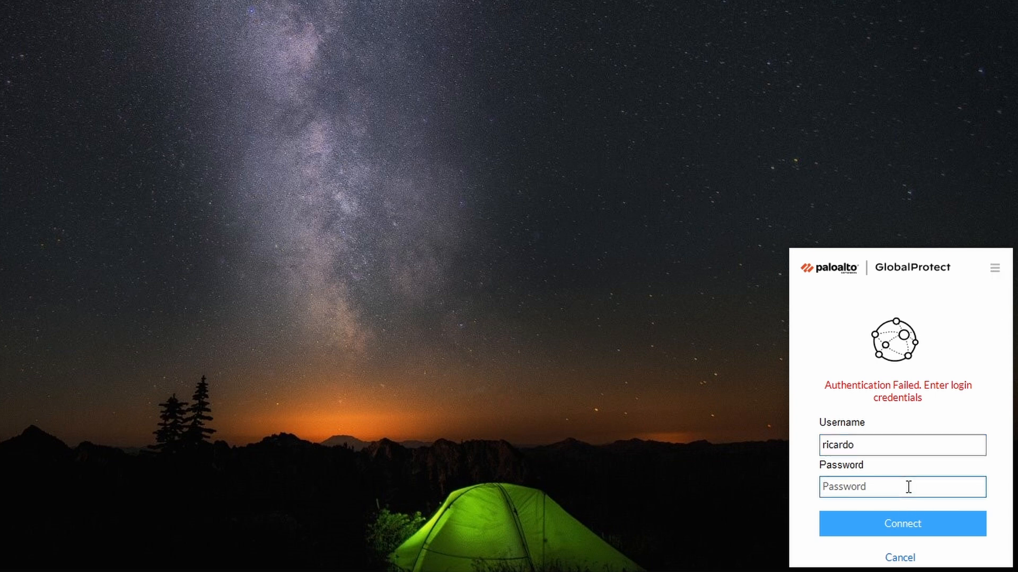
{"action": "key", "text": "ctrl+v"}
{"action": "key", "text": "Return"}
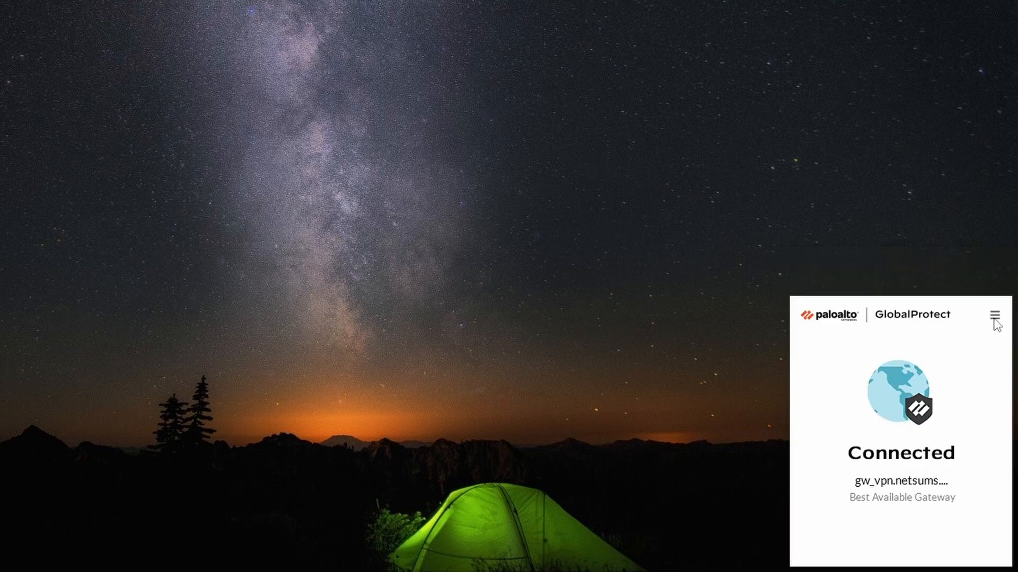
{"action": "left_click", "coordinate": [994, 317]}
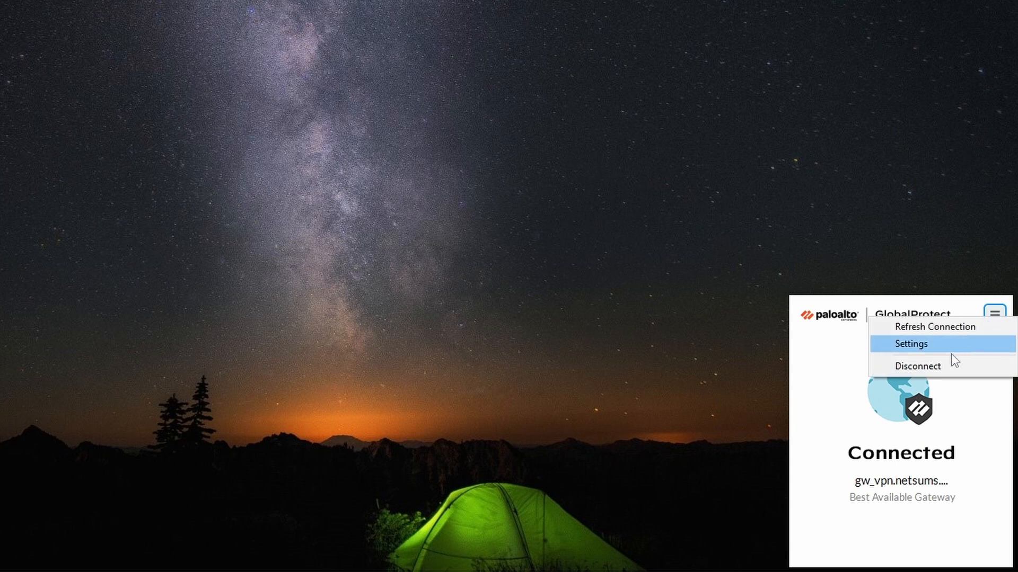
{"action": "left_click", "coordinate": [930, 344]}
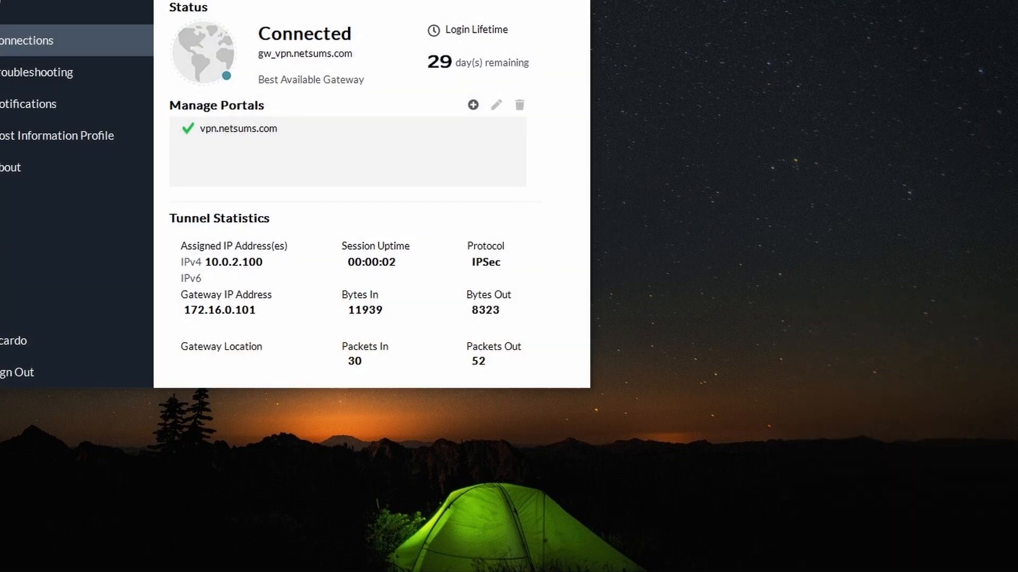
{"action": "left_click", "coordinate": [6, 168]}
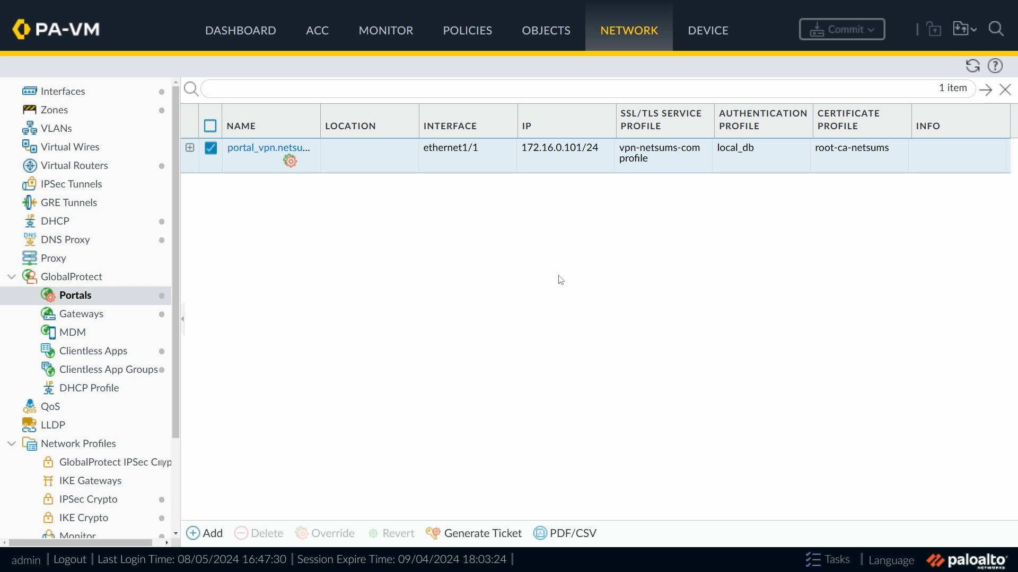
- Switch to the firewall's web interface, open the auth agent config's app settings in the portal, and review the user uninstall options
{"action": "left_click", "coordinate": [265, 149]}
{"action": "left_click", "coordinate": [182, 192]}
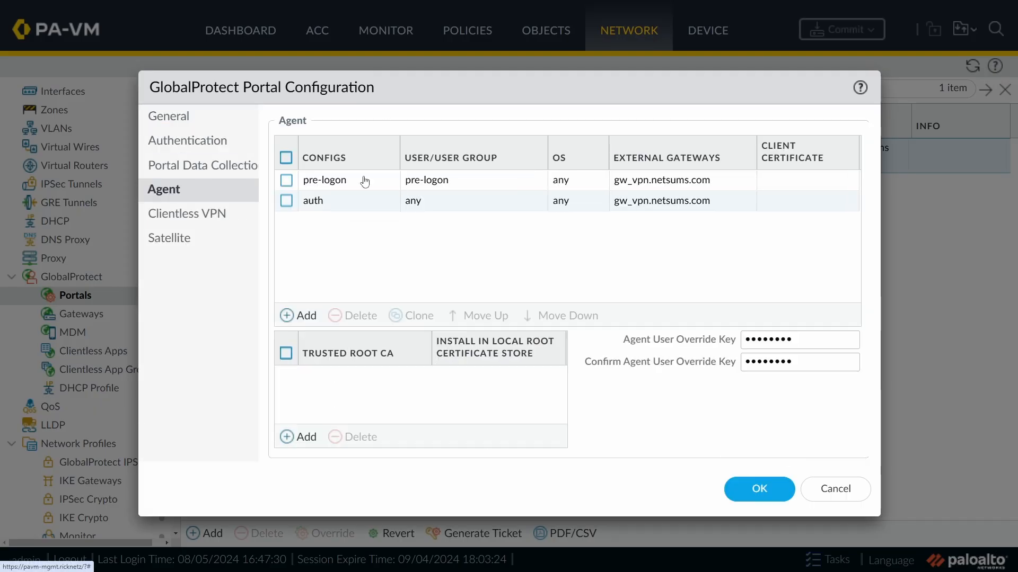
{"action": "left_click", "coordinate": [318, 200]}
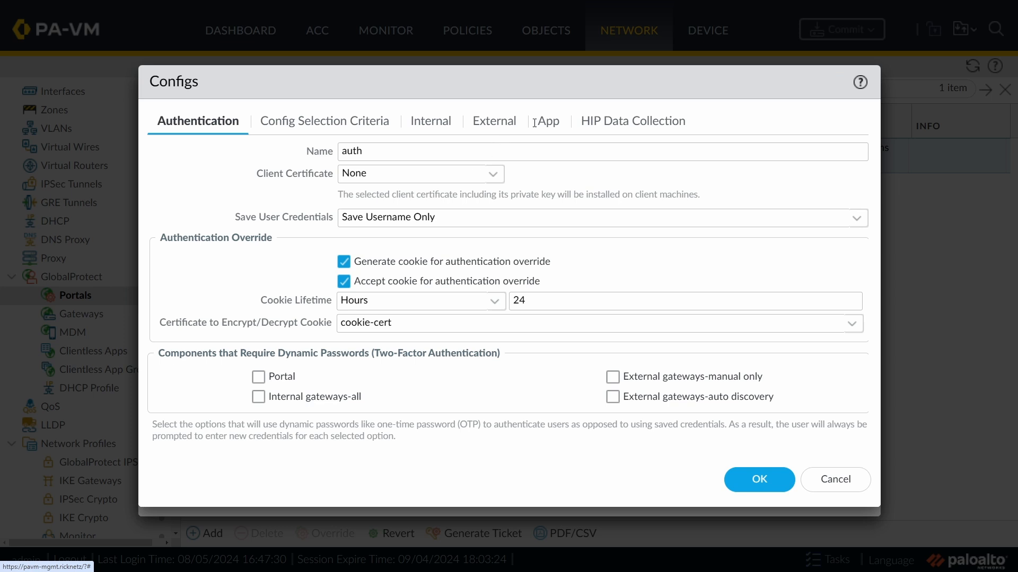
{"action": "left_click", "coordinate": [546, 121]}
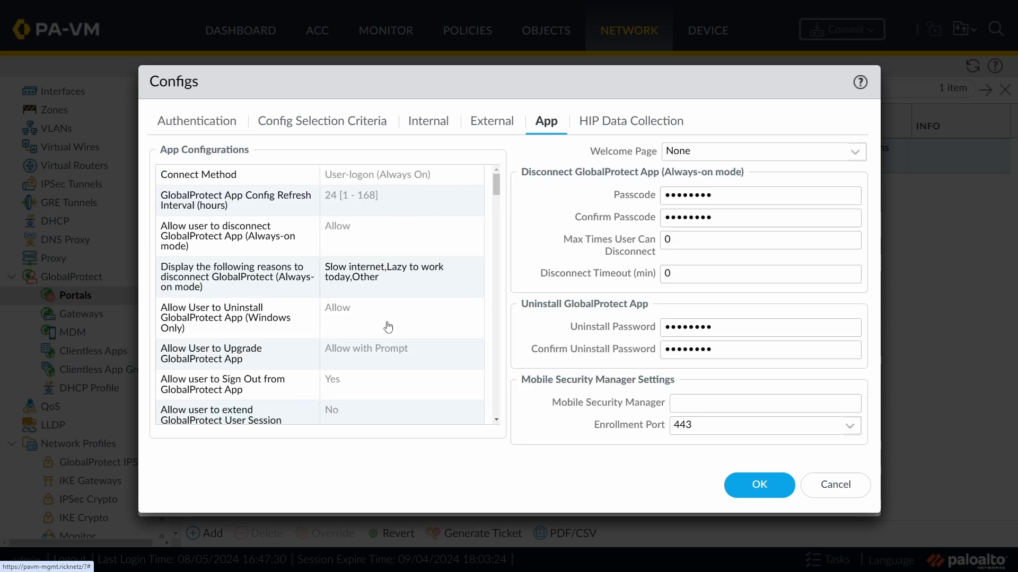
{"action": "left_click", "coordinate": [388, 327]}
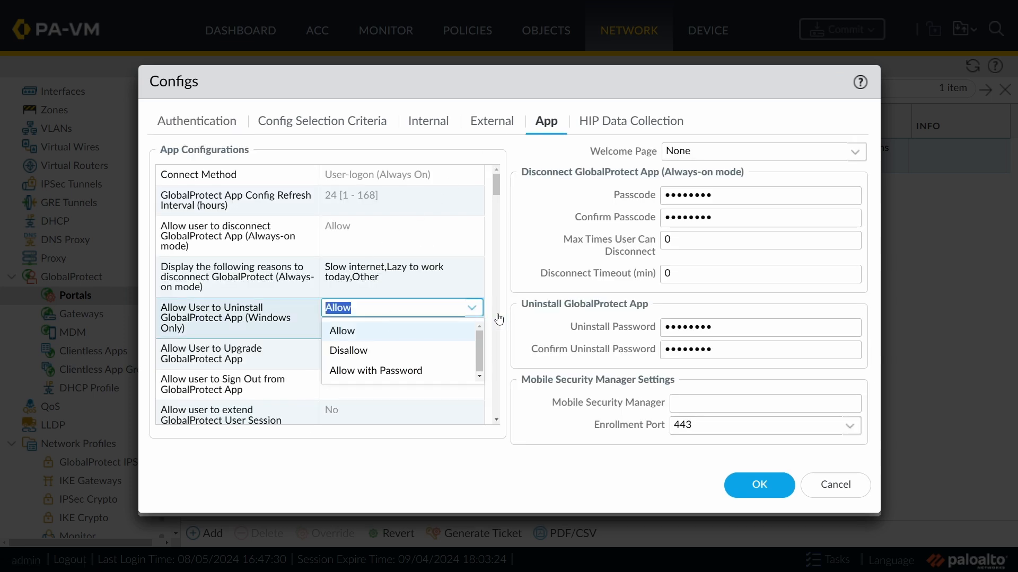
{"action": "scroll", "coordinate": [463, 325], "scroll_direction": "down", "scroll_amount": 3}
{"action": "scroll", "coordinate": [459, 328], "scroll_direction": "up", "scroll_amount": 3}
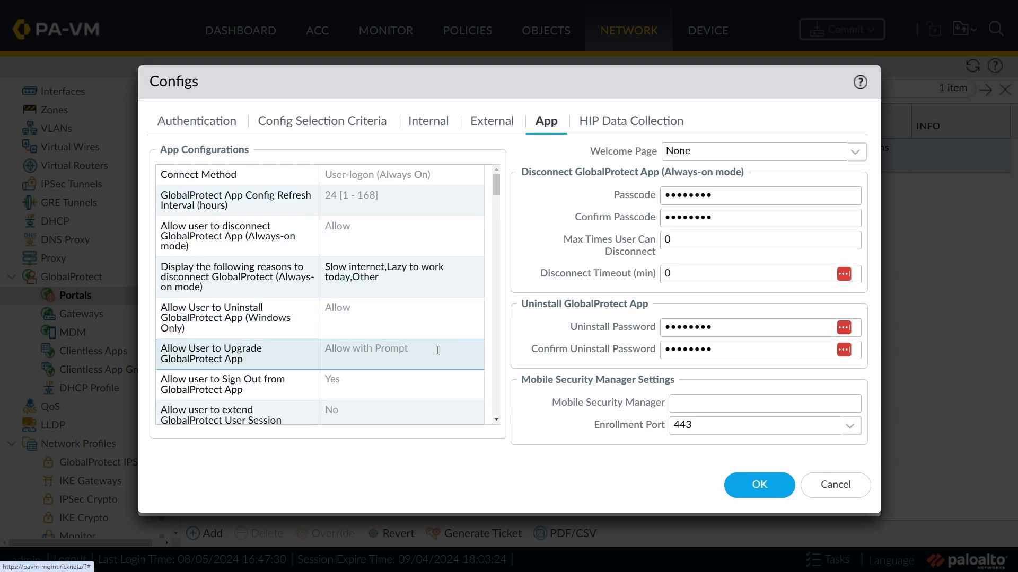
- Try the Disallow and Allow Manually options for letting users upgrade the GlobalProtect app
{"action": "left_click", "coordinate": [436, 349]}
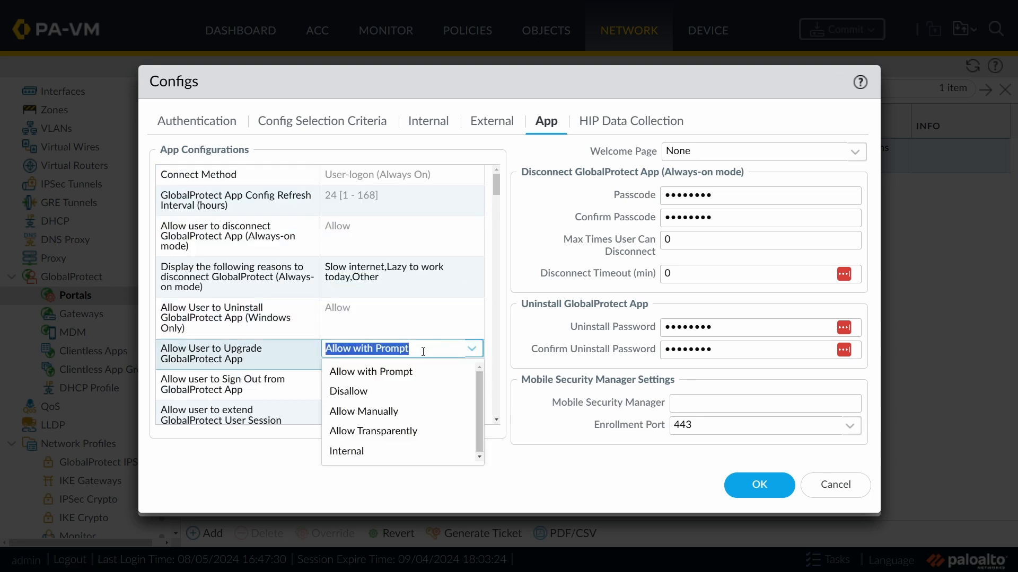
{"action": "left_click", "coordinate": [363, 391]}
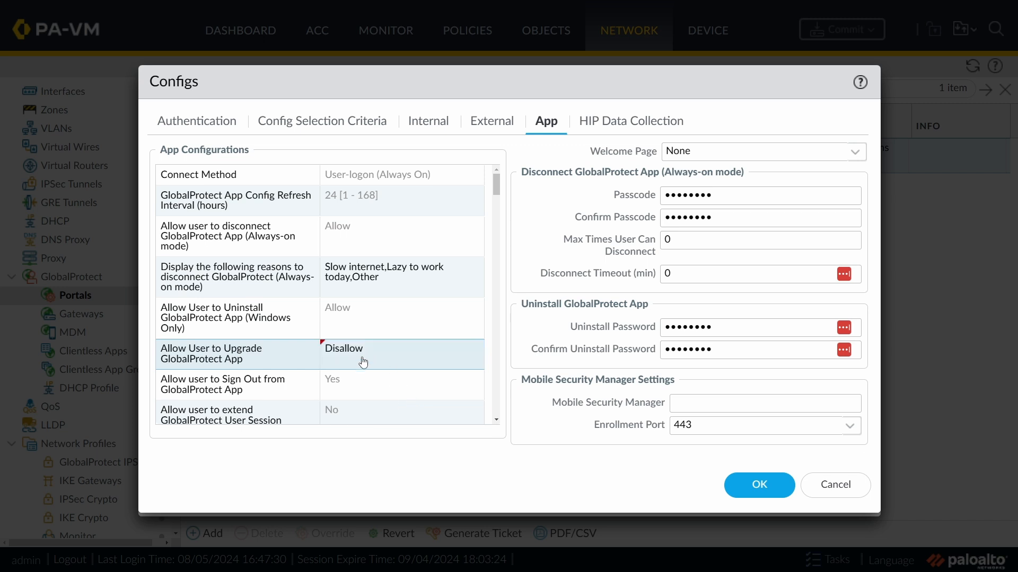
{"action": "left_click", "coordinate": [411, 361]}
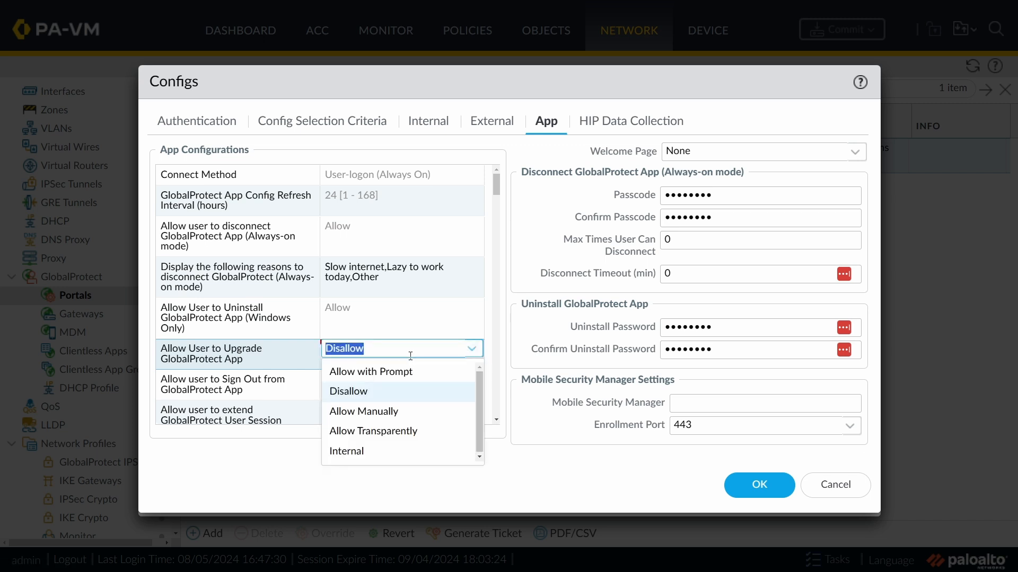
{"action": "left_click", "coordinate": [405, 417]}
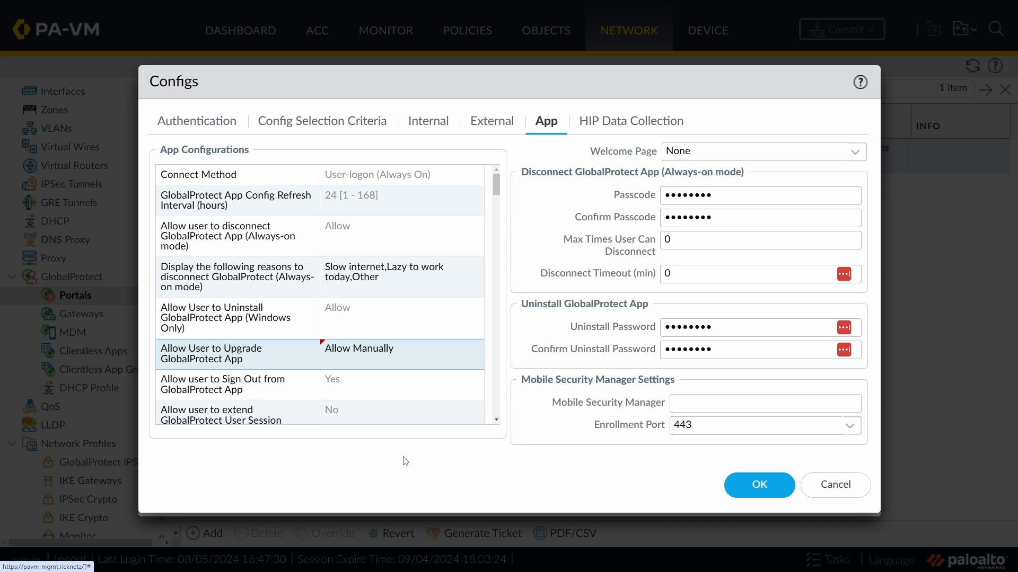
{"action": "left_click", "coordinate": [437, 361]}
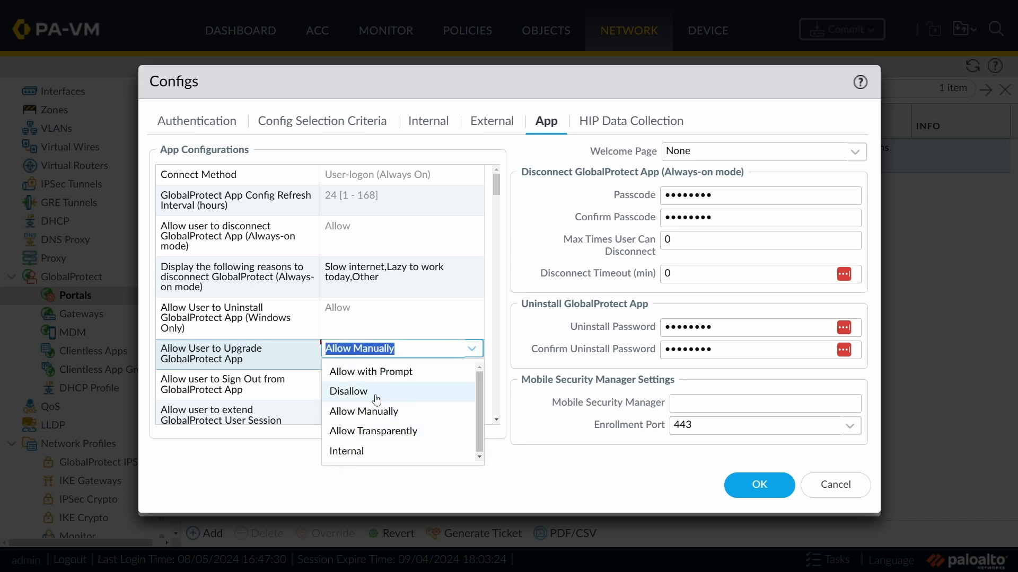
{"action": "left_click", "coordinate": [404, 413]}
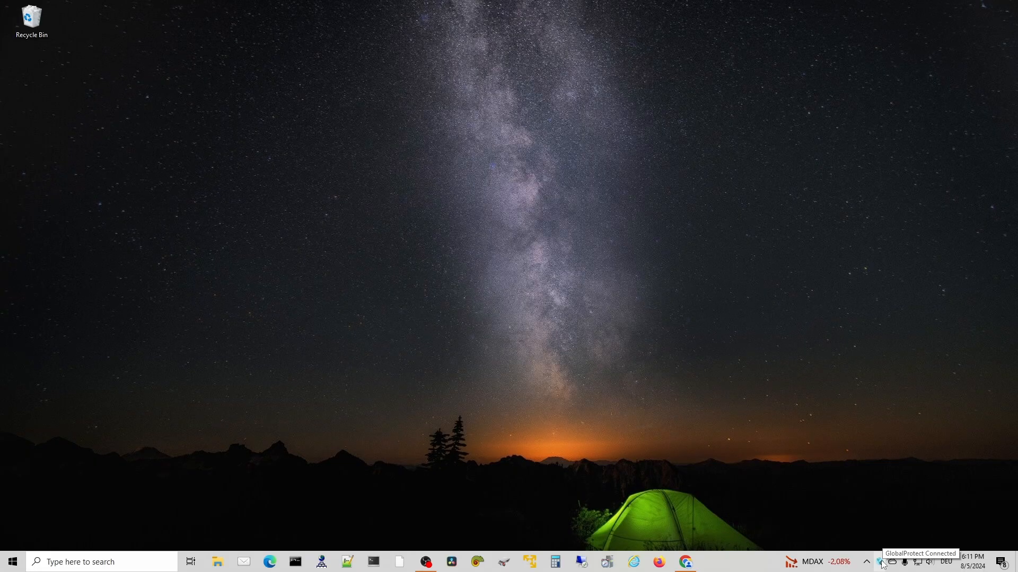
- Switch to the GlobalProtect client and open its settings
{"action": "left_click", "coordinate": [711, 562]}
{"action": "left_click", "coordinate": [1001, 378]}
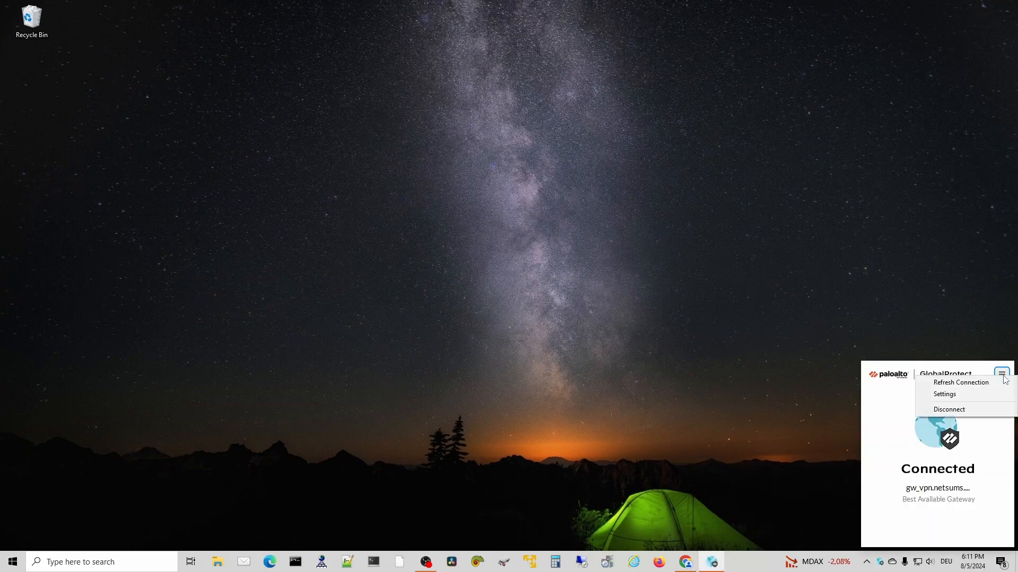
{"action": "left_click", "coordinate": [956, 393]}
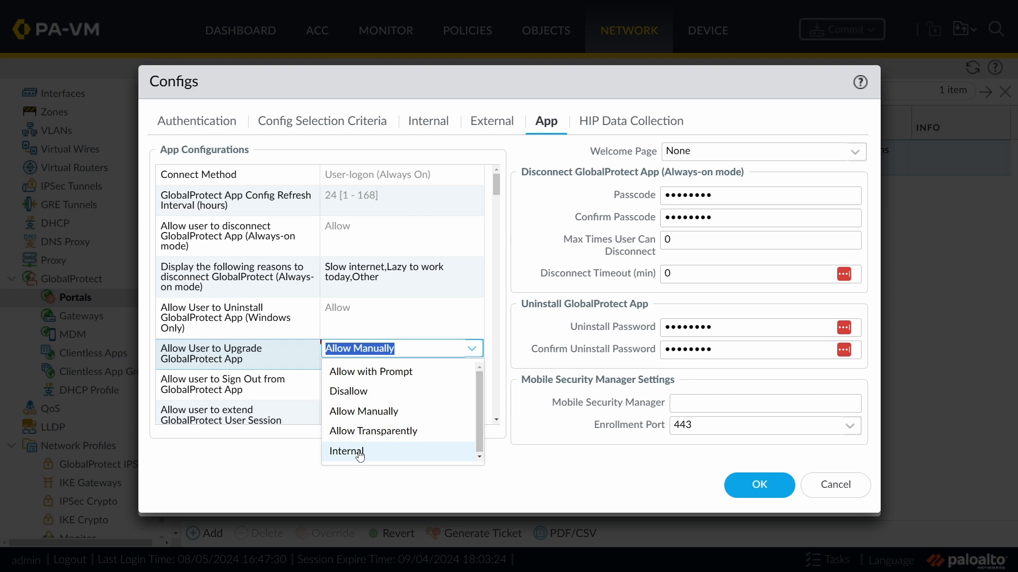
- Set Allow User to Upgrade GlobalProtect App to Allow Transparently in the auth config
{"action": "left_click", "coordinate": [425, 436]}
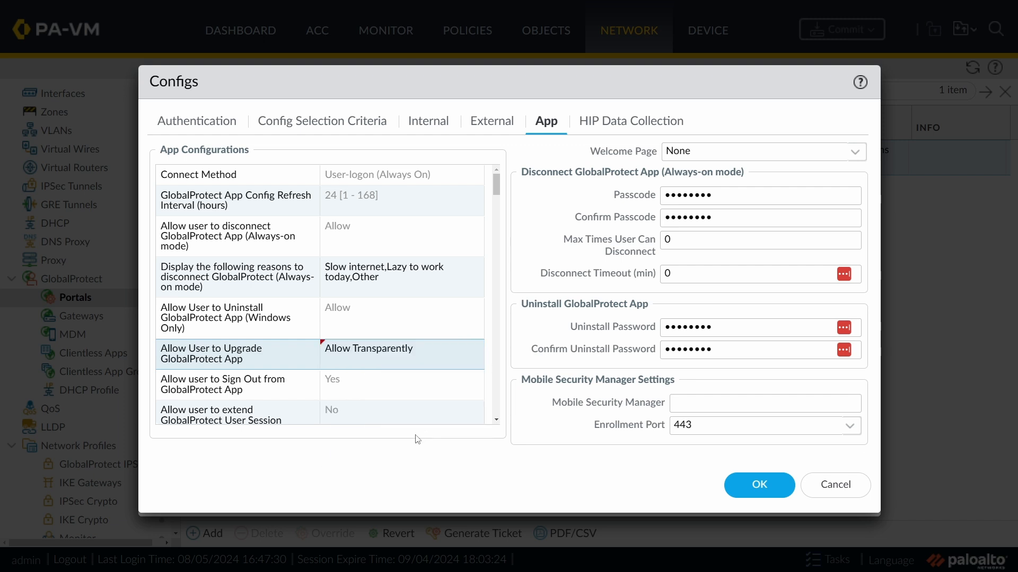
{"action": "left_click", "coordinate": [438, 352]}
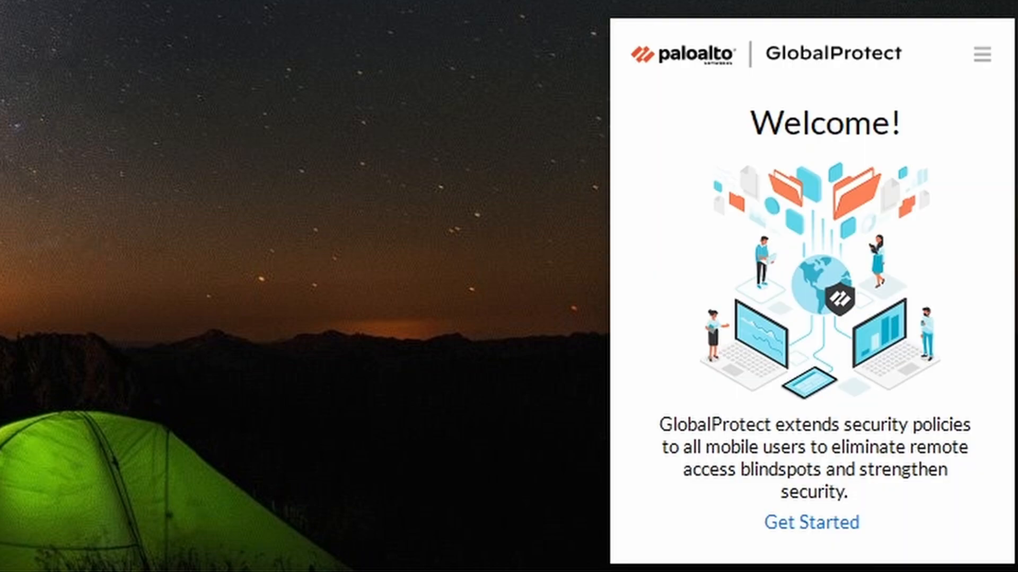
- Switch to the GlobalProtect client, get past its welcome page and connect to portal vpn.netsums.com with the account username and password
{"action": "left_click", "coordinate": [803, 525]}
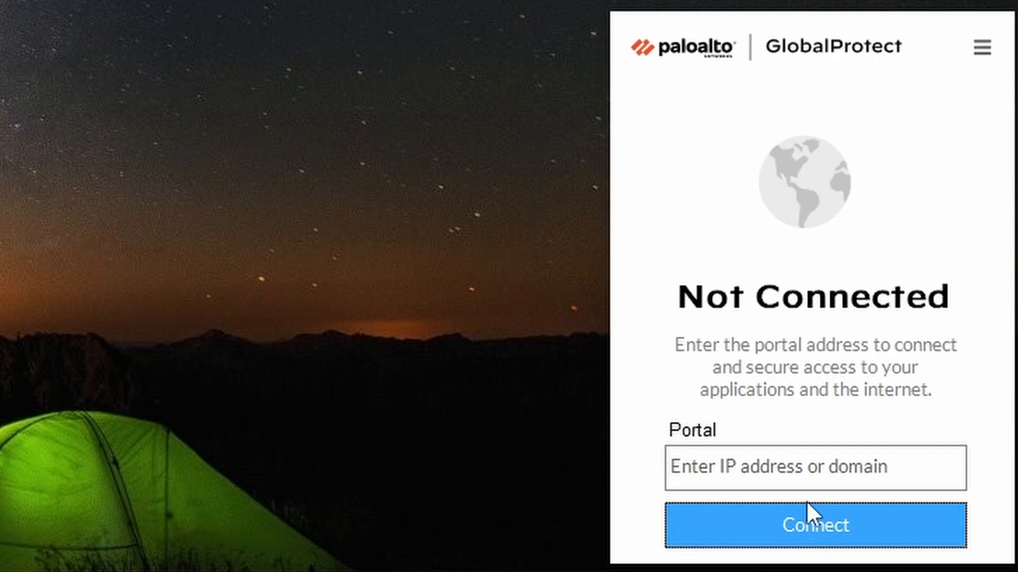
{"action": "left_click", "coordinate": [806, 485]}
{"action": "type", "text": "vpn.netsums.com"}
{"action": "key", "text": "Return"}
{"action": "type", "text": "rica"}
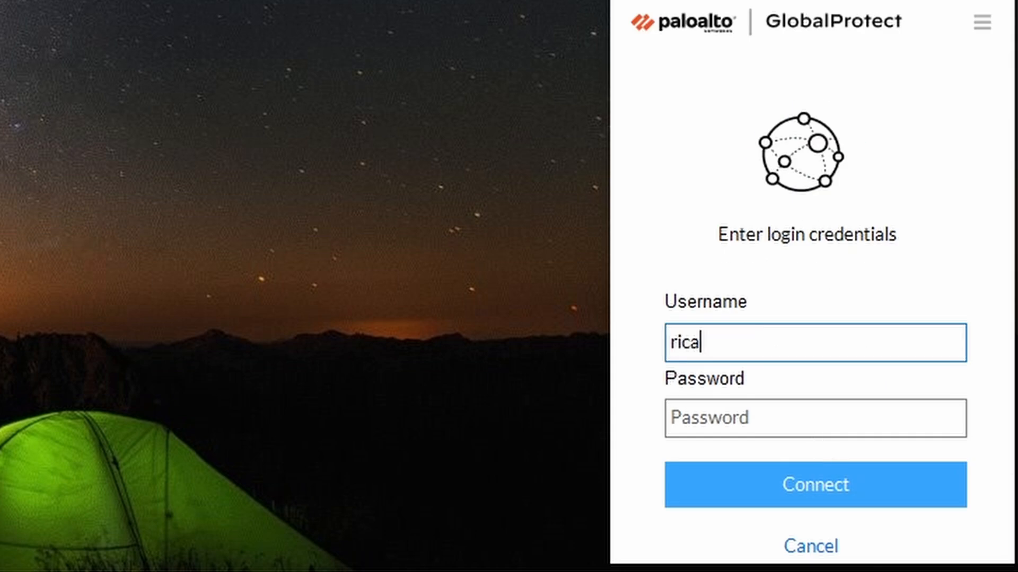
{"action": "type", "text": "rdo"}
{"action": "key", "text": "Tab"}
{"action": "type", "text": "••••••••"}
{"action": "left_click", "coordinate": [828, 482]}
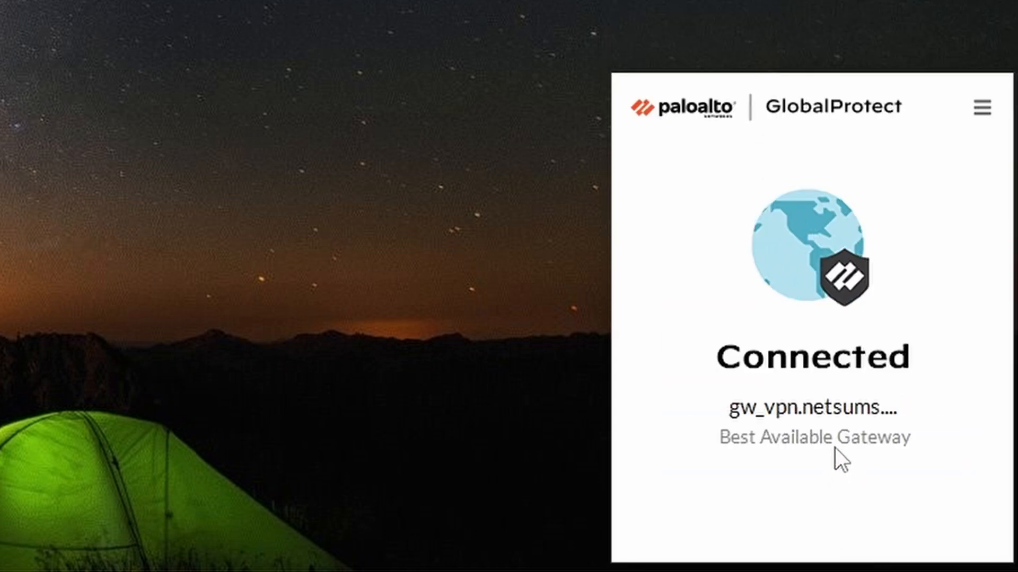
- Open the connected client's settings and check the app version on its About page
{"action": "left_click", "coordinate": [982, 108]}
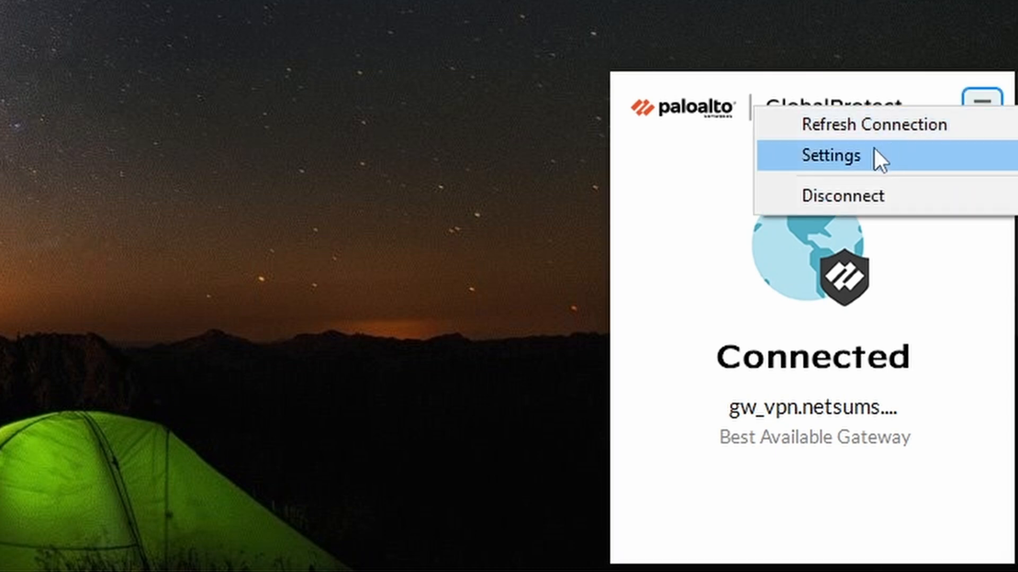
{"action": "left_click", "coordinate": [876, 154]}
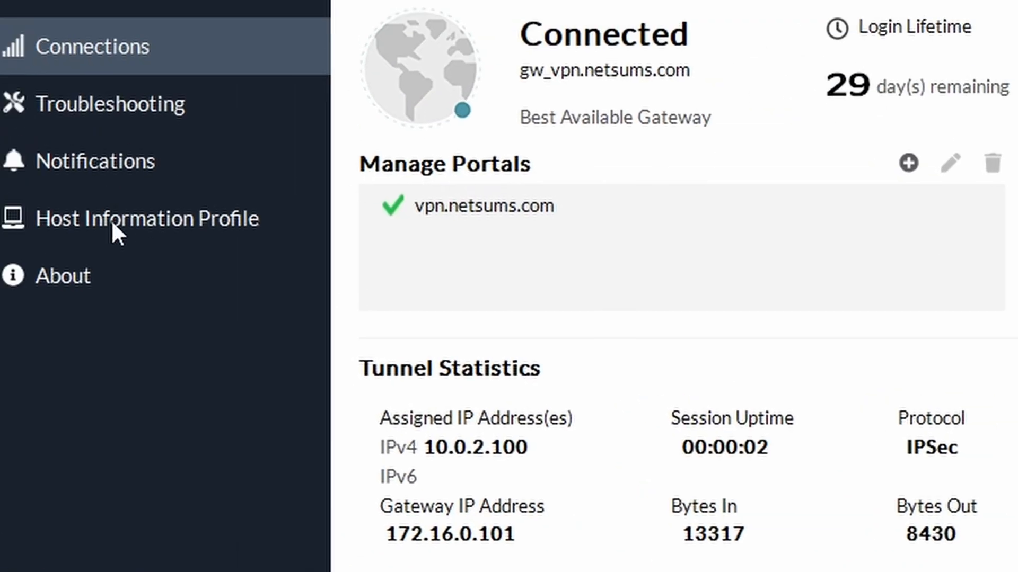
{"action": "left_click", "coordinate": [52, 272]}
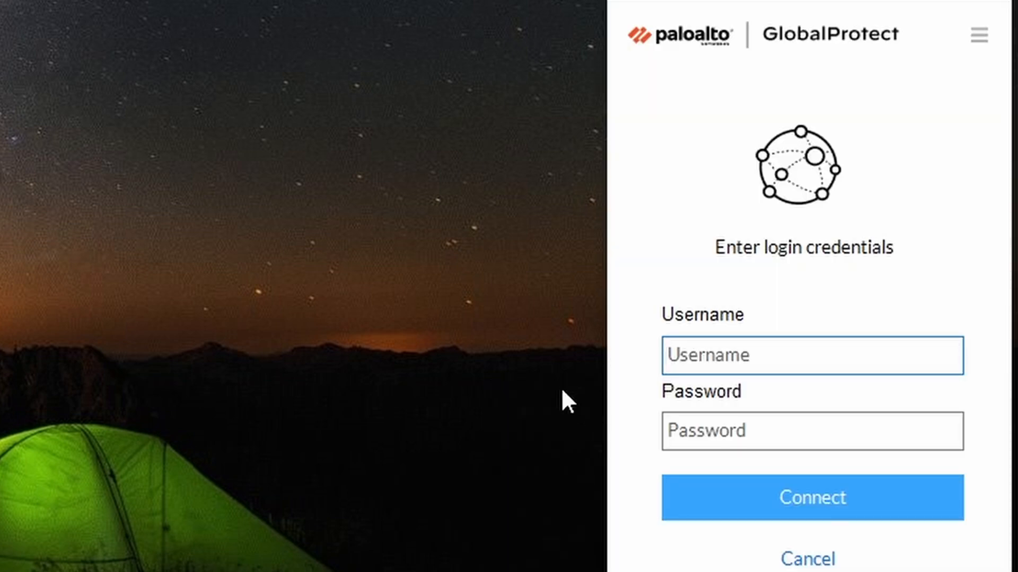
- Sign in to the client again with the account username and password, and check the version after the transparent upgrade
{"action": "left_click", "coordinate": [800, 346]}
{"action": "type", "text": "ricardo"}
{"action": "key", "text": "Tab"}
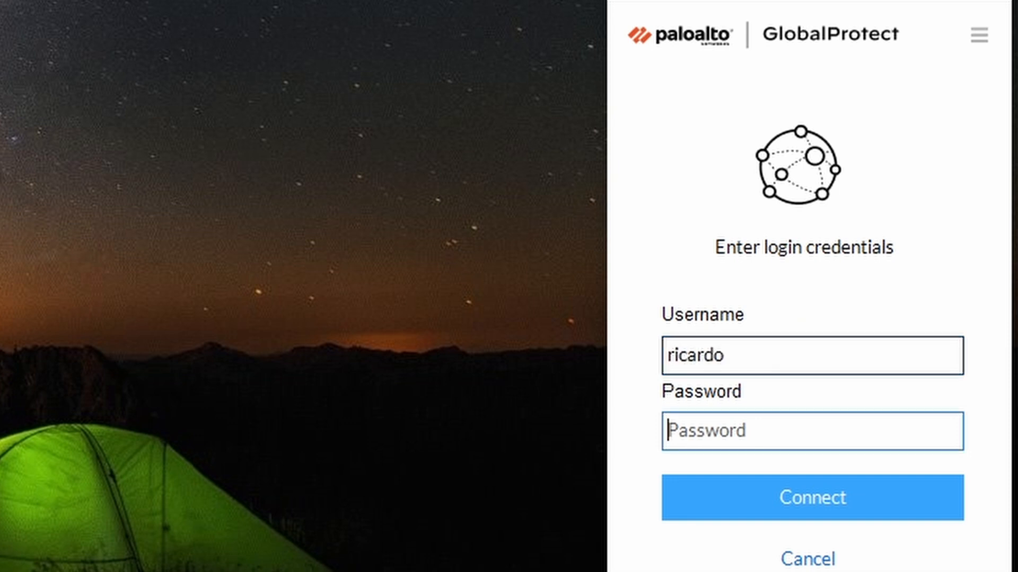
{"action": "type", "text": "*********"}
{"action": "left_click", "coordinate": [837, 495]}
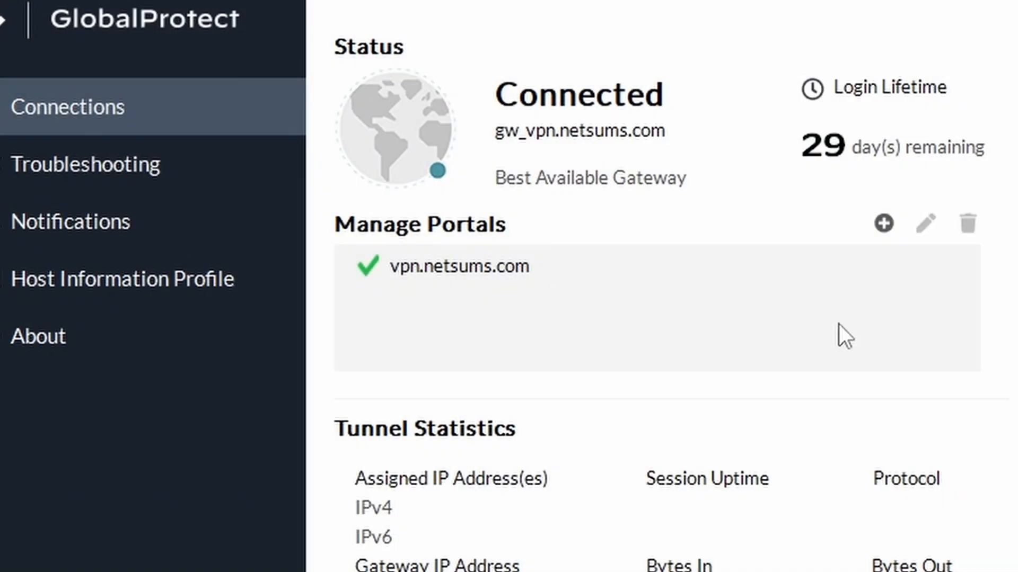
{"action": "left_click", "coordinate": [38, 339]}
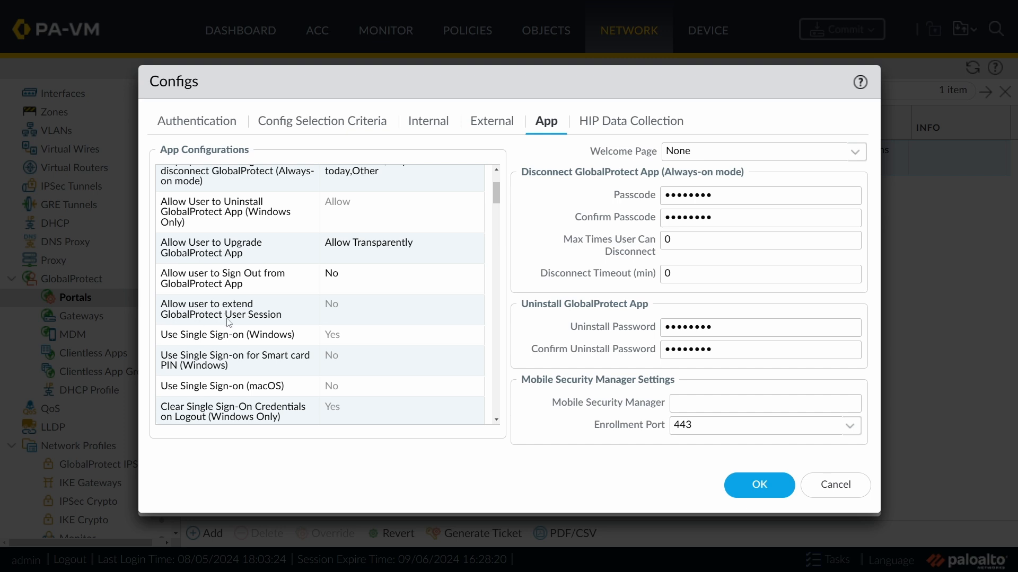
- Return to the auth config's app settings and review the options for letting users extend their GlobalProtect session
{"action": "left_click", "coordinate": [405, 314]}
{"action": "left_click", "coordinate": [389, 310]}
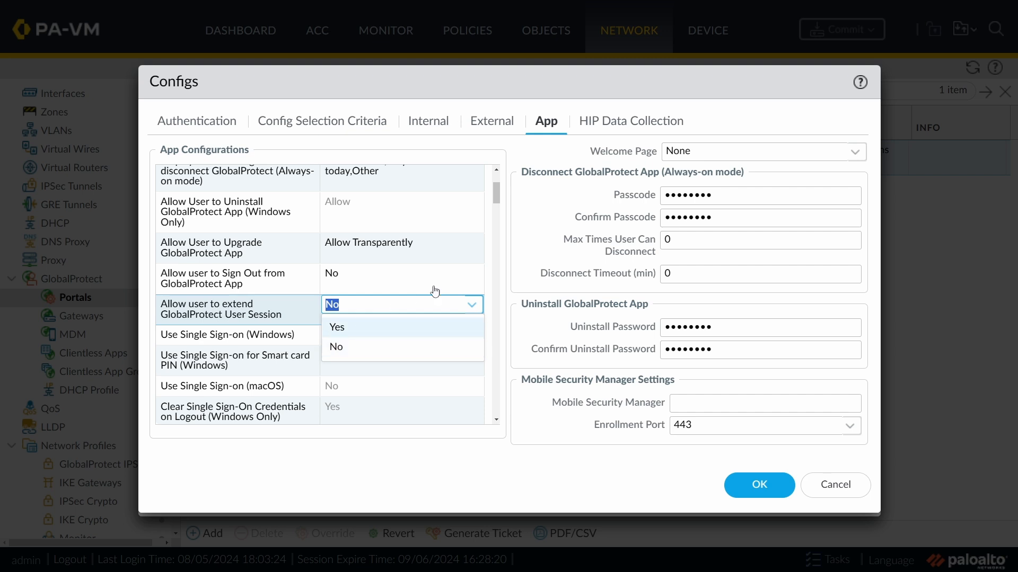
{"action": "left_click", "coordinate": [248, 312]}
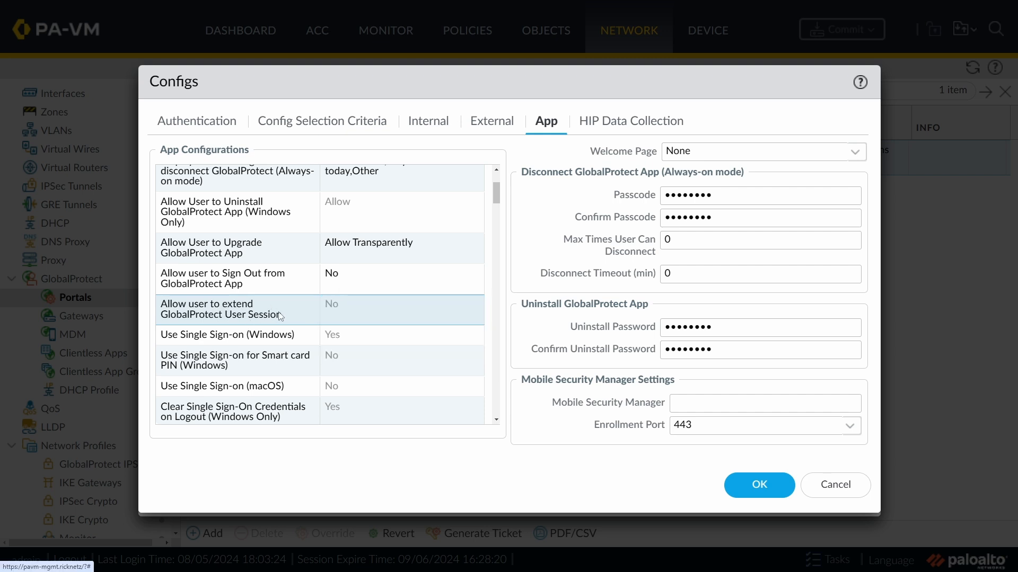
- Close the portal configuration without saving and open the agent connection settings of gateway gw_vpn.netsums.com
{"action": "left_click", "coordinate": [843, 488]}
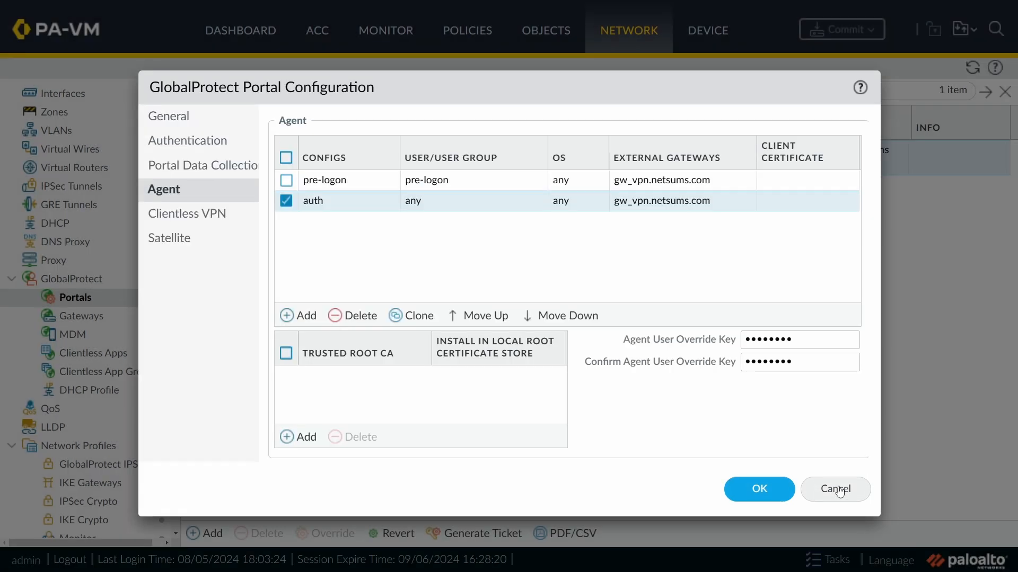
{"action": "left_click", "coordinate": [840, 490]}
{"action": "left_click", "coordinate": [96, 316]}
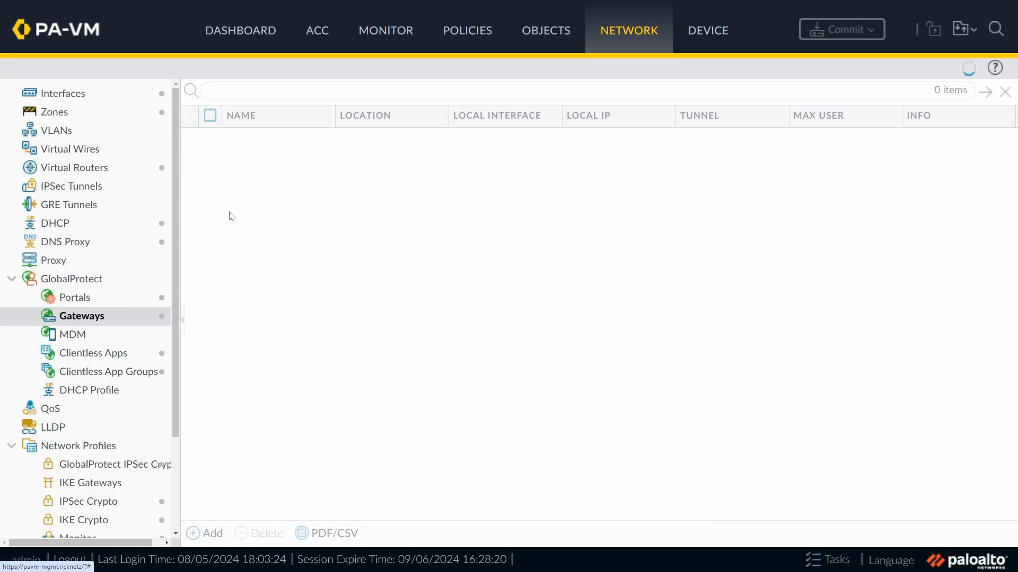
{"action": "left_click", "coordinate": [267, 138]}
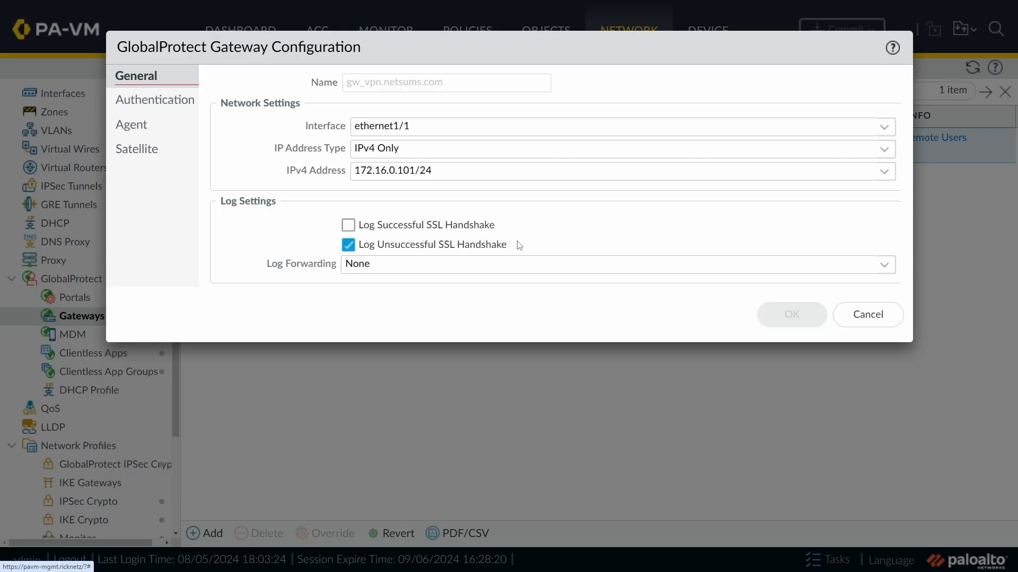
{"action": "left_click", "coordinate": [137, 125]}
{"action": "left_click", "coordinate": [358, 86]}
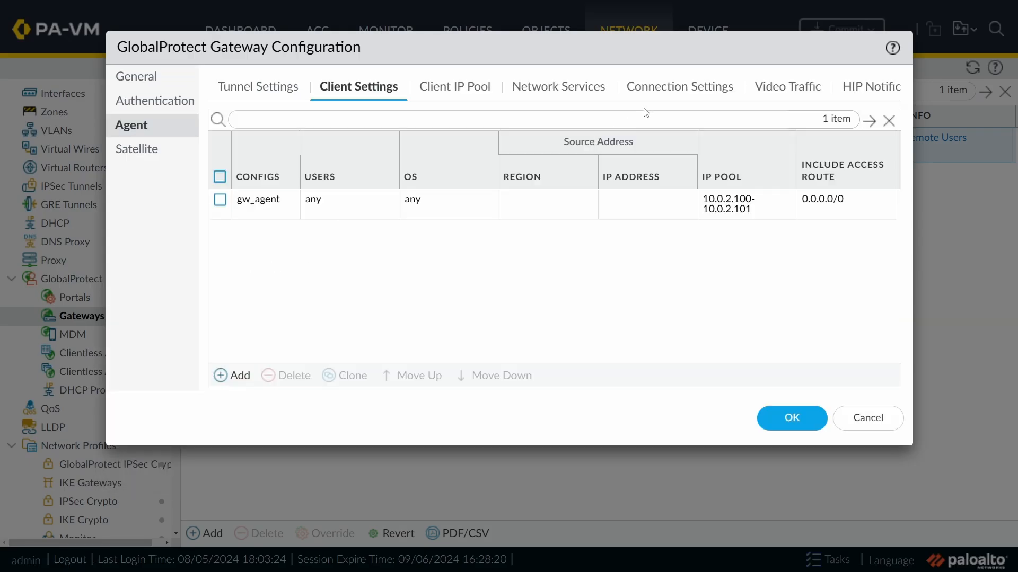
{"action": "left_click", "coordinate": [713, 88]}
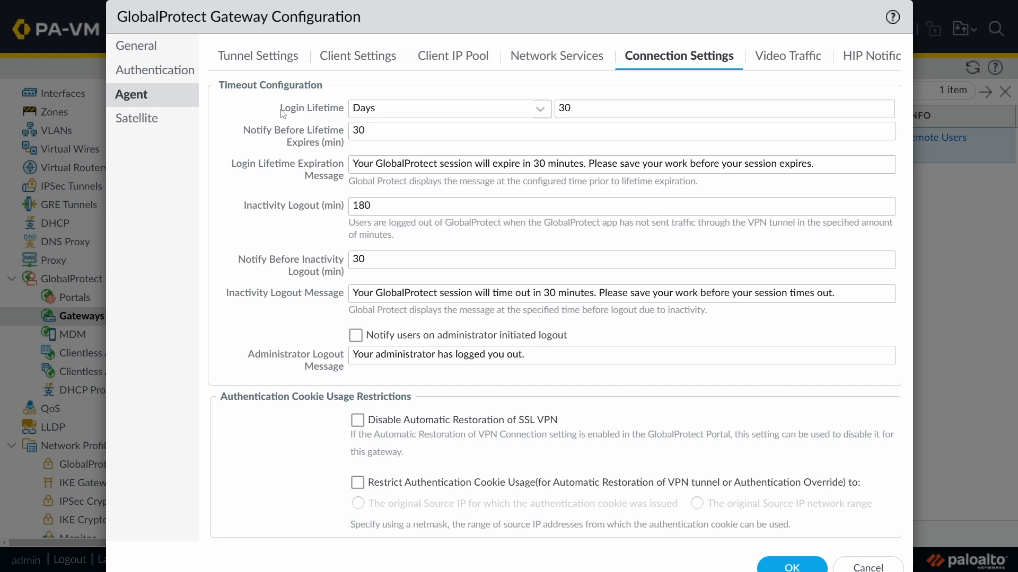
- Try setting the gateway's login lifetime to 60 minutes, review the lifetime expiration message and discard the gateway changes
{"action": "left_click_drag", "start_coordinate": [280, 108], "coordinate": [346, 110]}
{"action": "left_click", "coordinate": [344, 122]}
{"action": "left_click", "coordinate": [541, 109]}
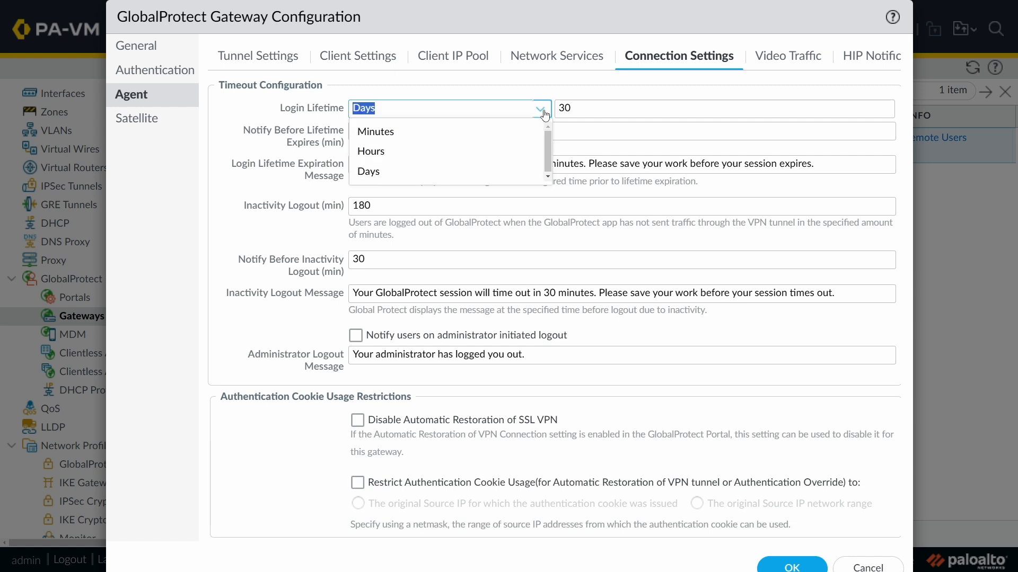
{"action": "left_click", "coordinate": [375, 132]}
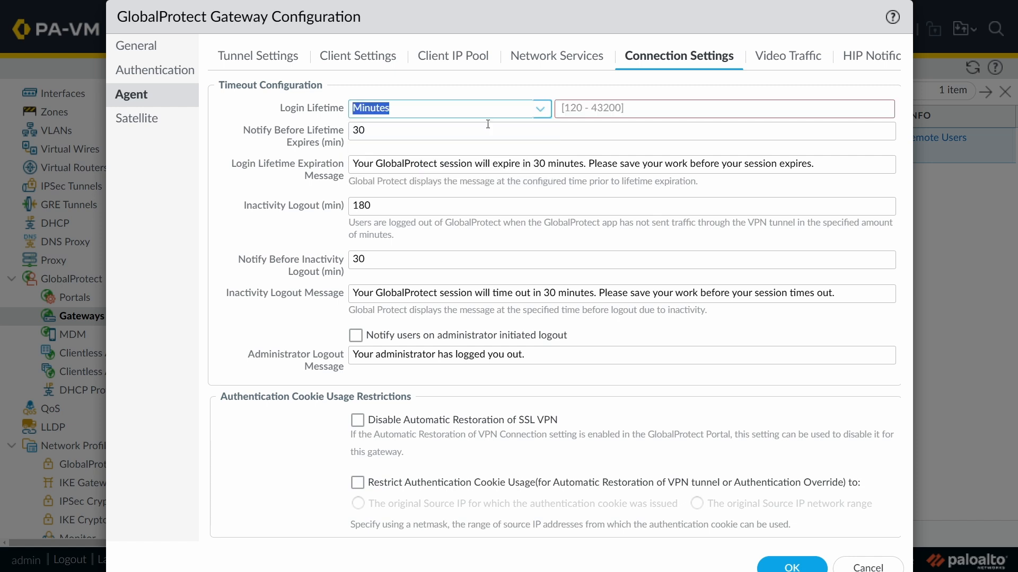
{"action": "left_click", "coordinate": [593, 110]}
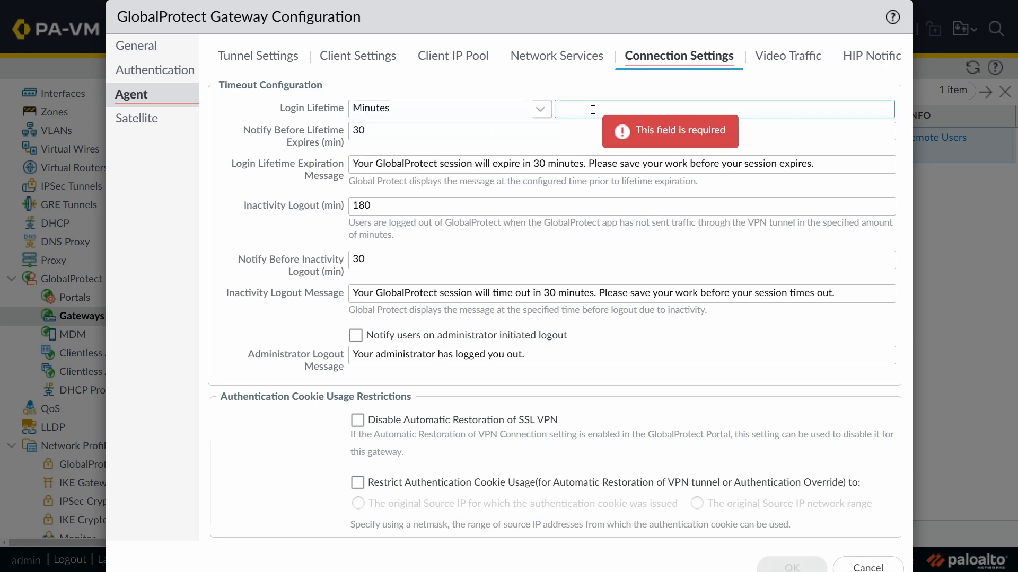
{"action": "type", "text": "60"}
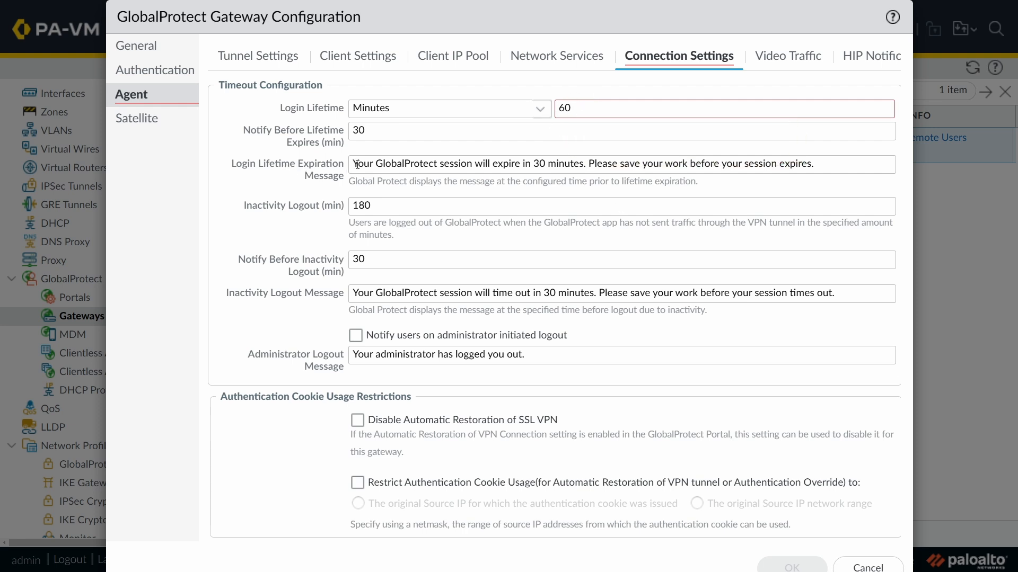
{"action": "left_click_drag", "start_coordinate": [353, 165], "coordinate": [473, 164]}
{"action": "left_click", "coordinate": [868, 567]}
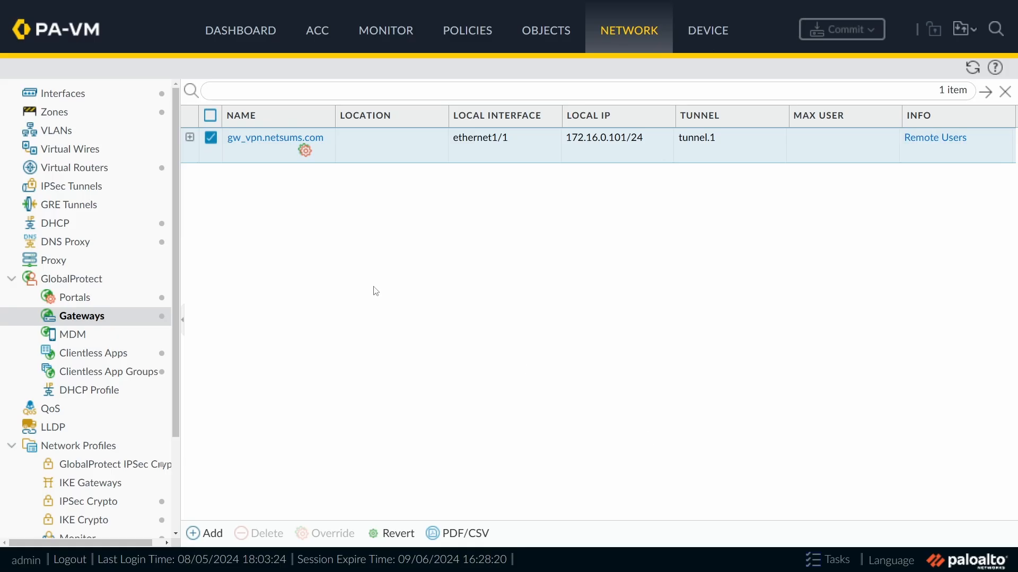
- Reopen the GlobalProtect portal's auth agent config and bring up its app settings
{"action": "left_click", "coordinate": [75, 298]}
{"action": "left_click", "coordinate": [265, 148]}
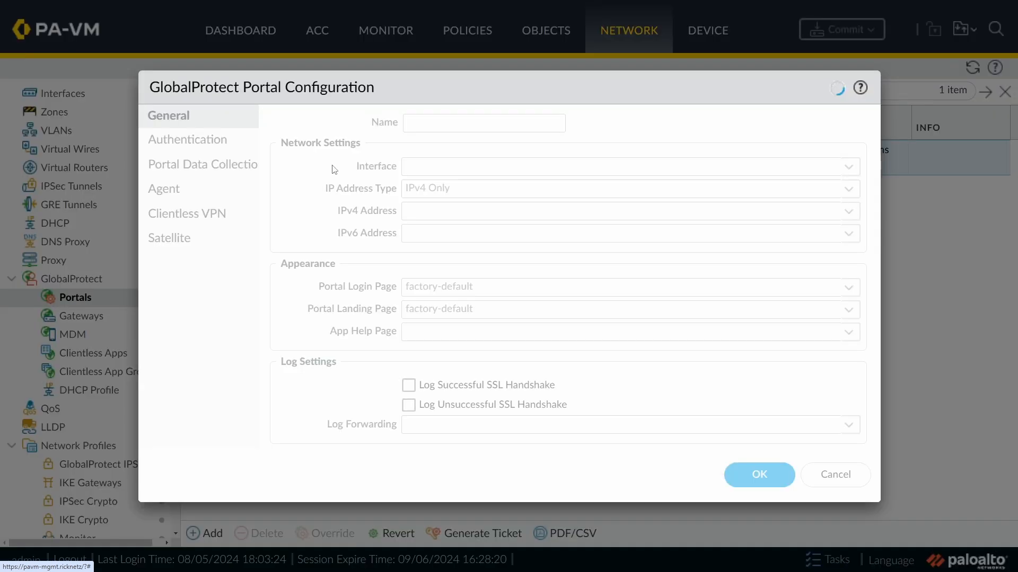
{"action": "left_click", "coordinate": [163, 189]}
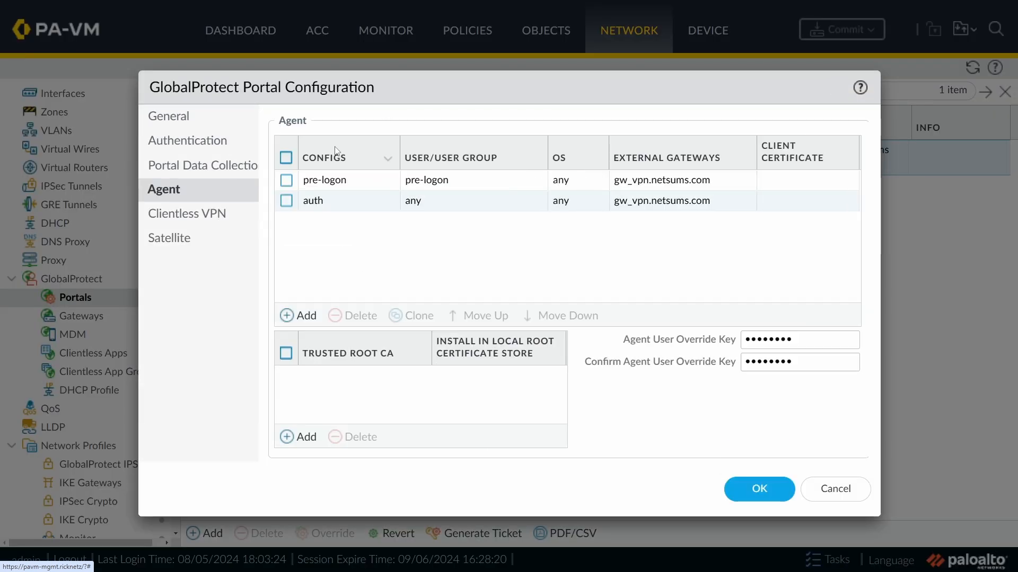
{"action": "left_click", "coordinate": [315, 204]}
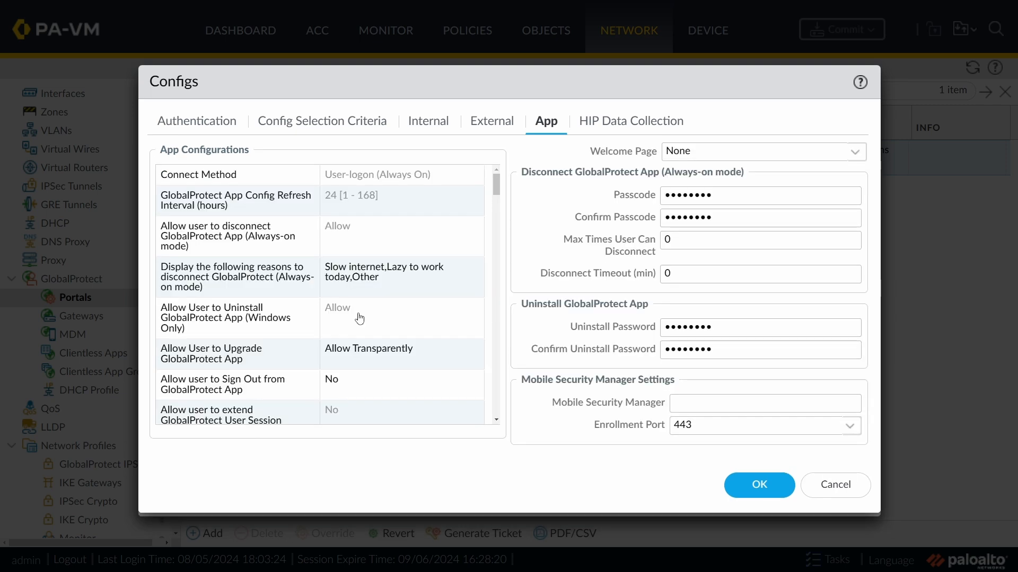
{"action": "scroll", "coordinate": [416, 332], "scroll_direction": "down", "scroll_amount": 1}
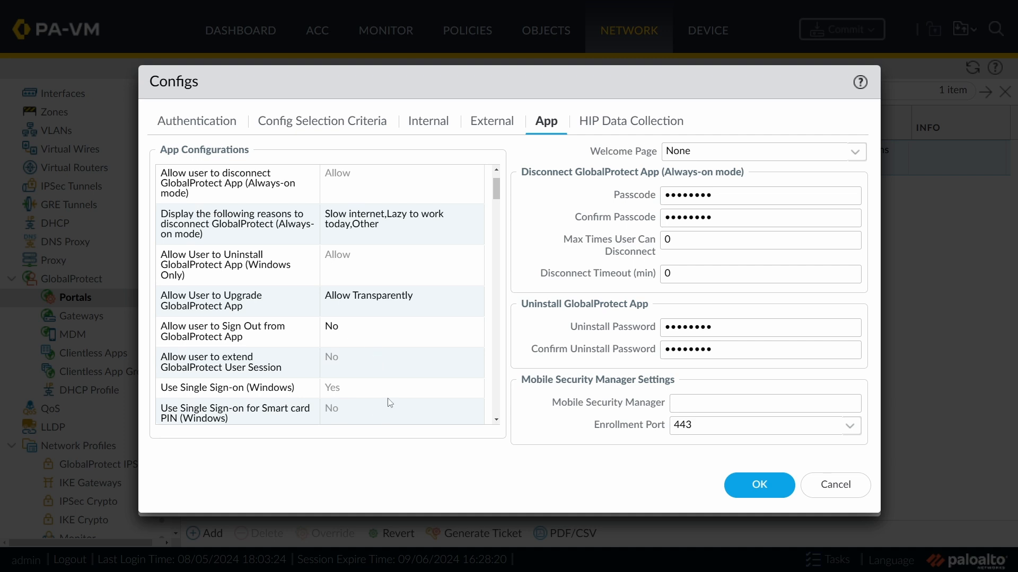
- Try allowing users to extend their GlobalProtect session, and set the option back to No
{"action": "left_click", "coordinate": [392, 365]}
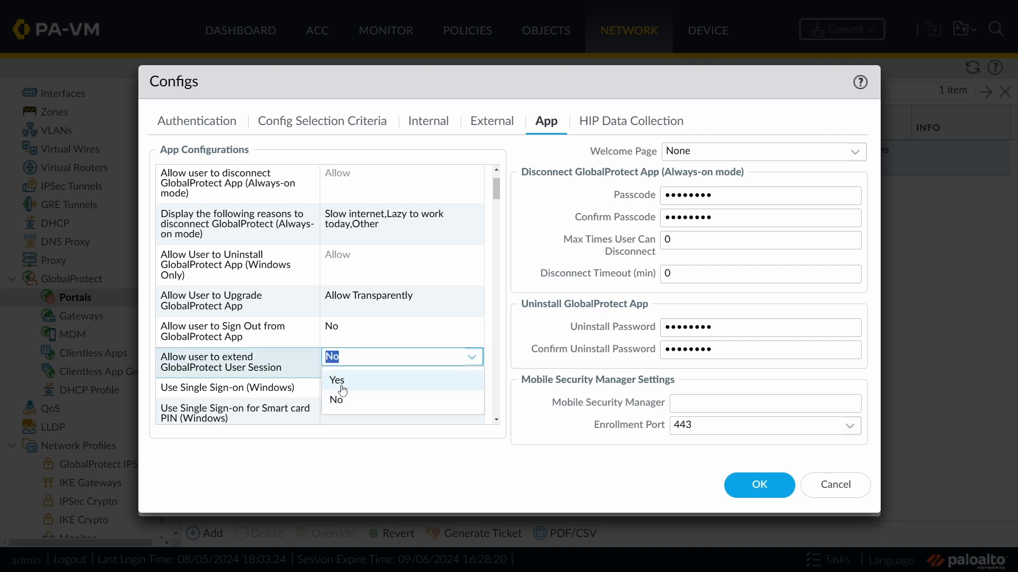
{"action": "left_click", "coordinate": [353, 382]}
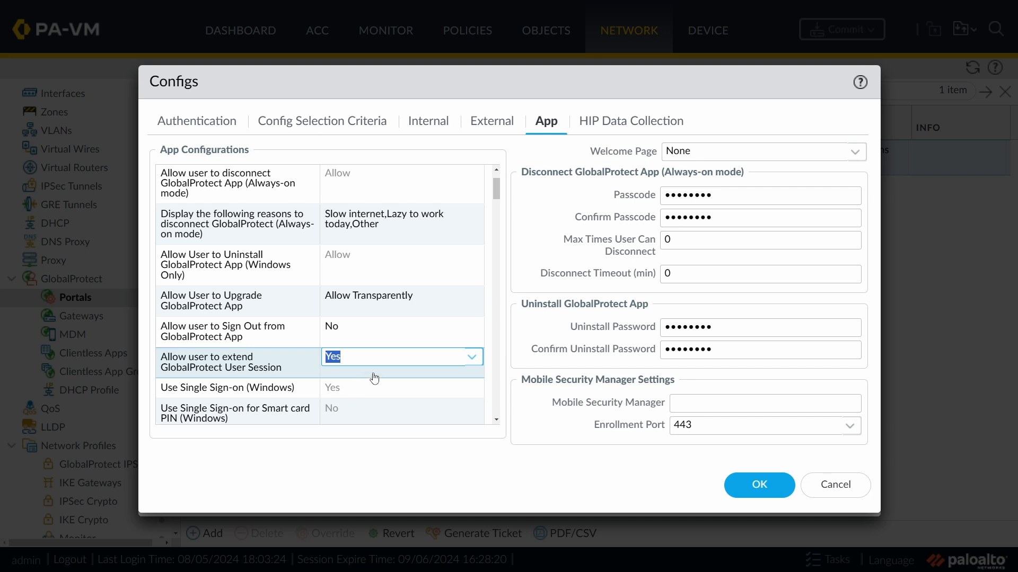
{"action": "left_click", "coordinate": [471, 356]}
{"action": "left_click", "coordinate": [353, 404]}
- Set Allow user to Sign Out from GlobalProtect App to Yes
{"action": "left_click", "coordinate": [419, 334]}
{"action": "left_click", "coordinate": [371, 350]}
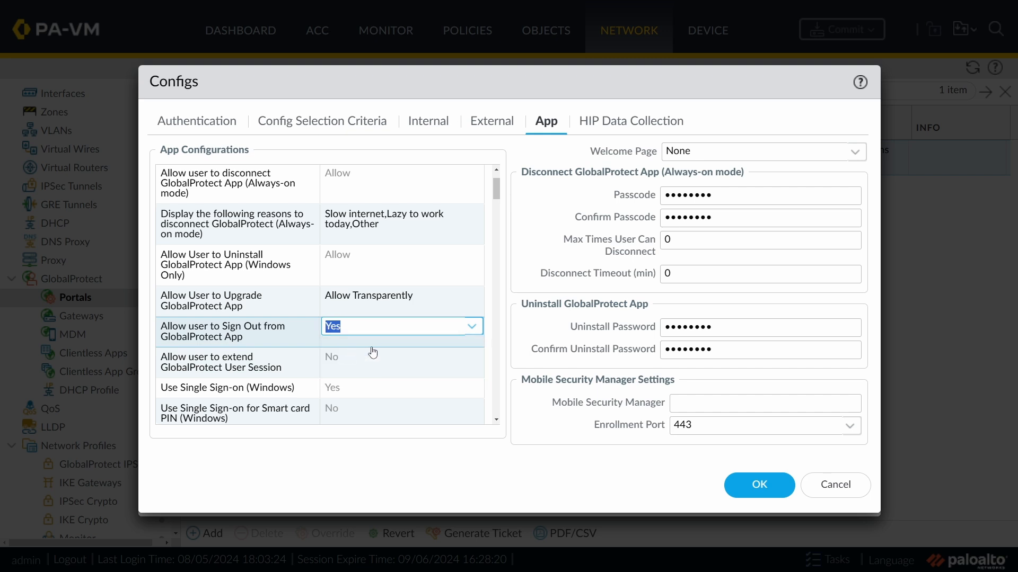
{"action": "left_click", "coordinate": [494, 362]}
- Try Yes for Use Default Browser for SAML Authentication, restore it to No and look at its choices again
{"action": "scroll", "coordinate": [495, 362], "scroll_direction": "down", "scroll_amount": 1}
{"action": "scroll", "coordinate": [425, 346], "scroll_direction": "down", "scroll_amount": 2}
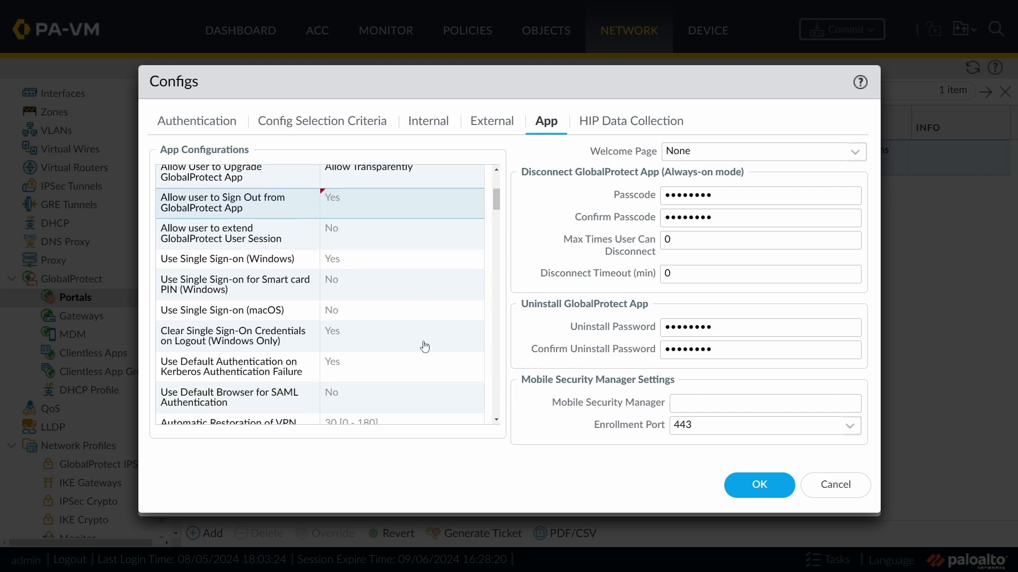
{"action": "scroll", "coordinate": [425, 346], "scroll_direction": "down", "scroll_amount": 2}
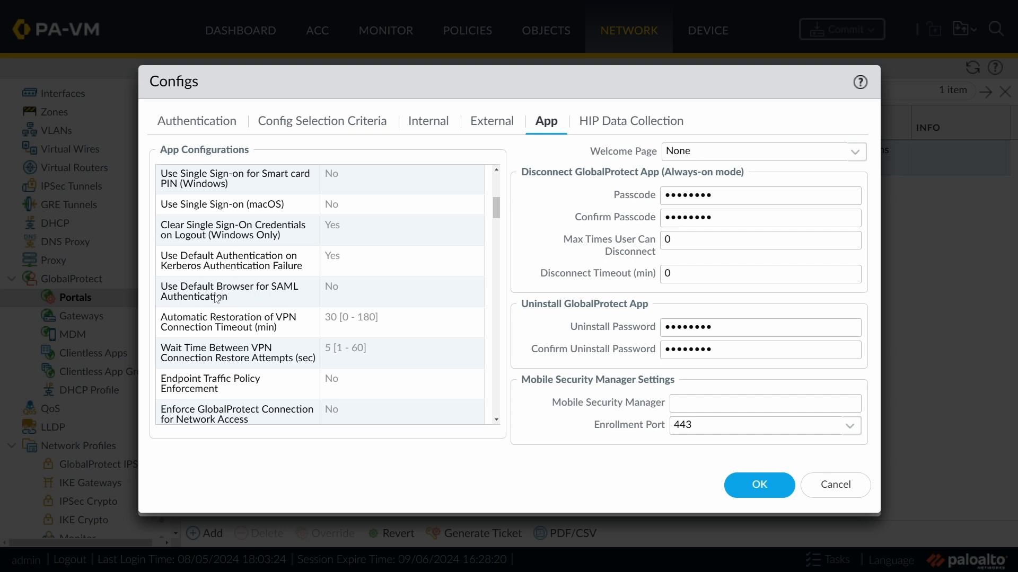
{"action": "left_click", "coordinate": [187, 293]}
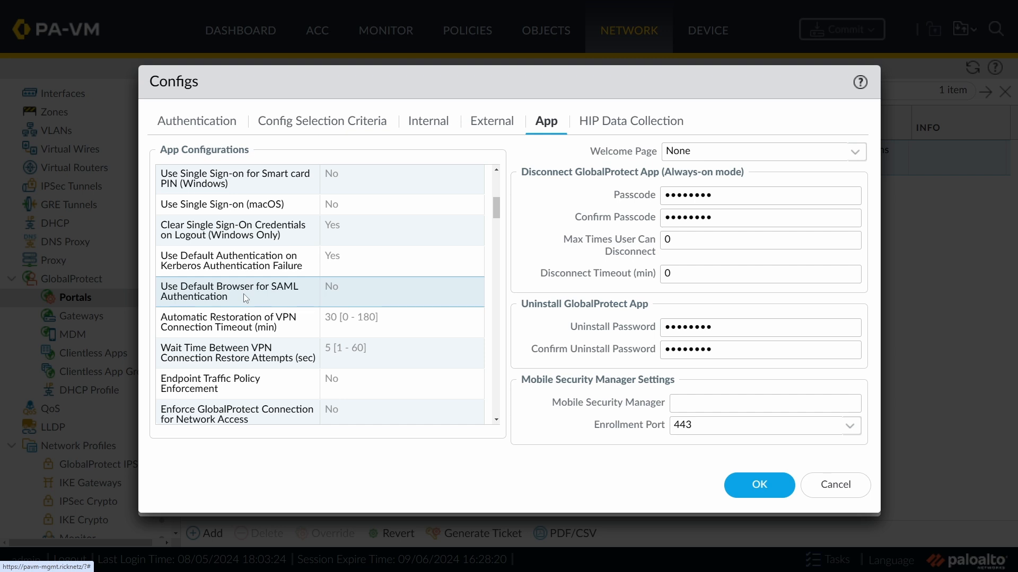
{"action": "left_click", "coordinate": [349, 288]}
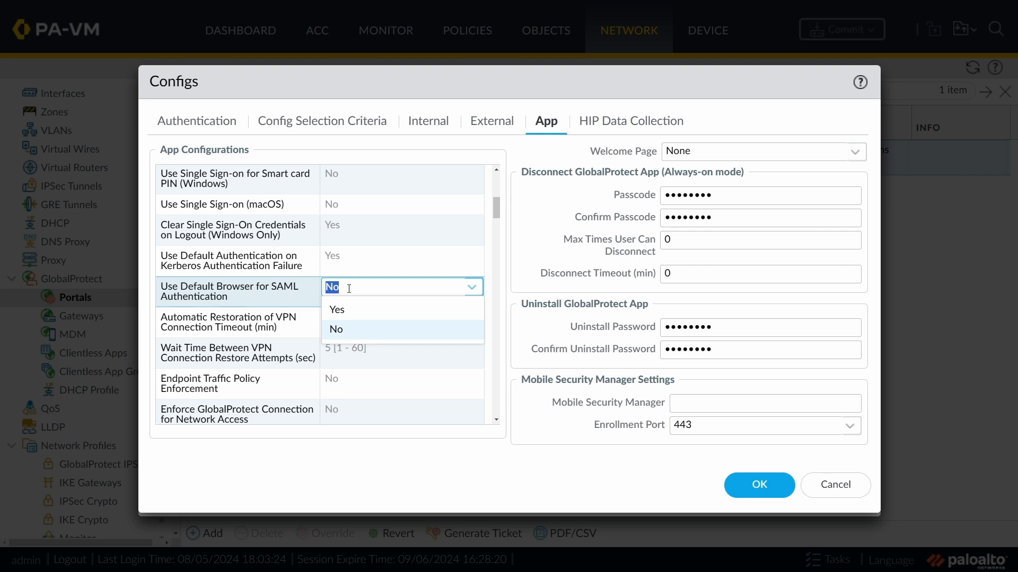
{"action": "key", "text": "Up"}
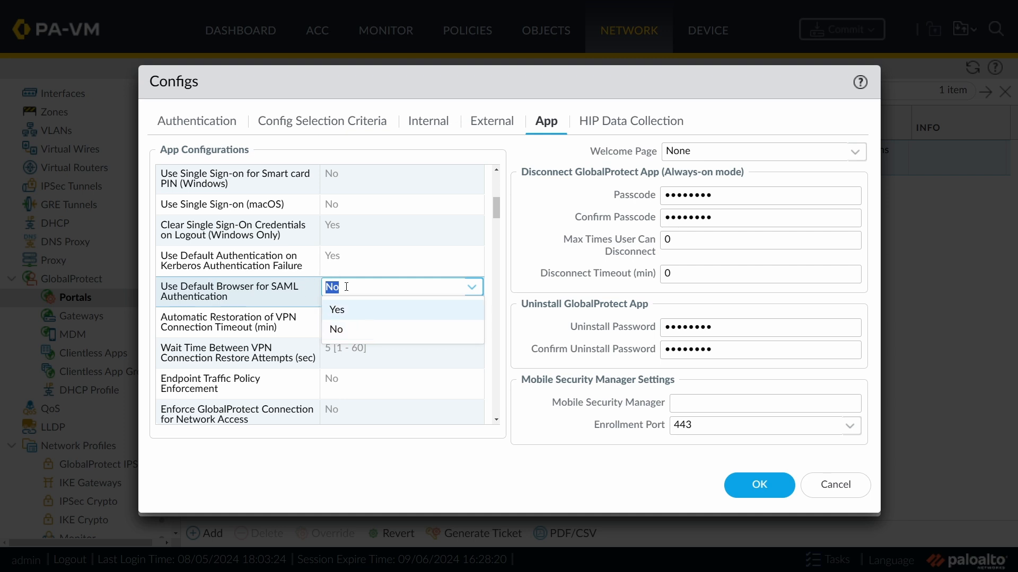
{"action": "left_click", "coordinate": [351, 315]}
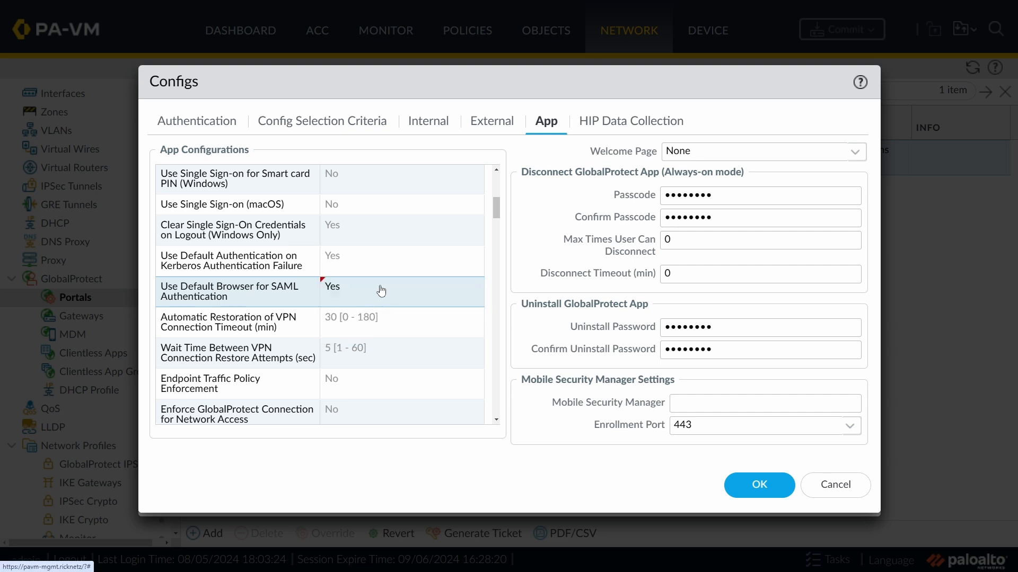
{"action": "left_click", "coordinate": [381, 291]}
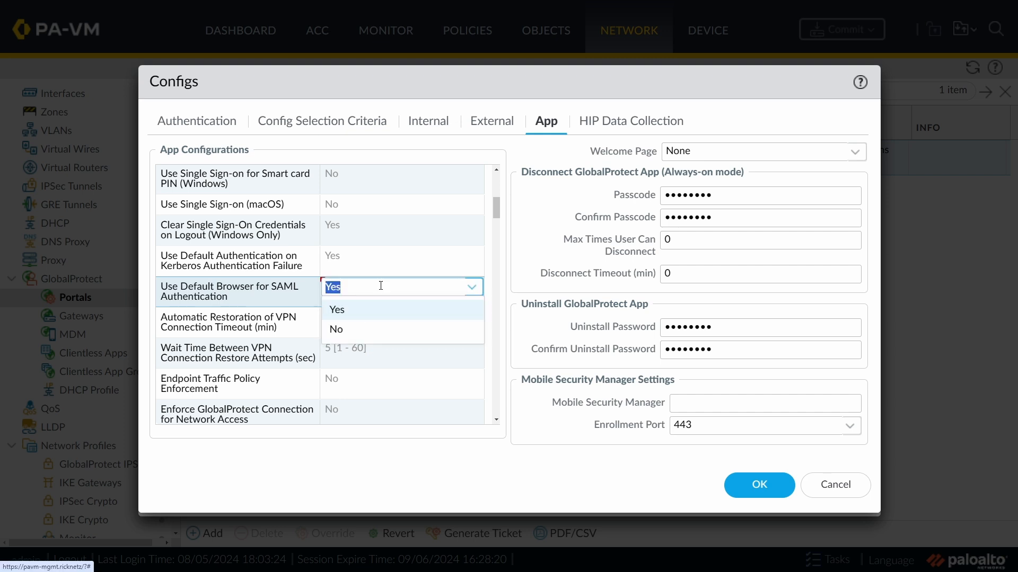
{"action": "left_click", "coordinate": [352, 328]}
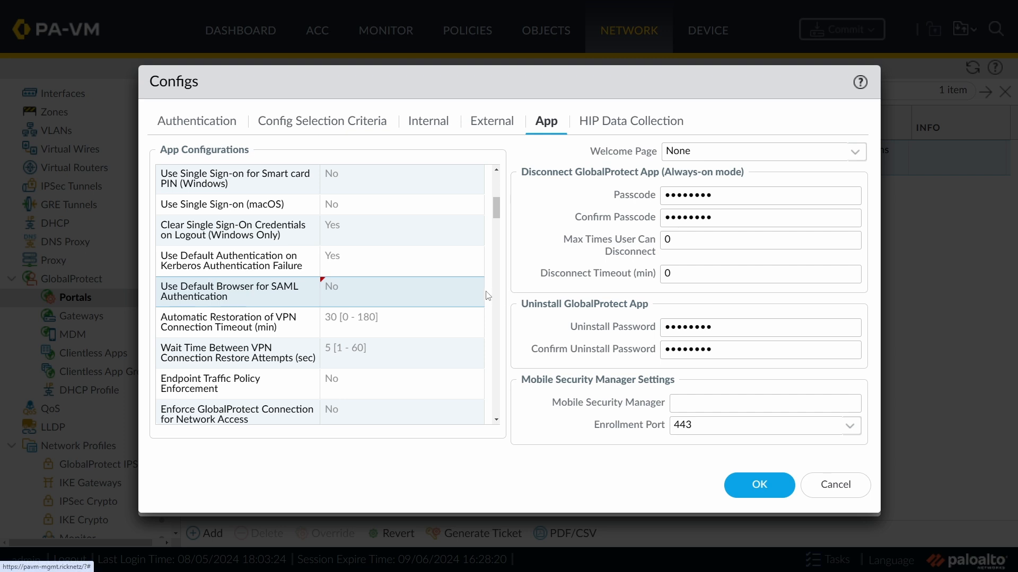
{"action": "left_click", "coordinate": [353, 291]}
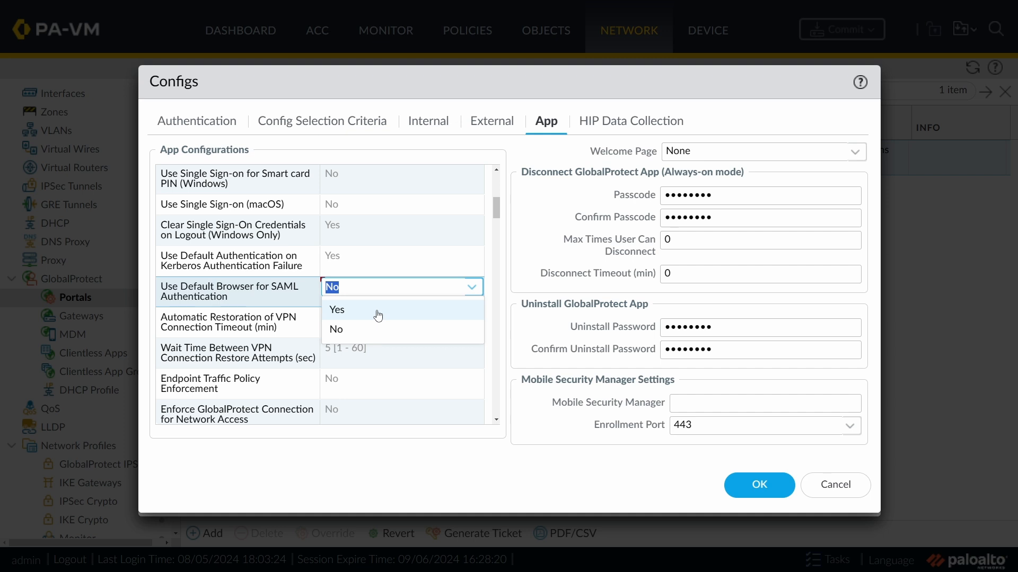
- Find the Client Certificate Store Lookup setting among the app configurations and view its available options
{"action": "scroll", "coordinate": [455, 353], "scroll_direction": "down", "scroll_amount": 4}
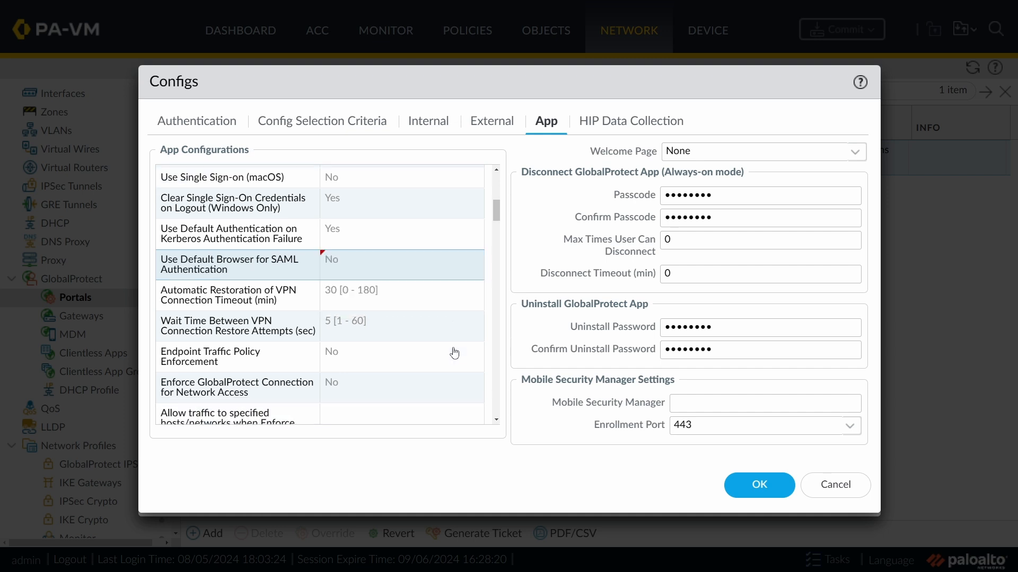
{"action": "scroll", "coordinate": [454, 353], "scroll_direction": "down", "scroll_amount": 10}
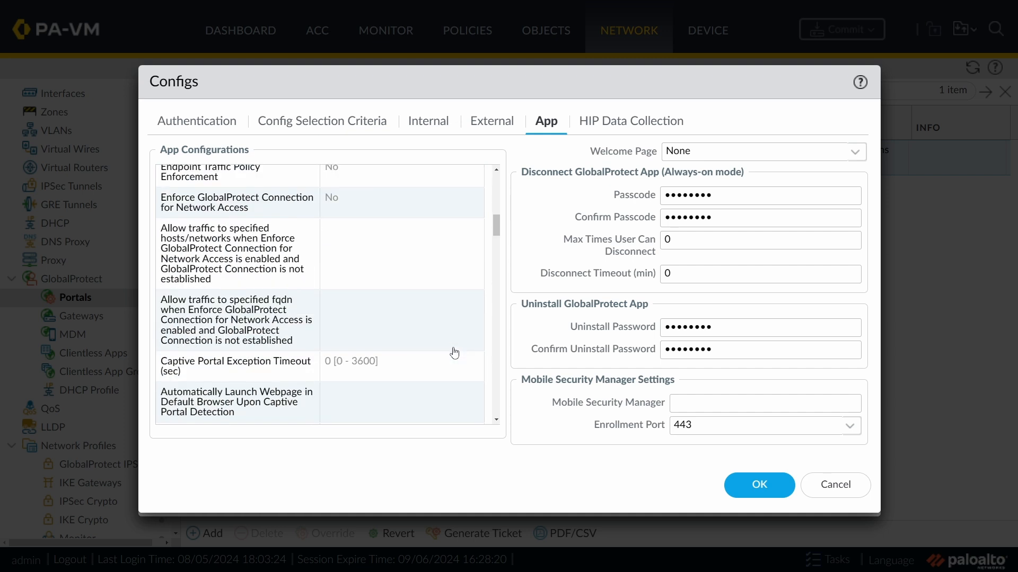
{"action": "scroll", "coordinate": [455, 353], "scroll_direction": "down", "scroll_amount": 13}
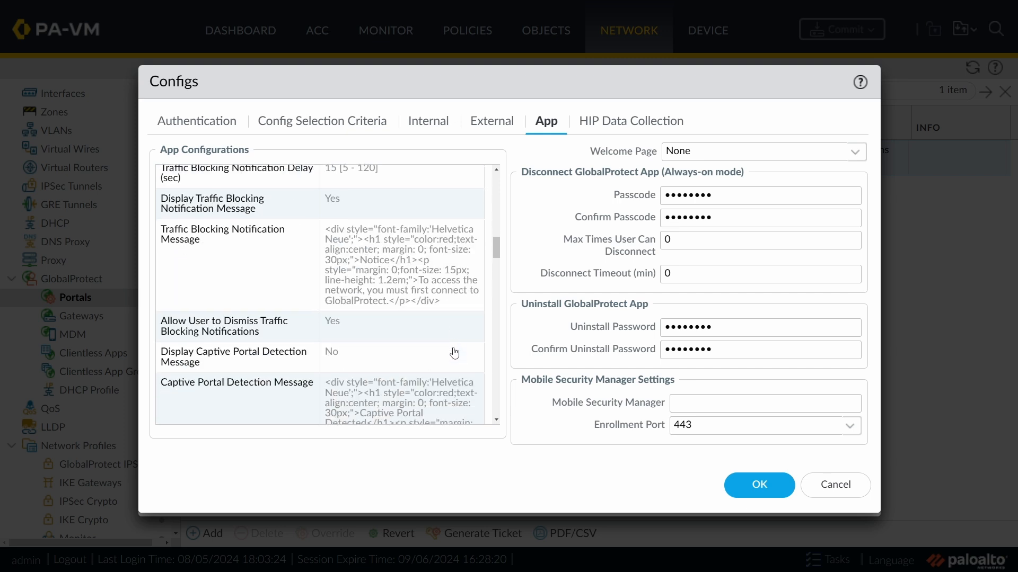
{"action": "scroll", "coordinate": [454, 352], "scroll_direction": "down", "scroll_amount": 4}
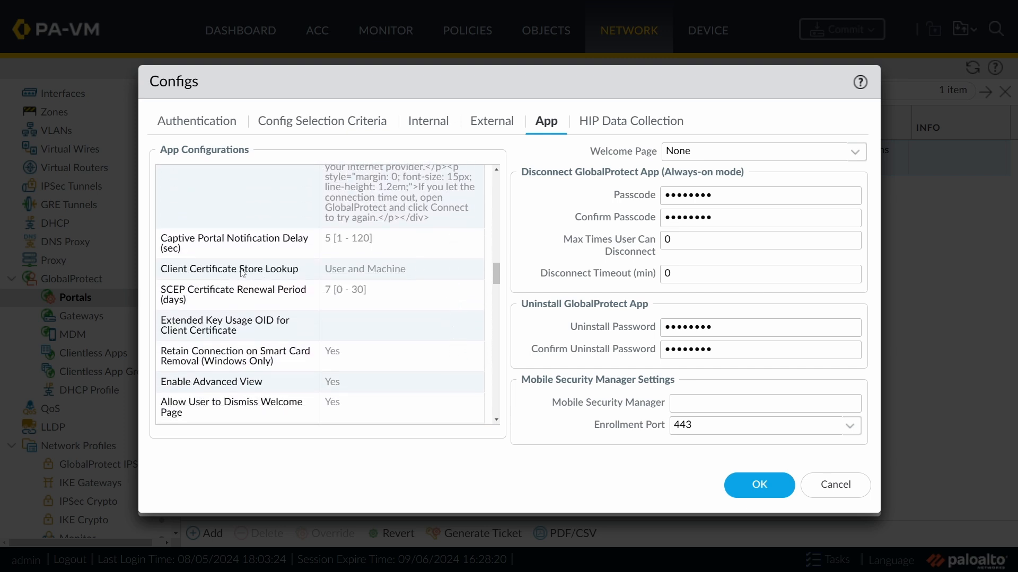
{"action": "left_click", "coordinate": [444, 271]}
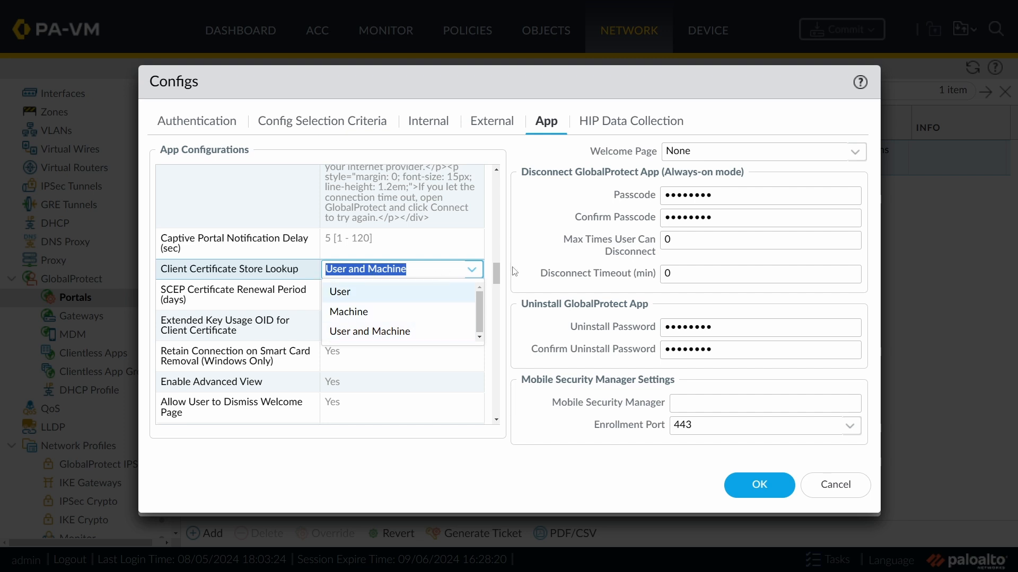
- Set Allow User to Change Portal Address to No in the app configurations
{"action": "scroll", "coordinate": [450, 277], "scroll_direction": "down", "scroll_amount": 4}
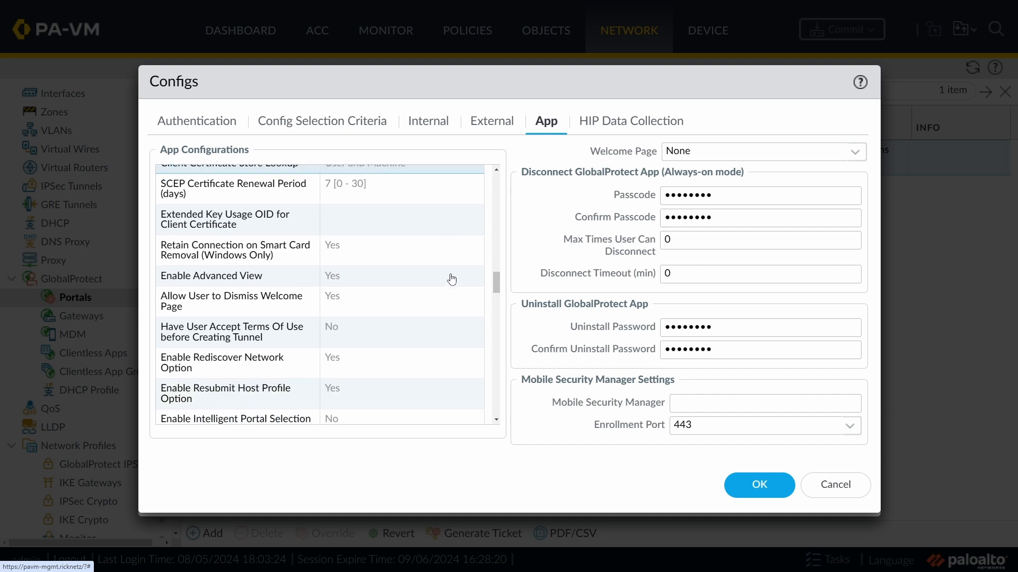
{"action": "scroll", "coordinate": [451, 279], "scroll_direction": "down", "scroll_amount": 6}
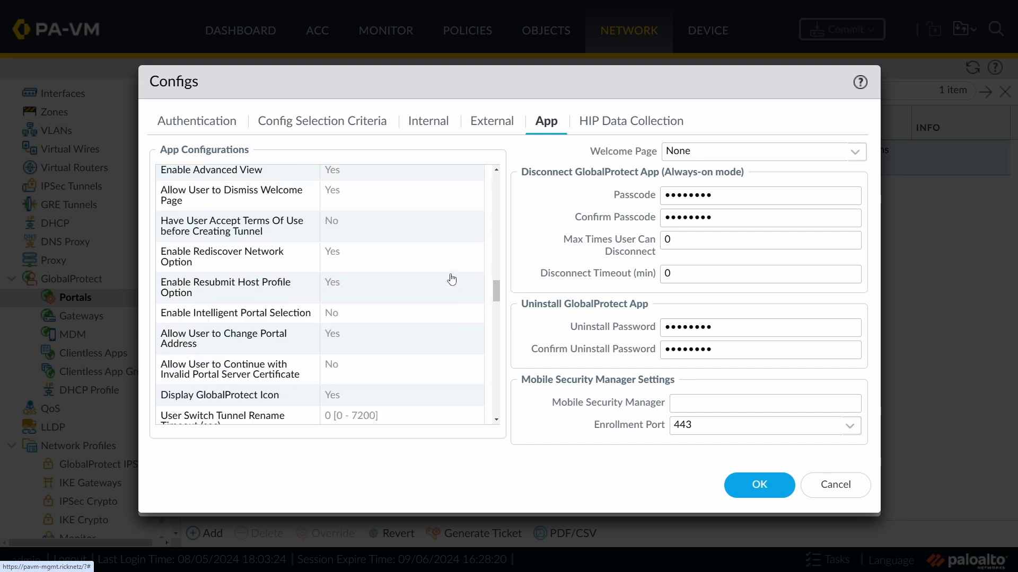
{"action": "scroll", "coordinate": [452, 279], "scroll_direction": "down", "scroll_amount": 2}
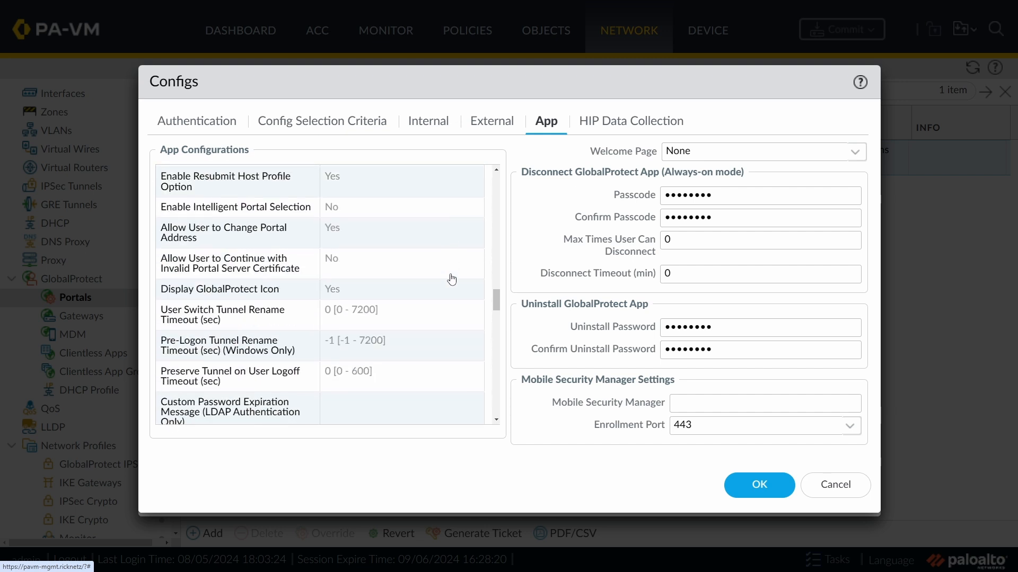
{"action": "left_click", "coordinate": [374, 231]}
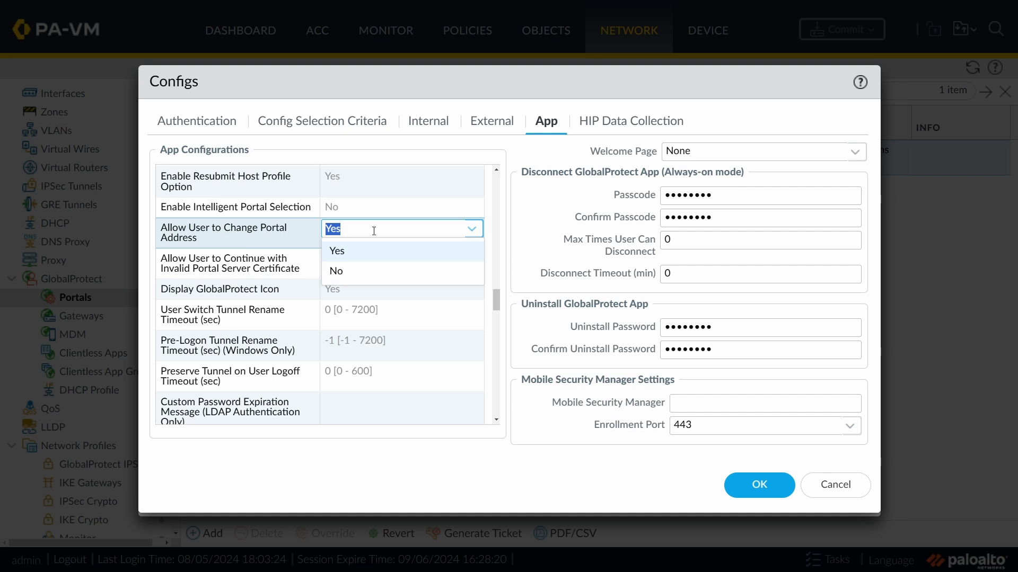
{"action": "left_click", "coordinate": [353, 273]}
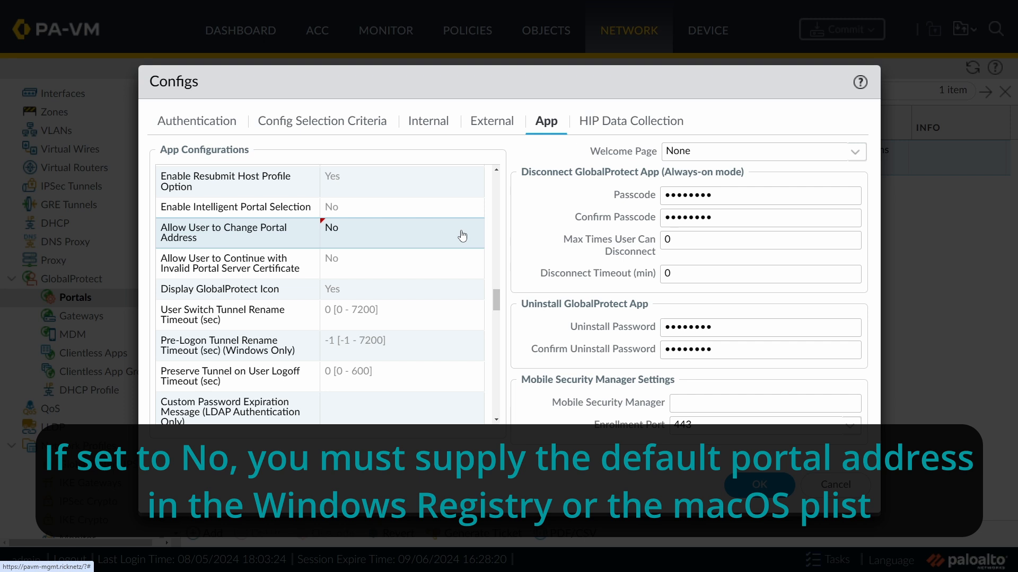
- Try 0 seconds for the Windows-only Pre-Logon Tunnel Rename Timeout
{"action": "scroll", "coordinate": [435, 238], "scroll_direction": "down", "scroll_amount": 3}
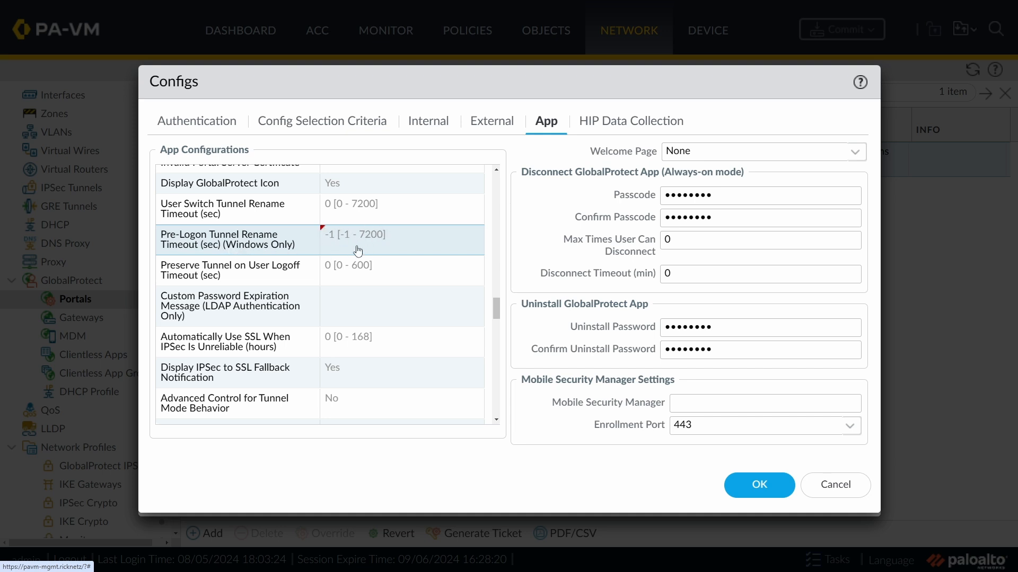
{"action": "left_click", "coordinate": [390, 235]}
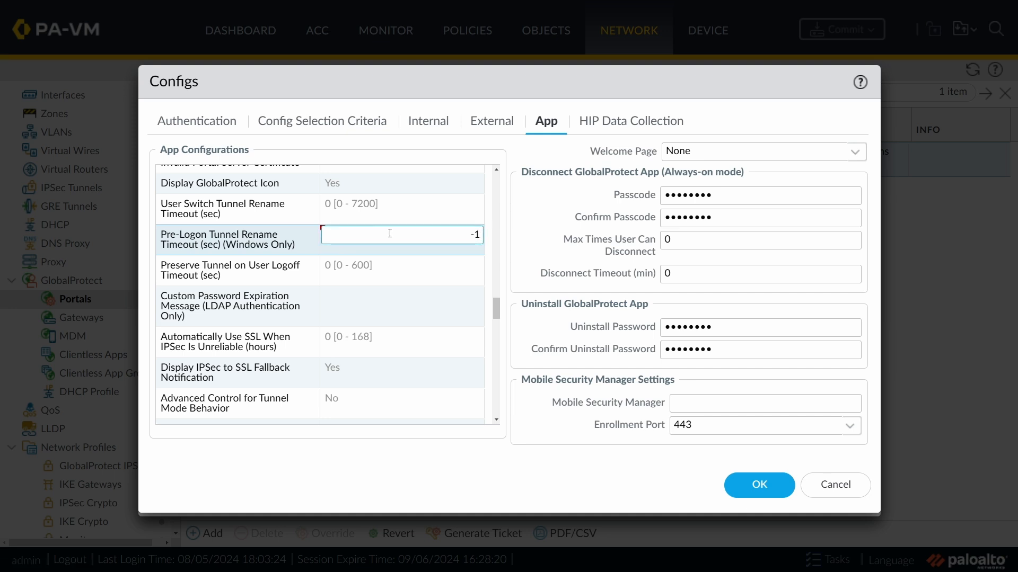
{"action": "key", "text": "BackSpace"}
{"action": "key", "text": "BackSpace"}
{"action": "type", "text": "0"}
{"action": "key", "text": "Return"}
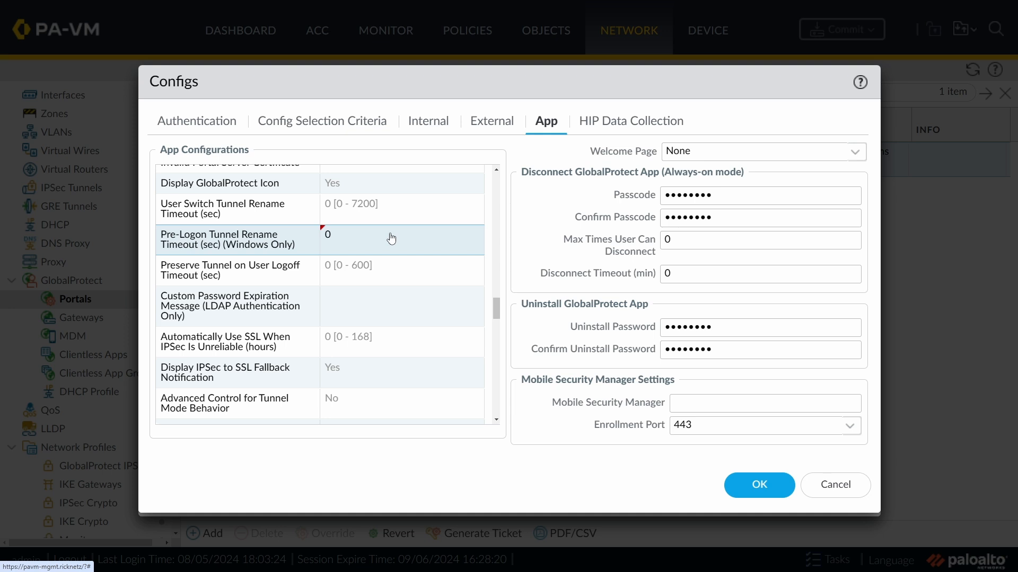
- Set the Pre-Logon Tunnel Rename Timeout (Windows Only) to 5 seconds
{"action": "left_click", "coordinate": [391, 238]}
{"action": "key", "text": "BackSpace"}
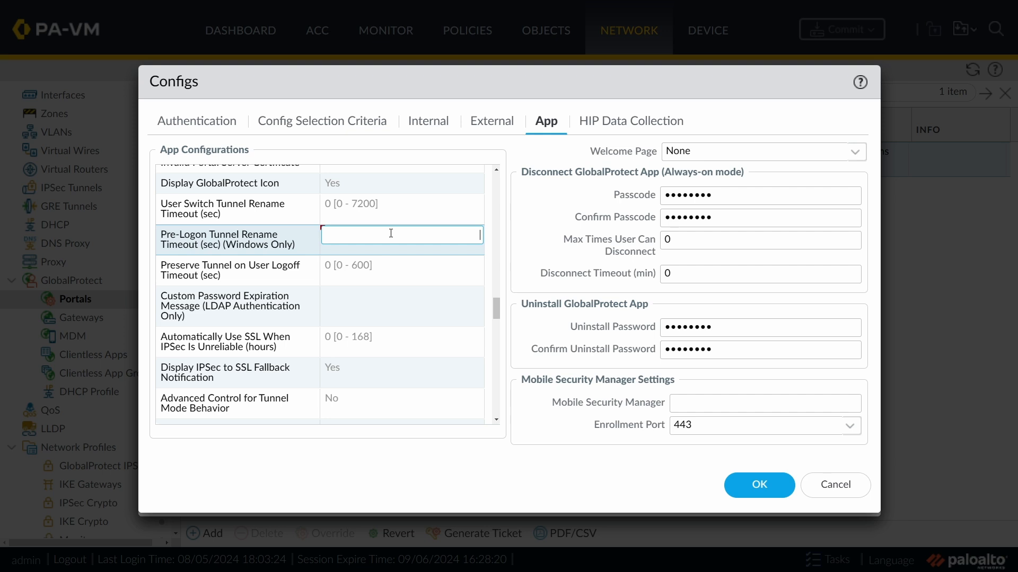
{"action": "type", "text": "5"}
{"action": "left_click", "coordinate": [204, 239]}
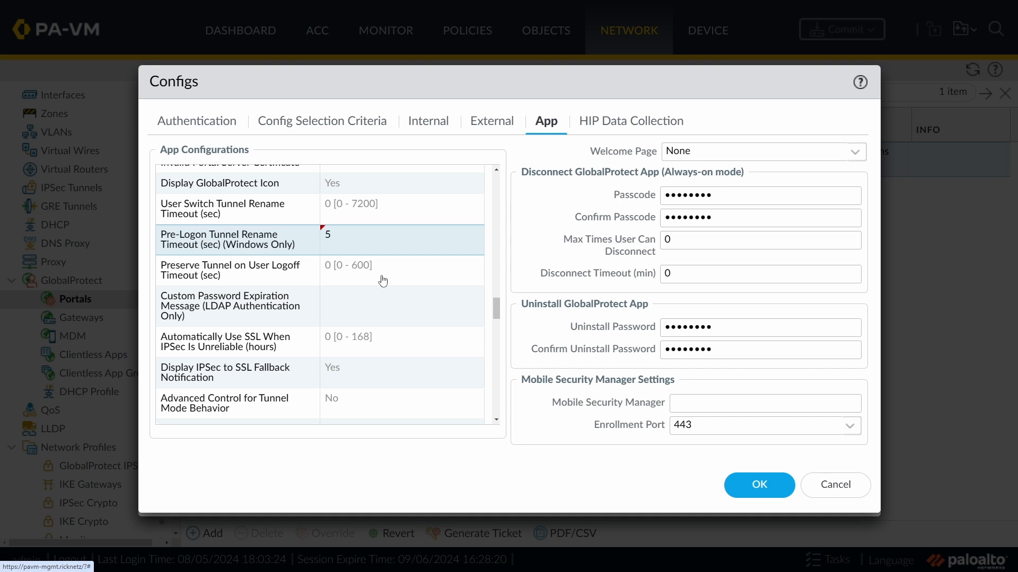
- Set the GlobalProtect Connection MTU to 1300 bytes
{"action": "scroll", "coordinate": [382, 280], "scroll_direction": "down", "scroll_amount": 3}
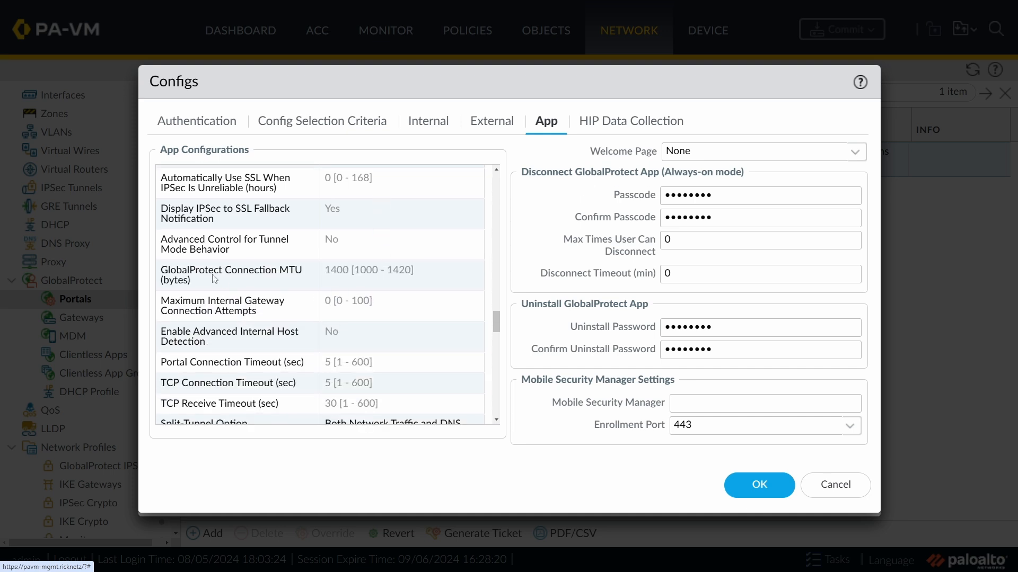
{"action": "left_click", "coordinate": [354, 275]}
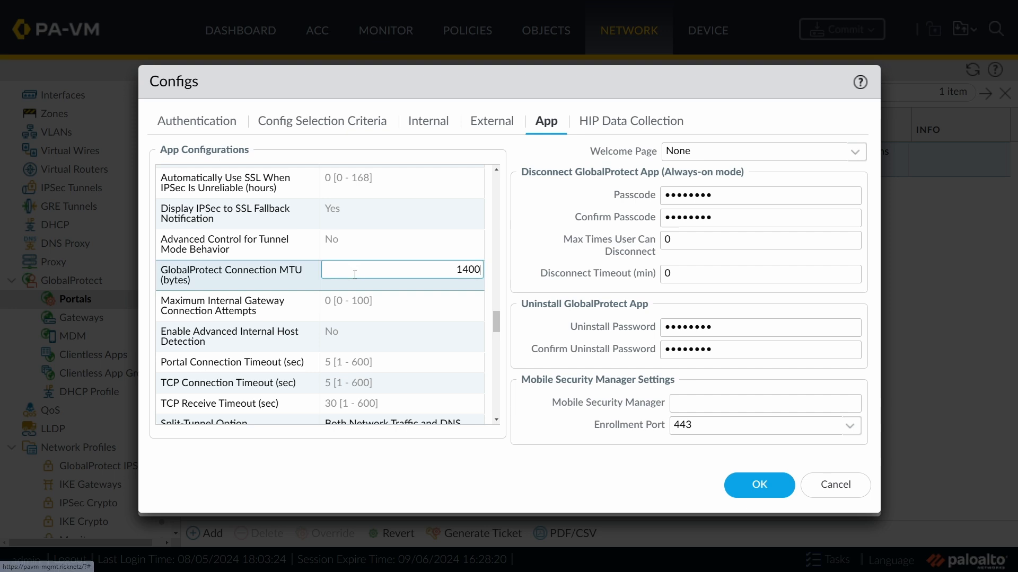
{"action": "key", "text": "BackSpace"}
{"action": "key", "text": "BackSpace"}
{"action": "key", "text": "BackSpace"}
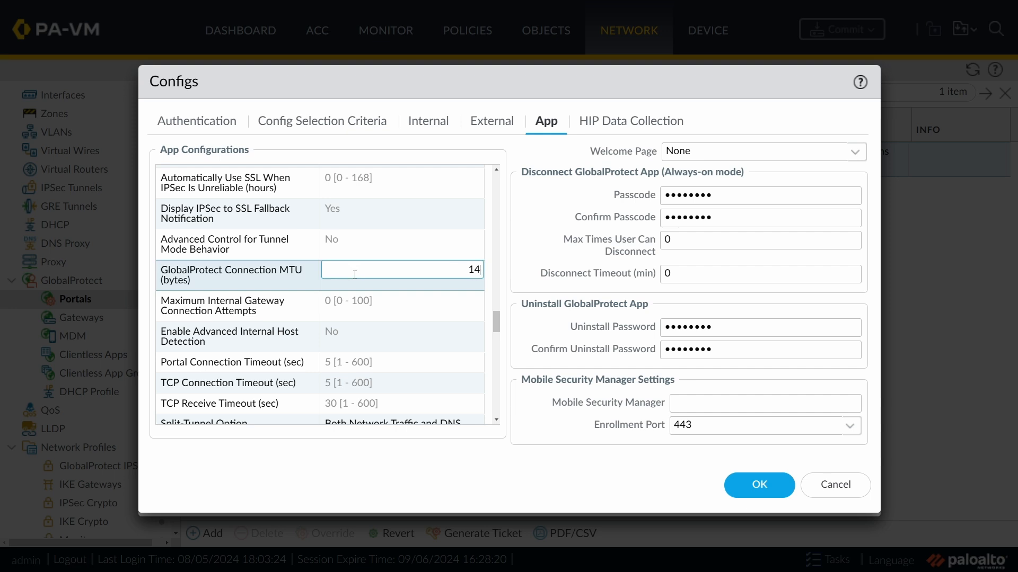
{"action": "type", "text": "350"}
{"action": "key", "text": "BackSpace"}
{"action": "key", "text": "BackSpace"}
{"action": "type", "text": "00"}
{"action": "left_click", "coordinate": [518, 266]}
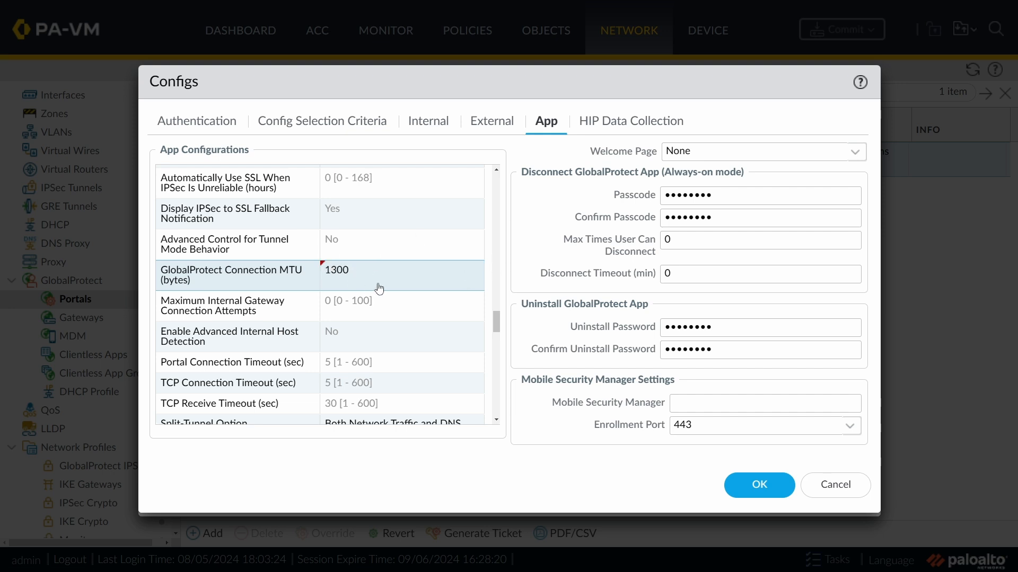
- Keep Display IPSec to SSL Fallback Notification at Yes, and connect the GlobalProtect client to the portal vpn.netsums.com
{"action": "scroll", "coordinate": [363, 380], "scroll_direction": "up", "scroll_amount": 2}
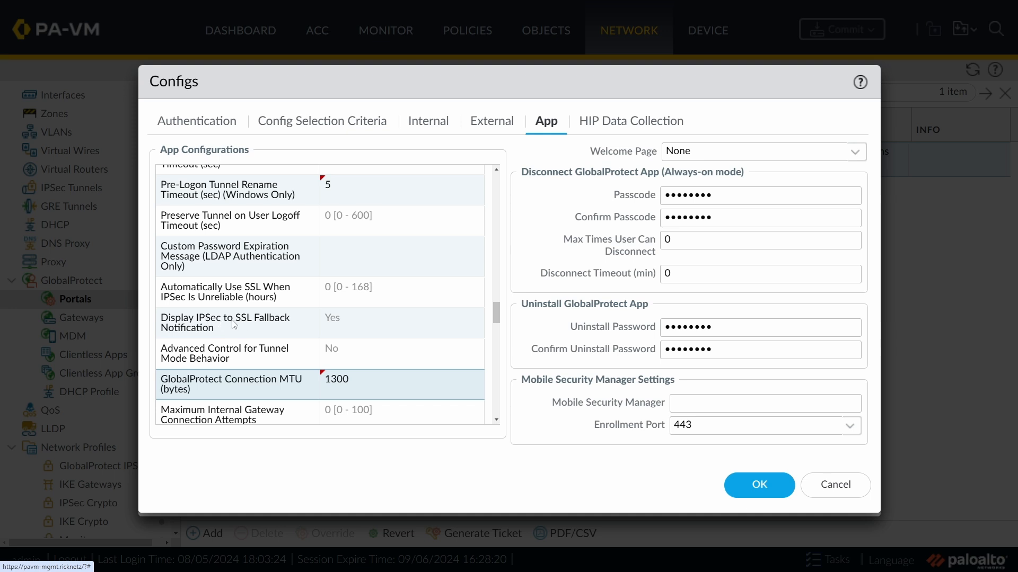
{"action": "left_click", "coordinate": [388, 324]}
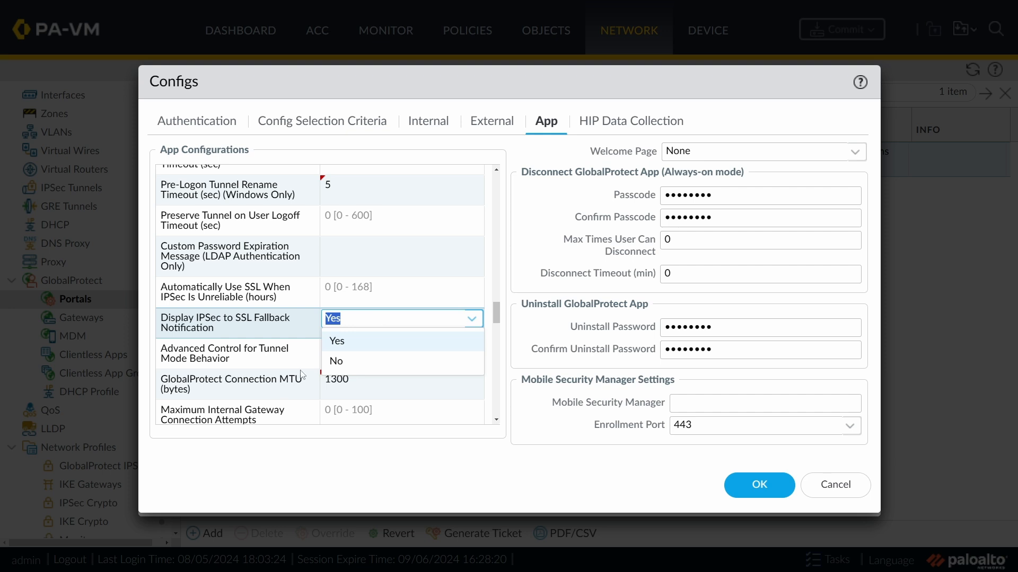
{"action": "left_click", "coordinate": [357, 340]}
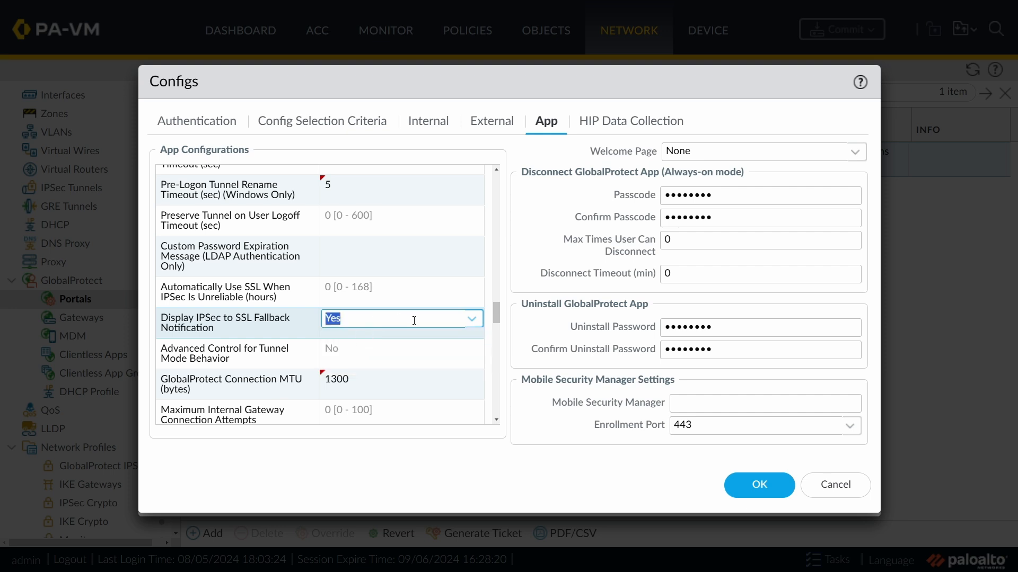
{"action": "left_click", "coordinate": [506, 323]}
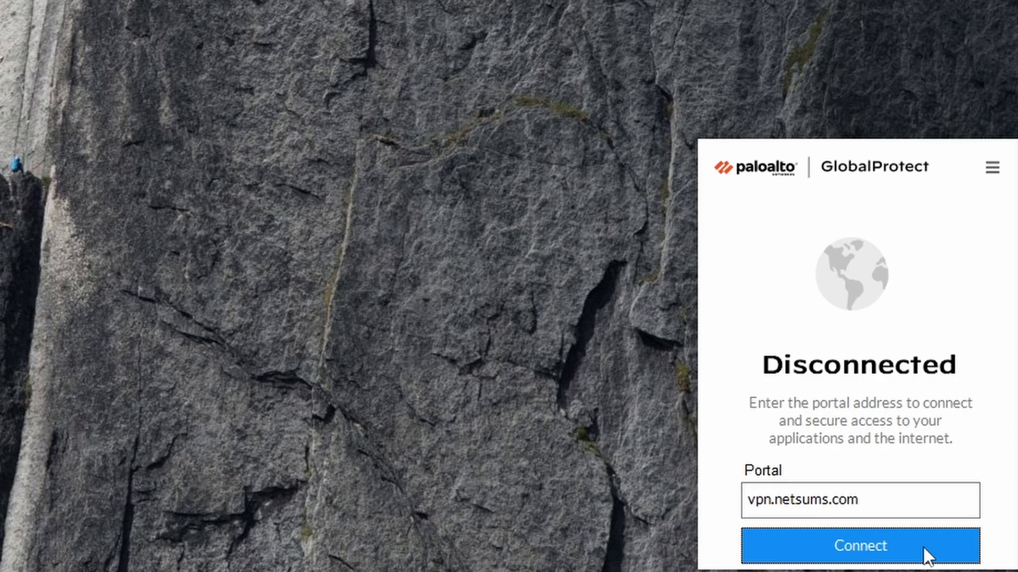
{"action": "left_click", "coordinate": [923, 546]}
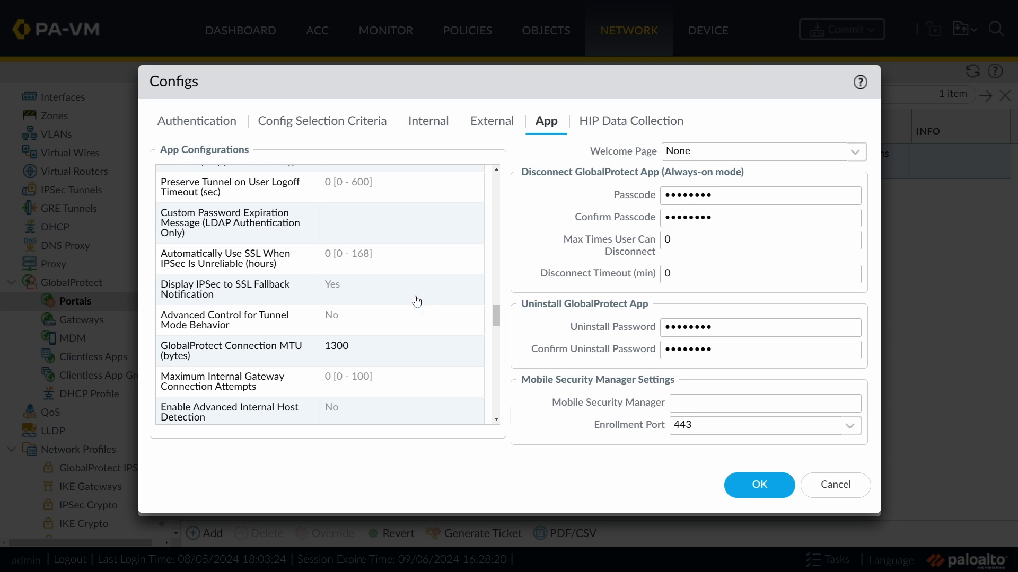
- Set Display IPSec to SSL Fallback Notification to No in the portal's app configurations
{"action": "left_click", "coordinate": [420, 291]}
{"action": "left_click", "coordinate": [341, 328]}
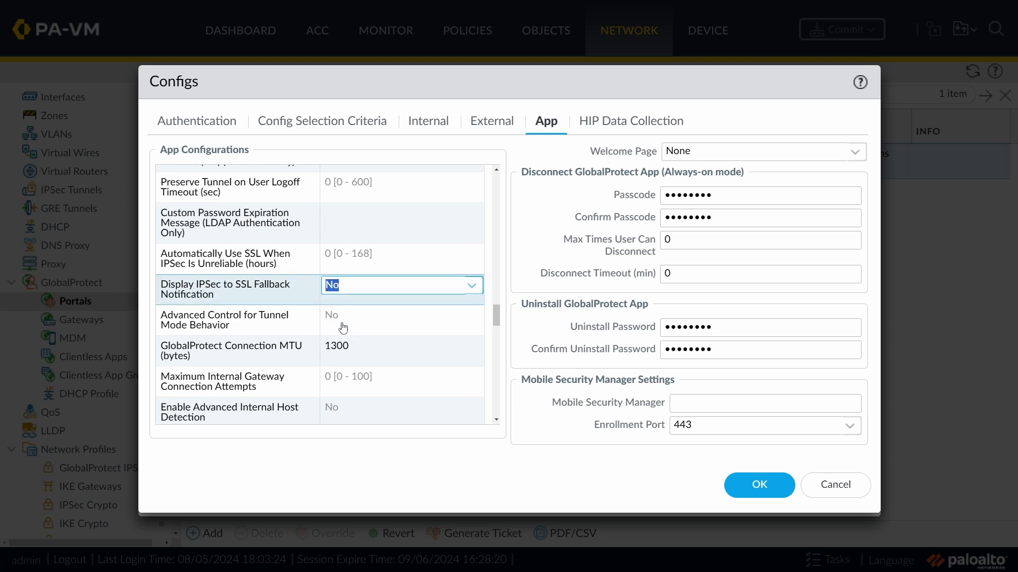
{"action": "left_click", "coordinate": [287, 290]}
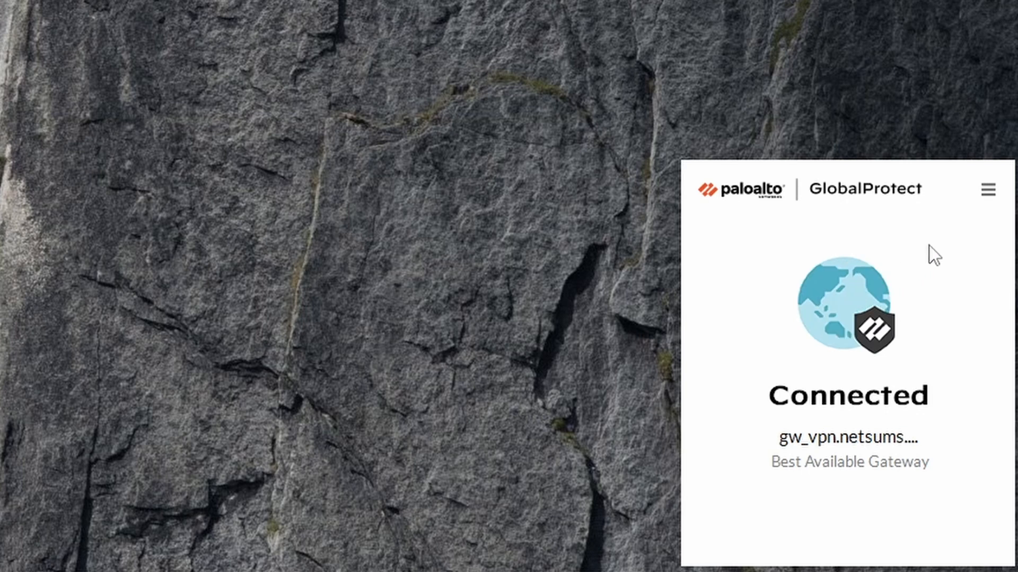
- Switch to the GlobalProtect client, disconnect and reconnect to vpn.netsums.com, and open the client's settings
{"action": "left_click", "coordinate": [988, 192]}
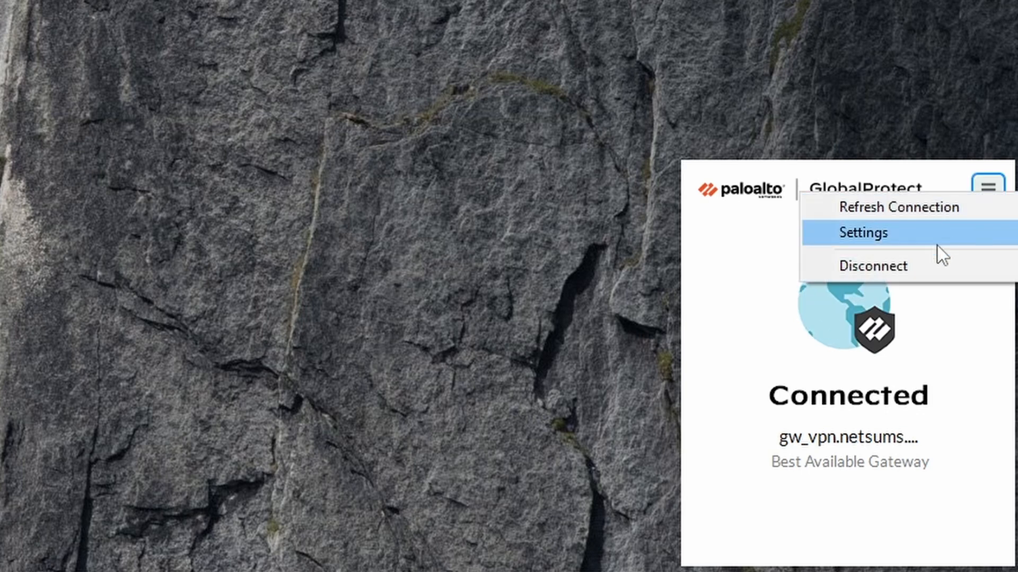
{"action": "left_click", "coordinate": [915, 266]}
{"action": "left_click", "coordinate": [851, 543]}
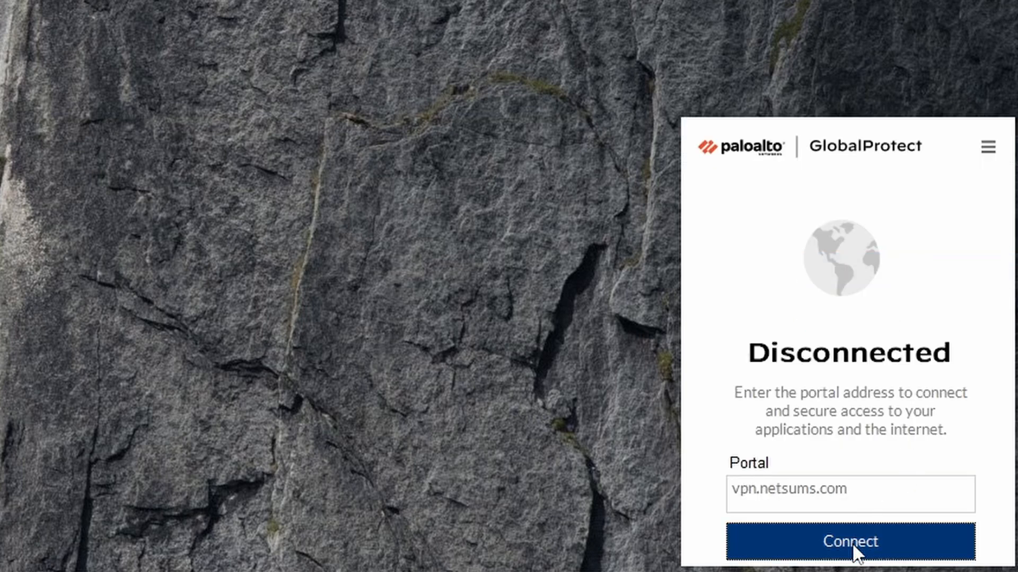
{"action": "left_click", "coordinate": [883, 64]}
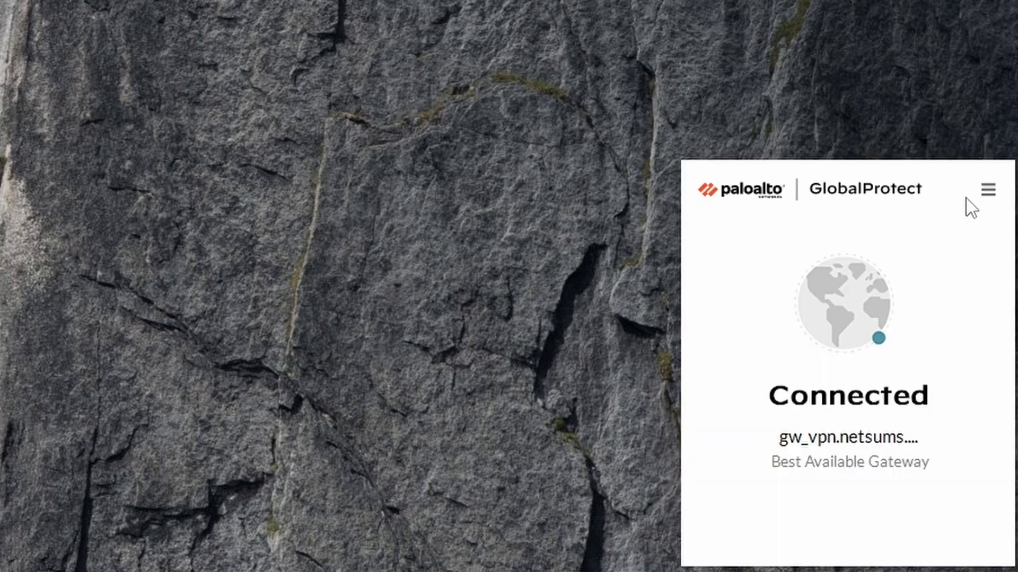
{"action": "left_click", "coordinate": [988, 190]}
{"action": "left_click", "coordinate": [889, 231]}
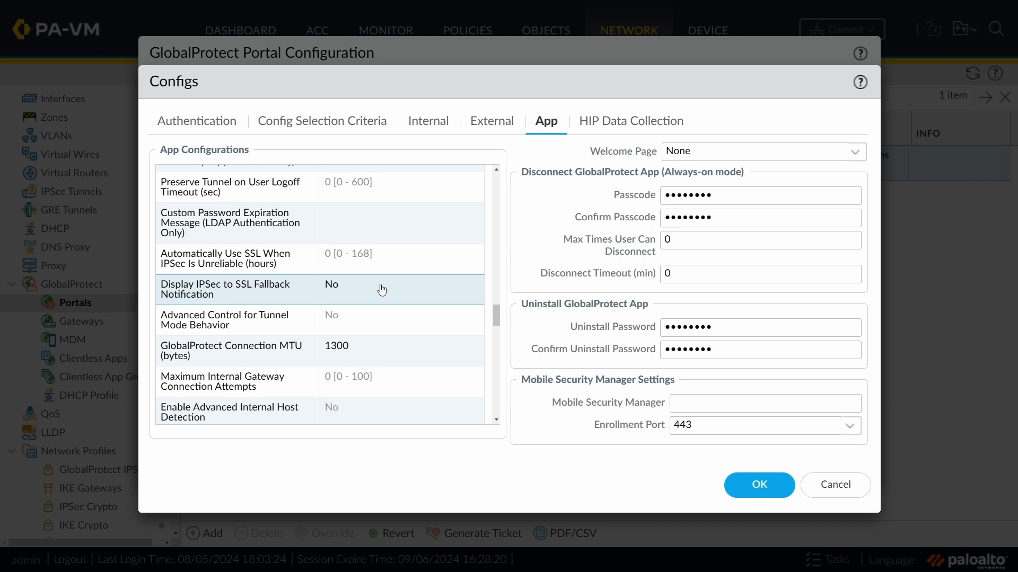
- Review the Display IPSec to SSL Fallback Notification choices, keeping No, and set Enable Advanced Internal Host Detection to Yes
{"action": "left_click", "coordinate": [379, 285]}
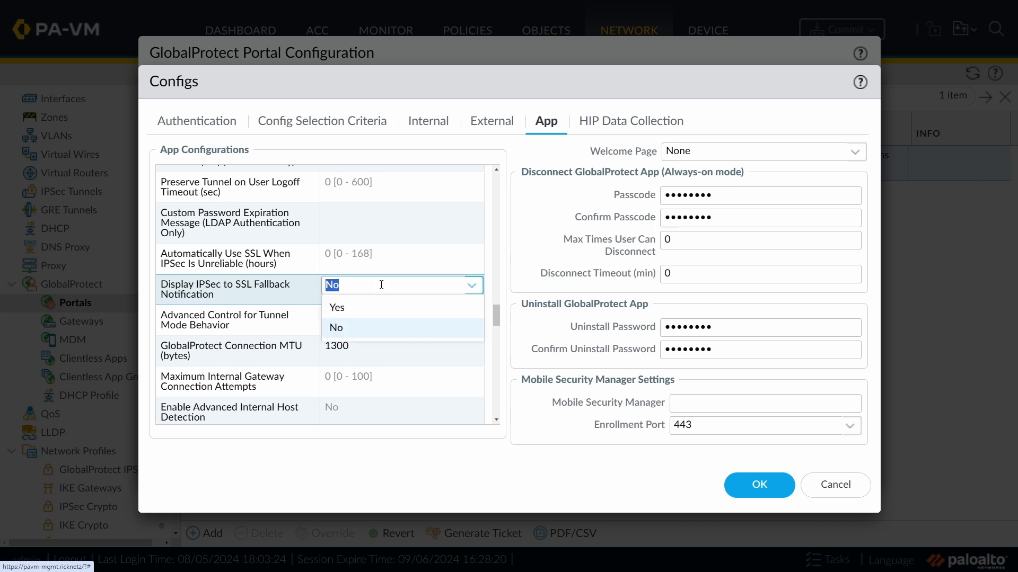
{"action": "left_click", "coordinate": [350, 312]}
{"action": "scroll", "coordinate": [356, 316], "scroll_direction": "down", "scroll_amount": 2}
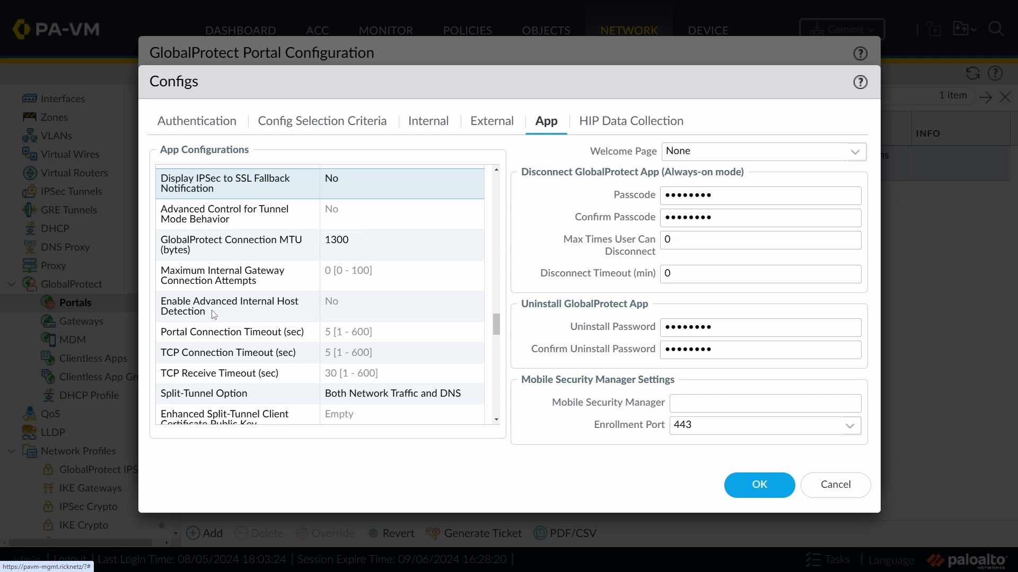
{"action": "left_click", "coordinate": [358, 312]}
{"action": "left_click", "coordinate": [358, 308]}
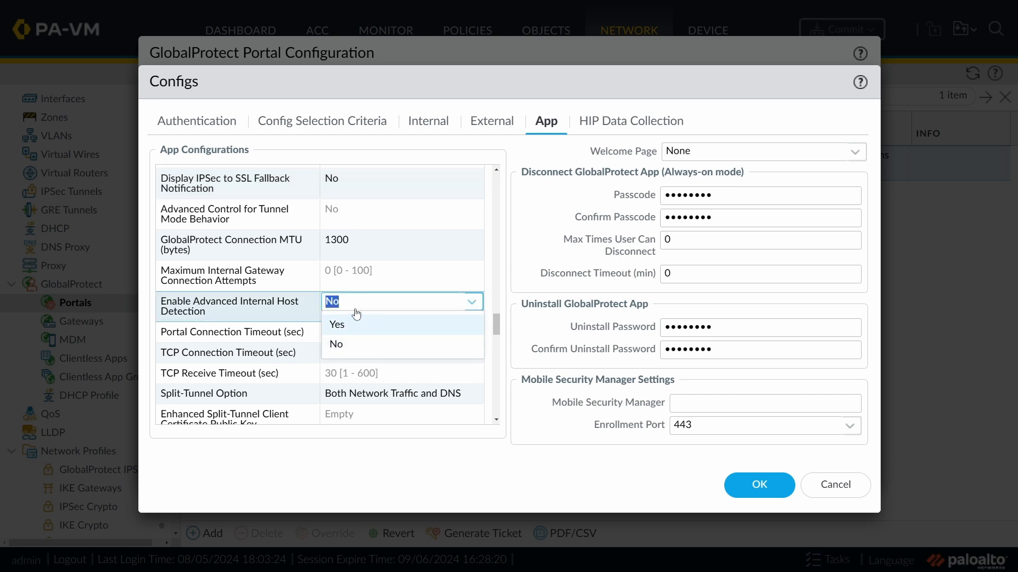
{"action": "left_click", "coordinate": [349, 327]}
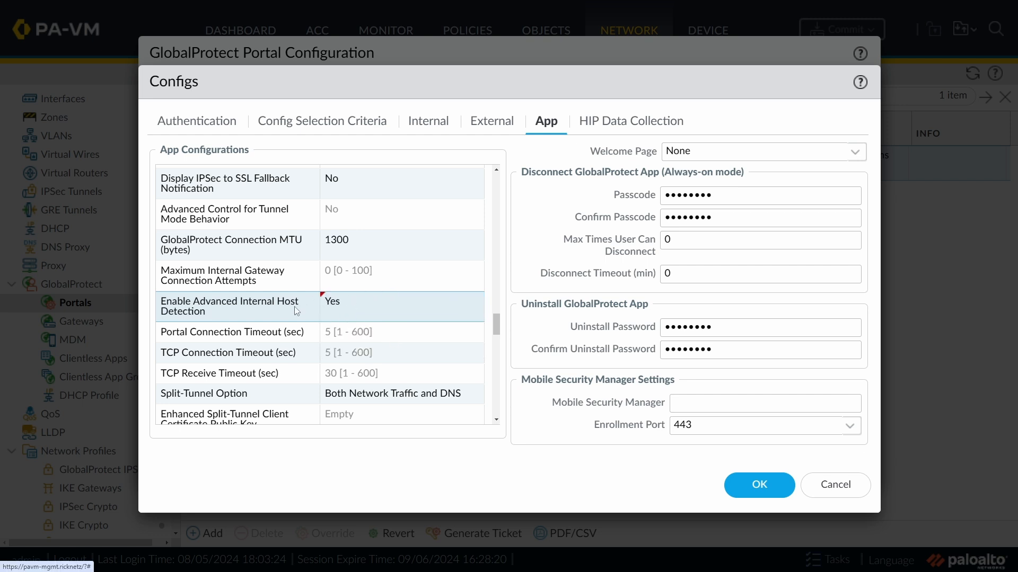
- Enable Internal Host Detection IPv4 in the internal settings, and try the IPv6 option before turning it back off
{"action": "left_click", "coordinate": [433, 131]}
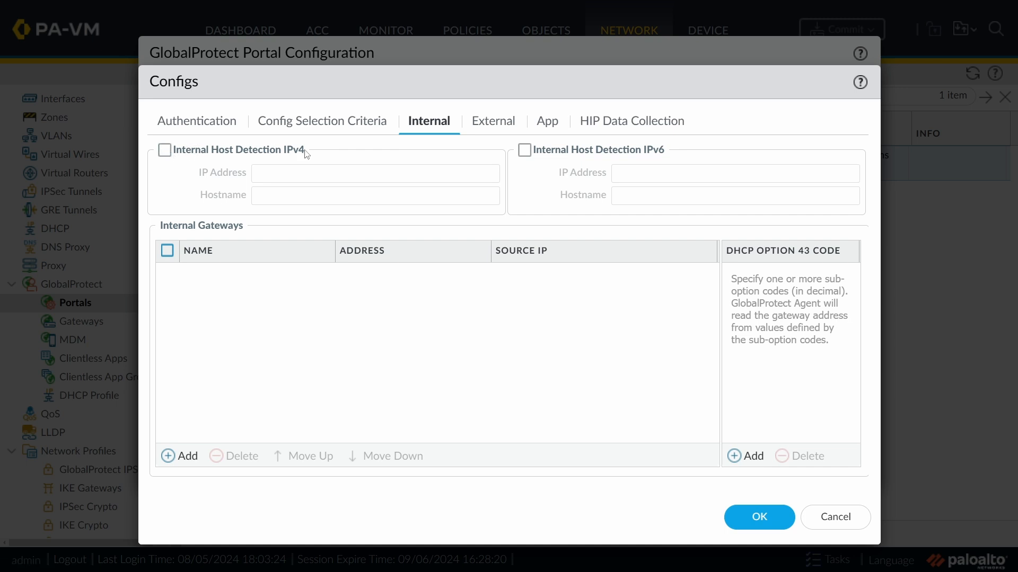
{"action": "left_click", "coordinate": [164, 153]}
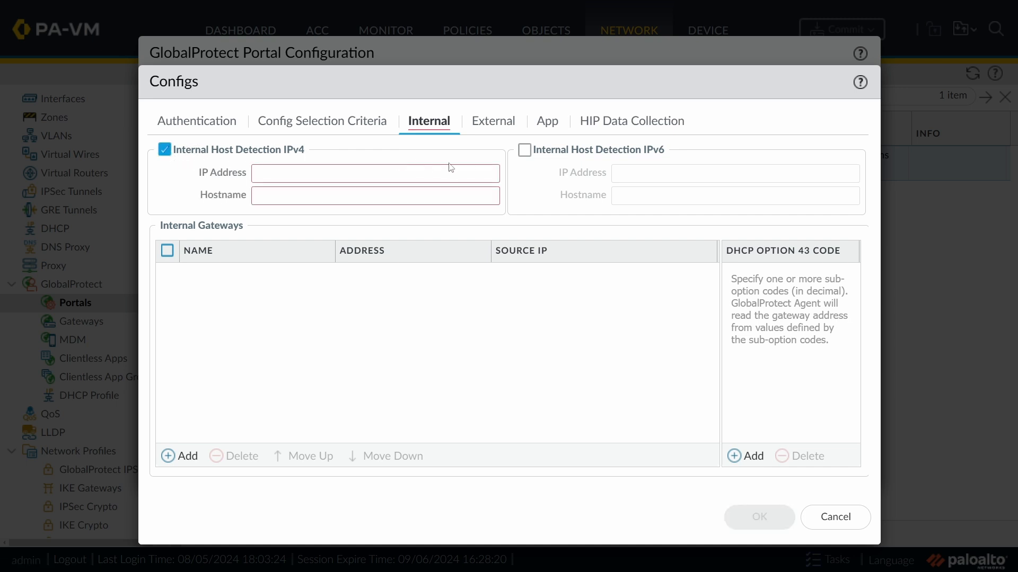
{"action": "left_click", "coordinate": [525, 150]}
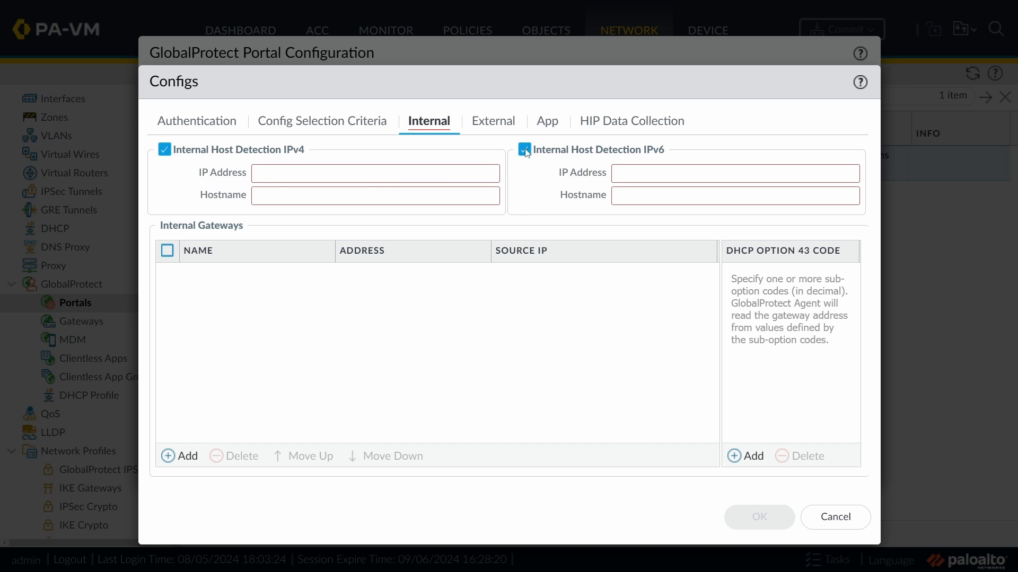
{"action": "left_click", "coordinate": [525, 151]}
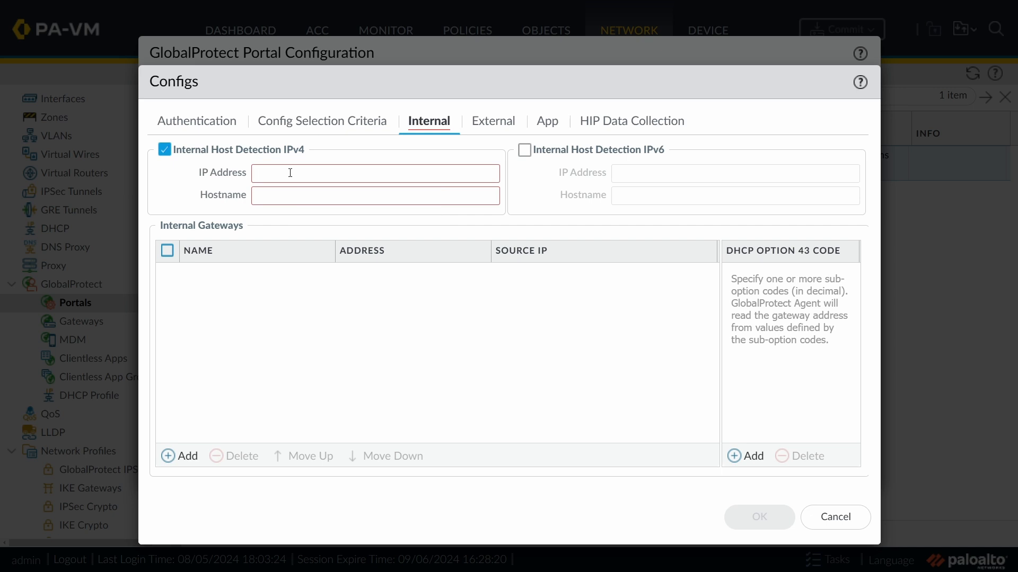
- Set the IPv4 internal host detection IP address to 10.1.2.3 and its hostname to dc.netsums.com
{"action": "left_click", "coordinate": [290, 172]}
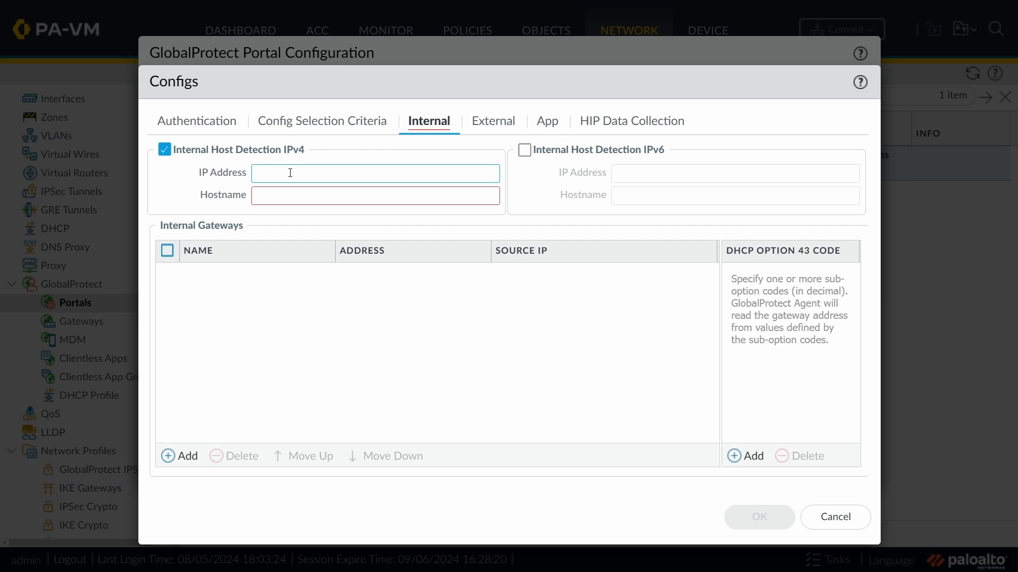
{"action": "type", "text": "10.1.2.3"}
{"action": "left_click", "coordinate": [285, 196]}
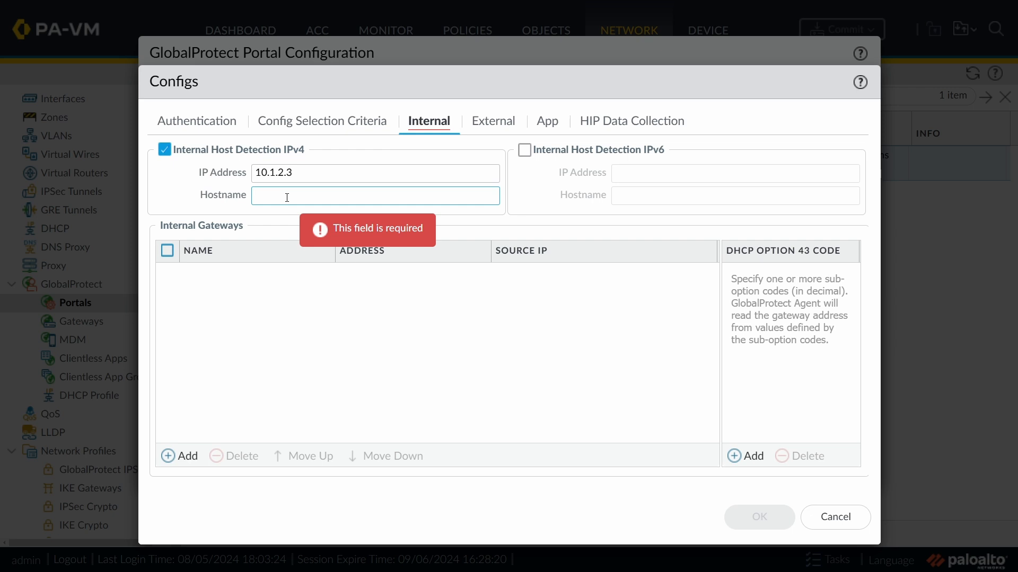
{"action": "type", "text": "dc.netsums.com"}
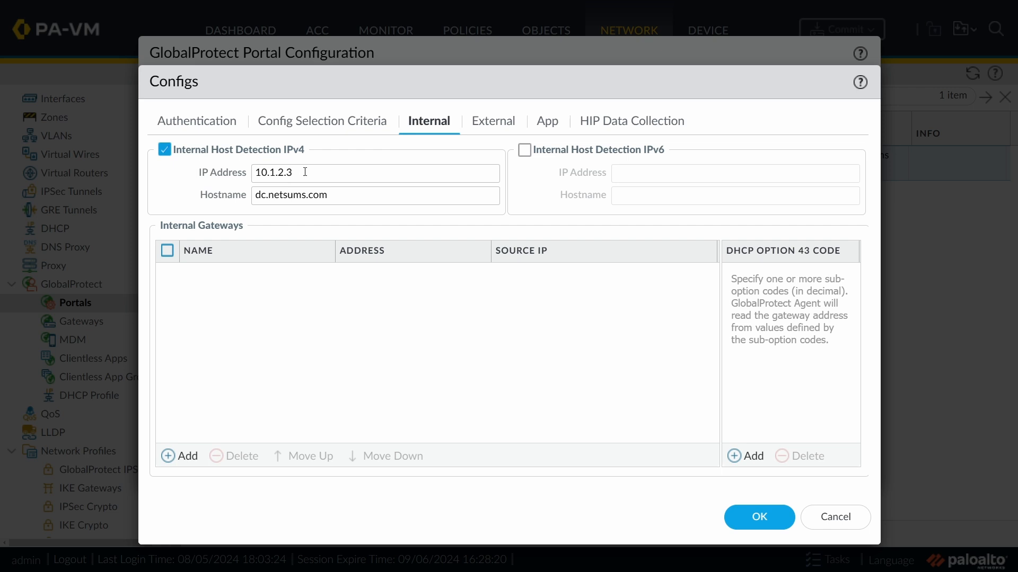
- Review the IPv4 internal host detection address and hostname alongside the Enable Advanced Internal Host Detection app setting, keeping it at Yes
{"action": "left_click_drag", "start_coordinate": [304, 172], "coordinate": [258, 173]}
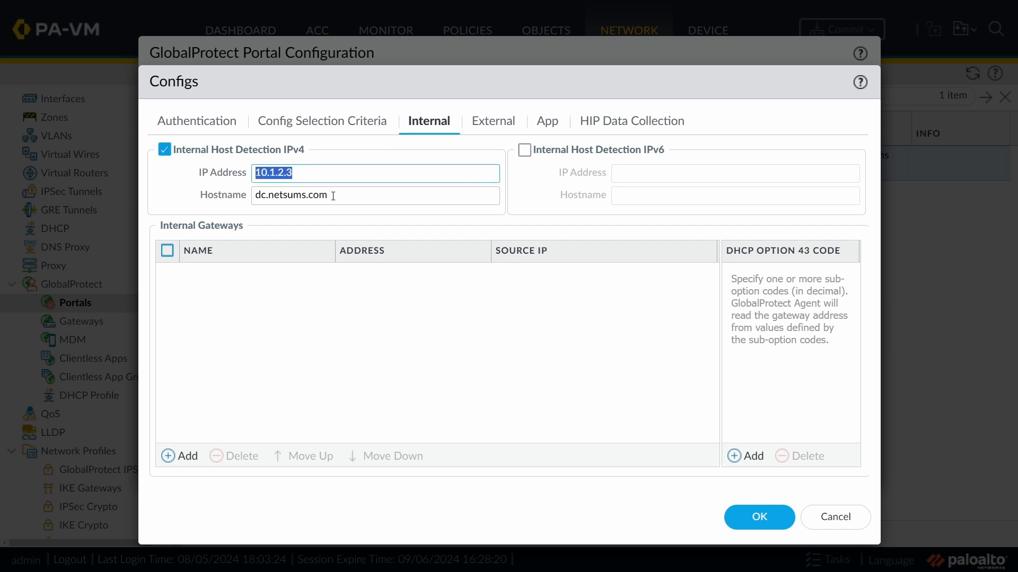
{"action": "left_click_drag", "start_coordinate": [333, 196], "coordinate": [258, 196]}
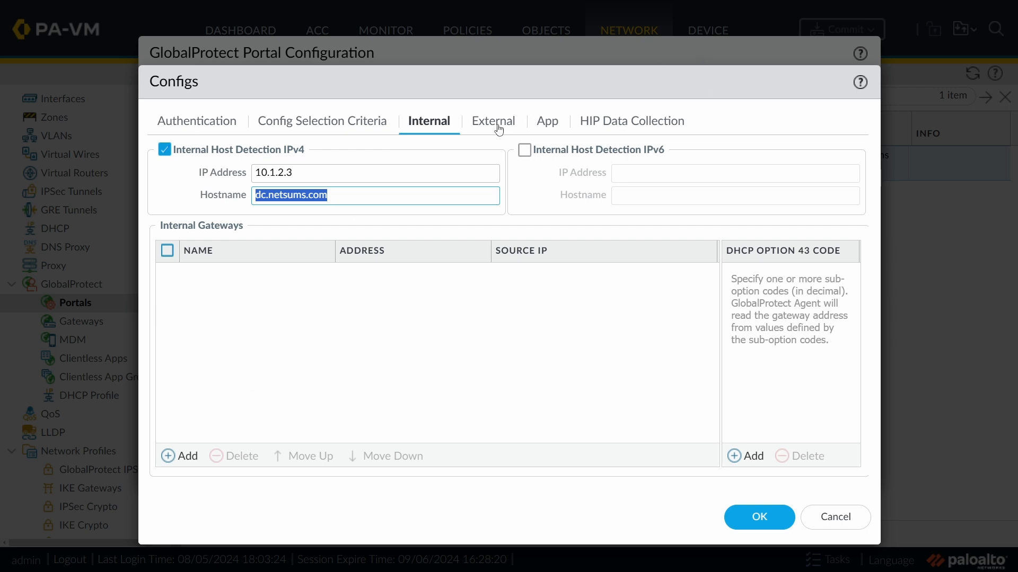
{"action": "left_click", "coordinate": [546, 123]}
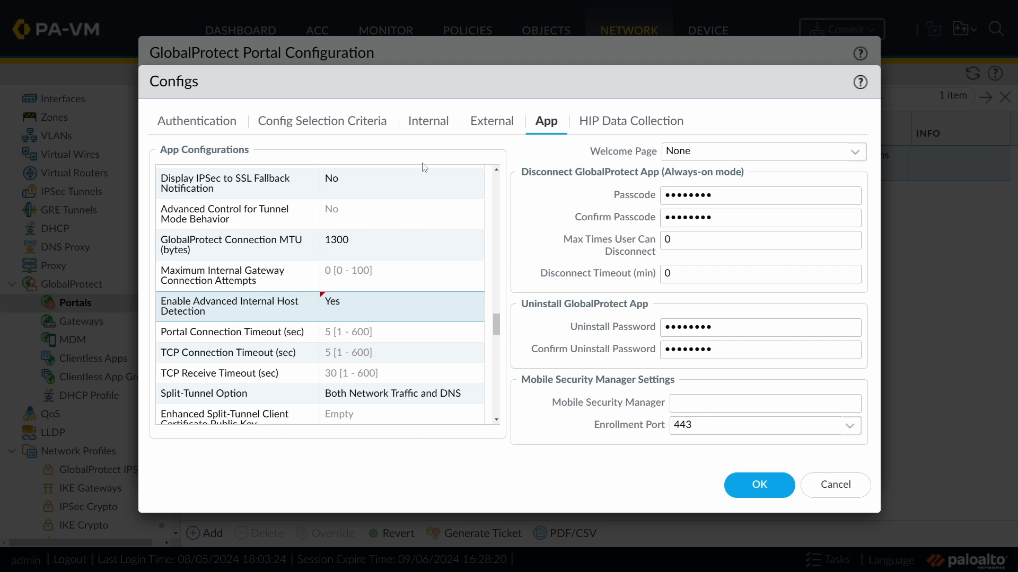
{"action": "left_click", "coordinate": [428, 123]}
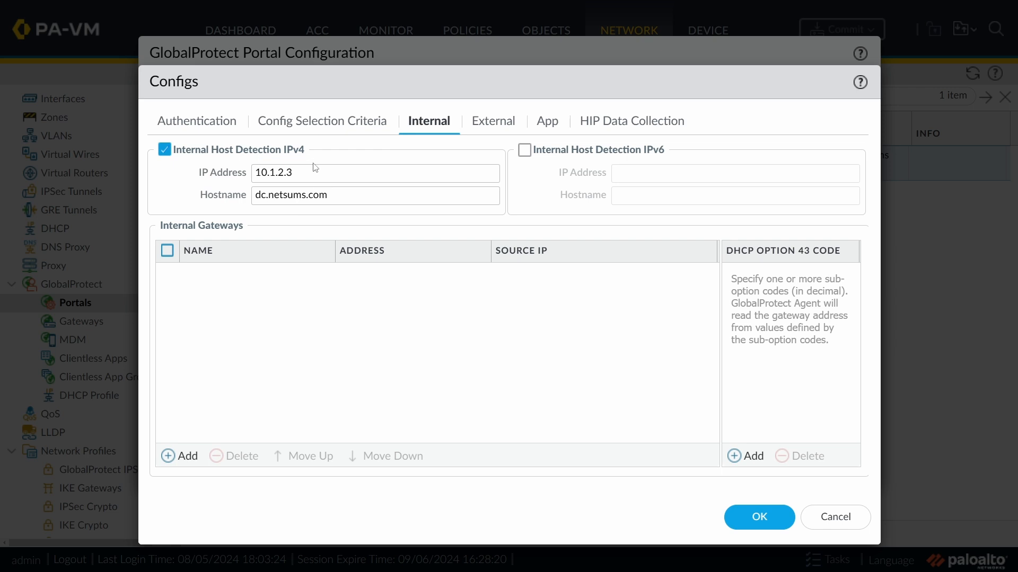
{"action": "left_click_drag", "start_coordinate": [291, 173], "coordinate": [253, 174]}
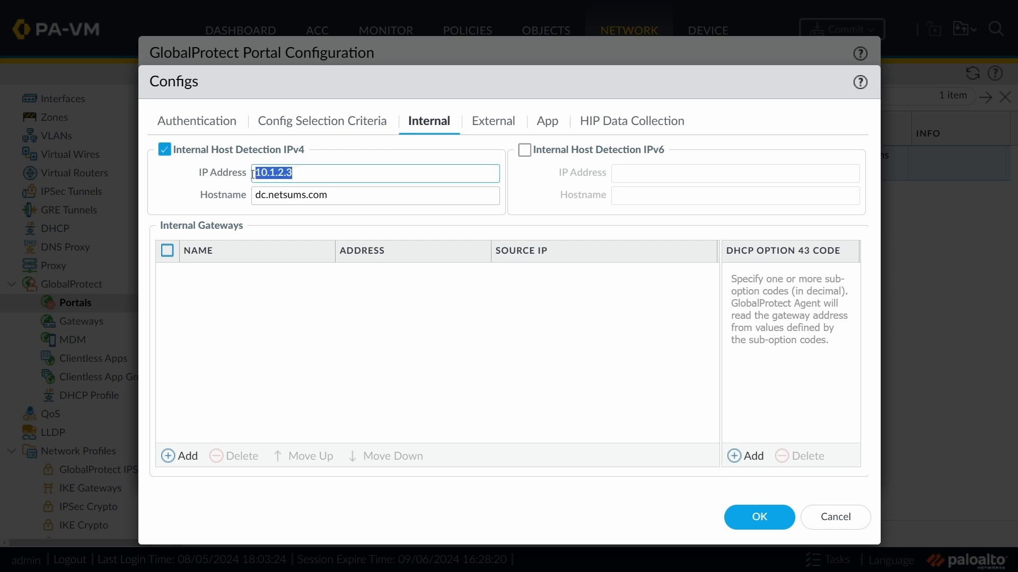
{"action": "left_click_drag", "start_coordinate": [326, 200], "coordinate": [253, 203]}
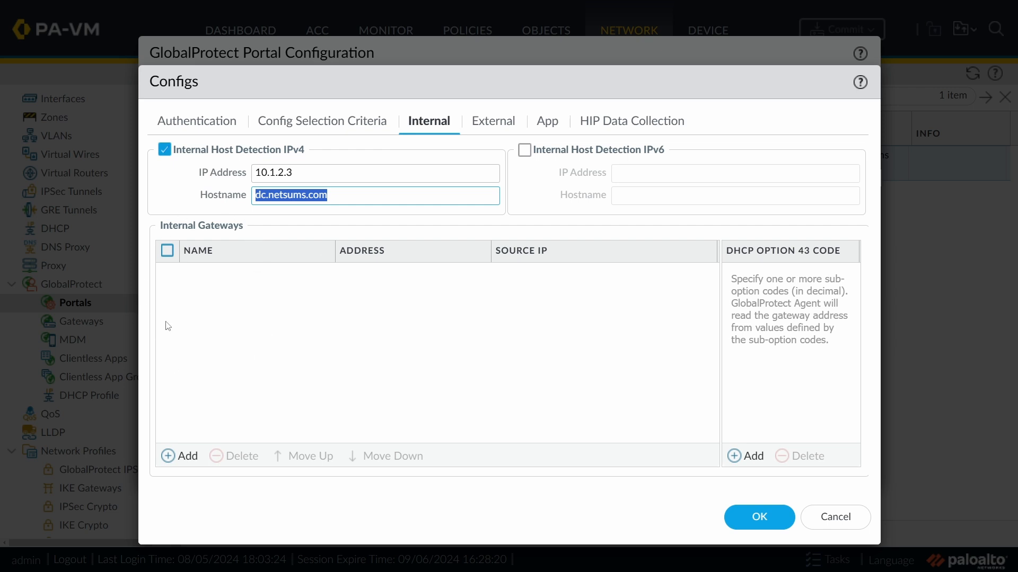
{"action": "left_click", "coordinate": [545, 122]}
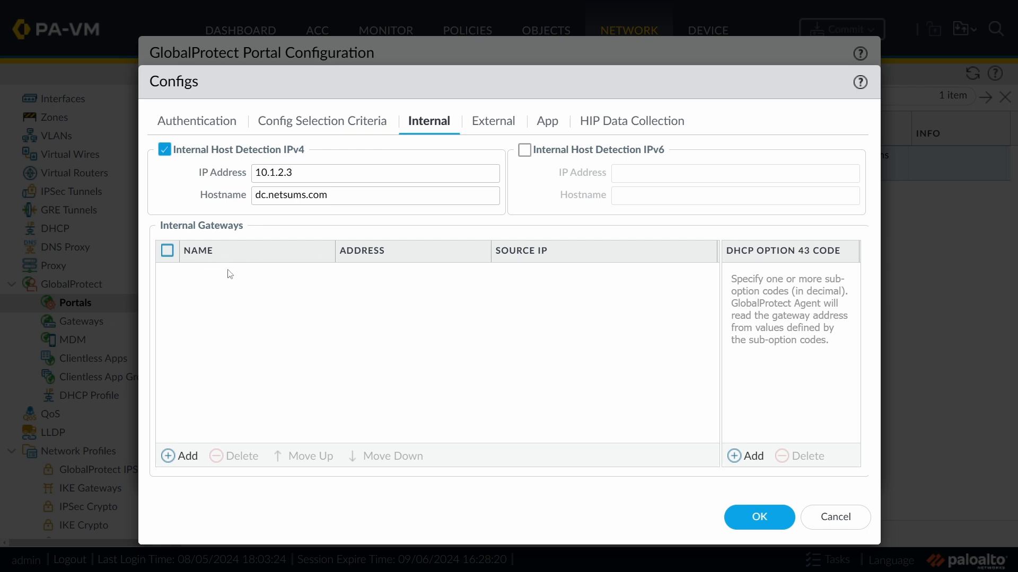
{"action": "left_click", "coordinate": [493, 122]}
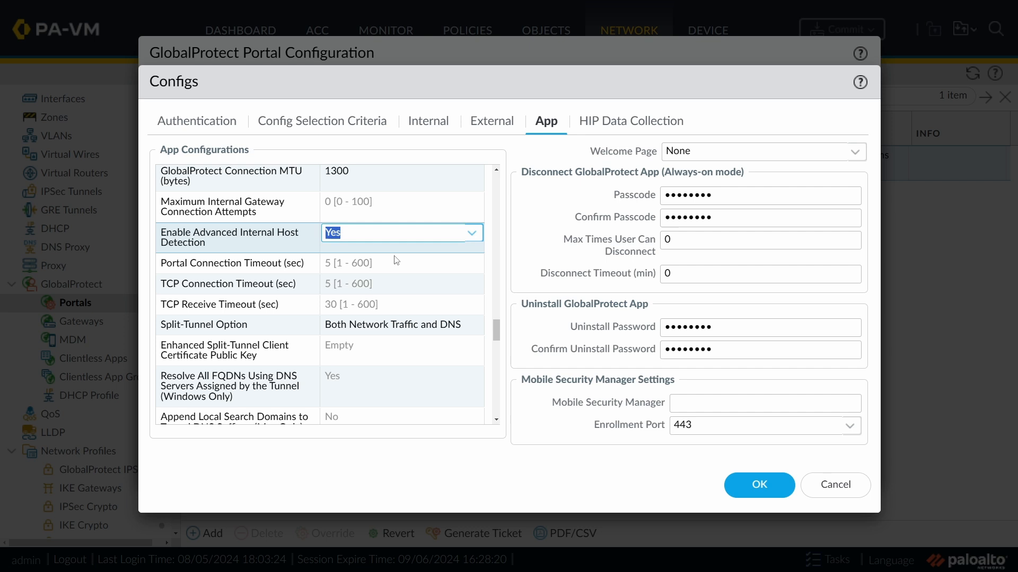
{"action": "left_click", "coordinate": [395, 259]}
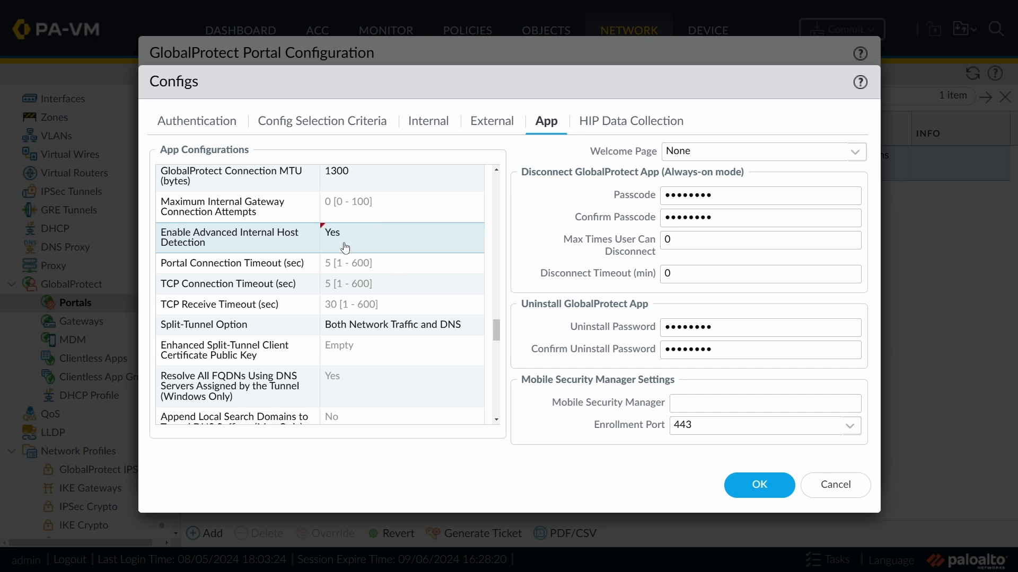